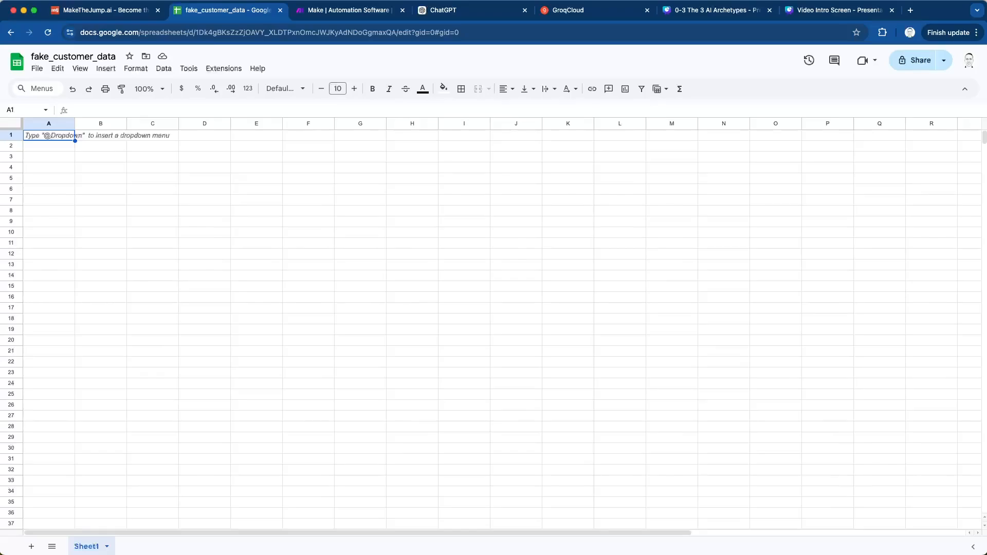
- Switch to ChatGPT and start a prompt with "Generate a csv with 10 rows of dummy data and use United States phone numbers."
key("super+4")
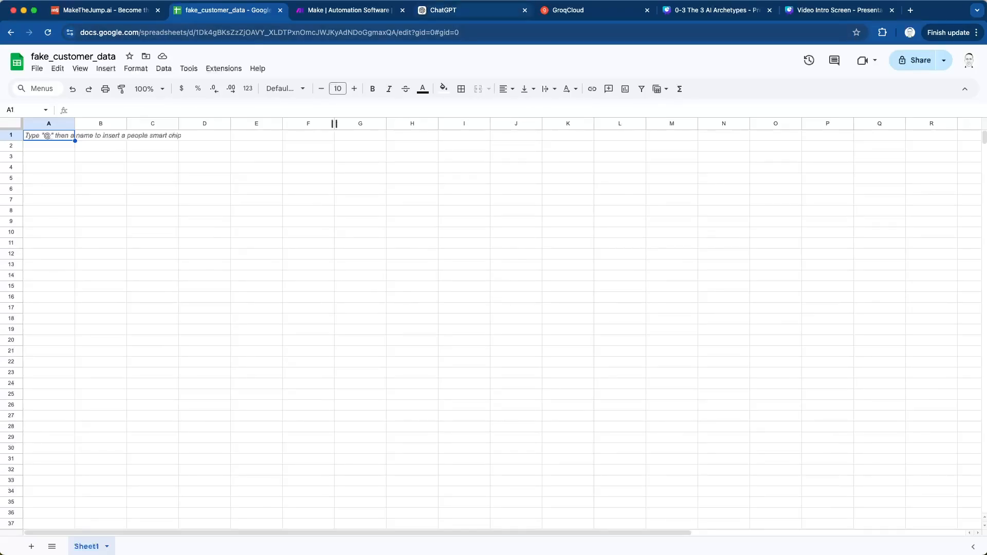
left_click_drag(473, 10, 350, 10)
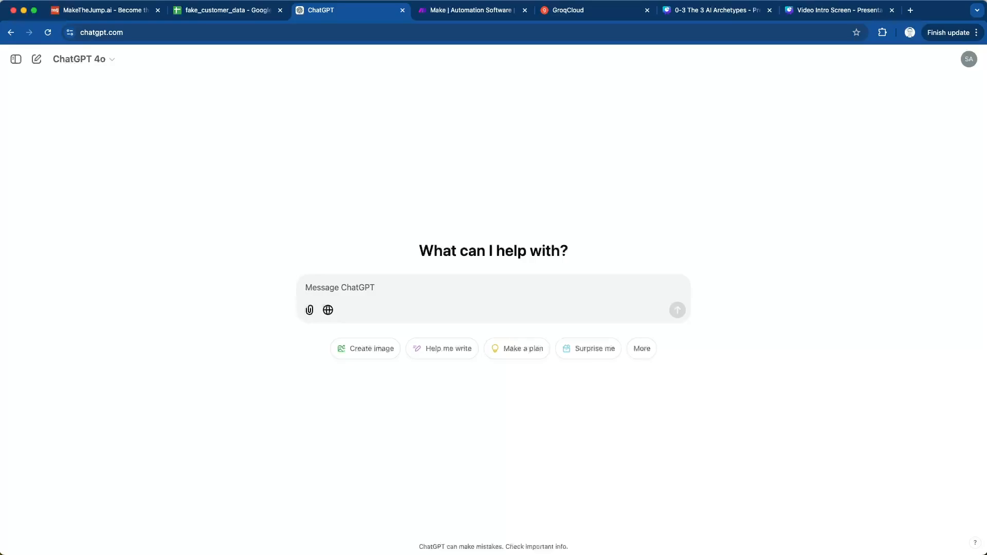
type("Generate a csv")
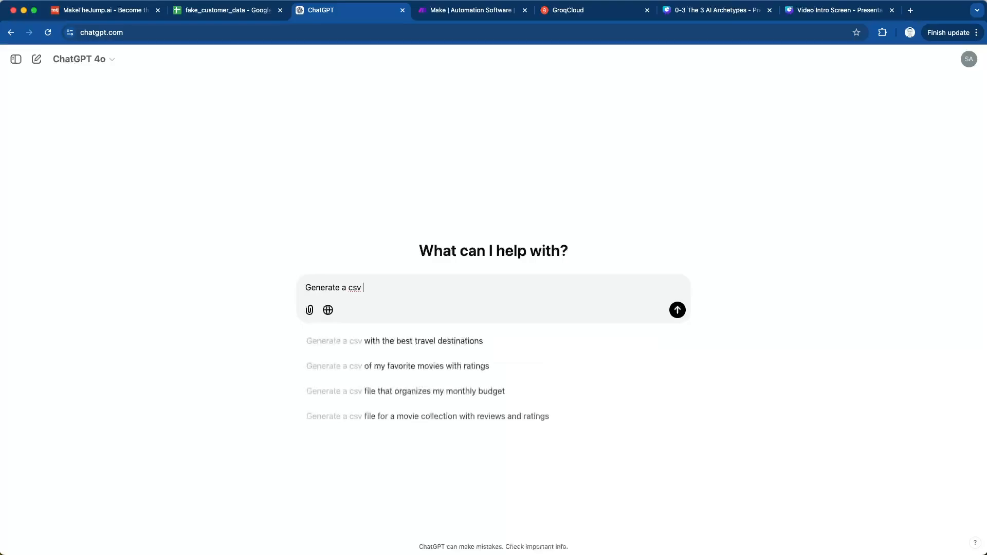
type(" with 10 ")
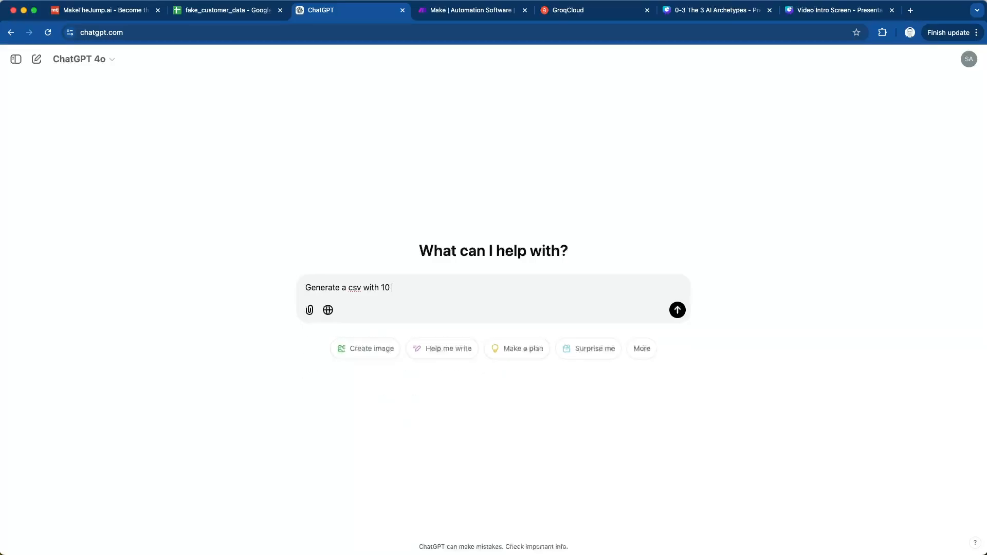
type("rows of dummy data and use ")
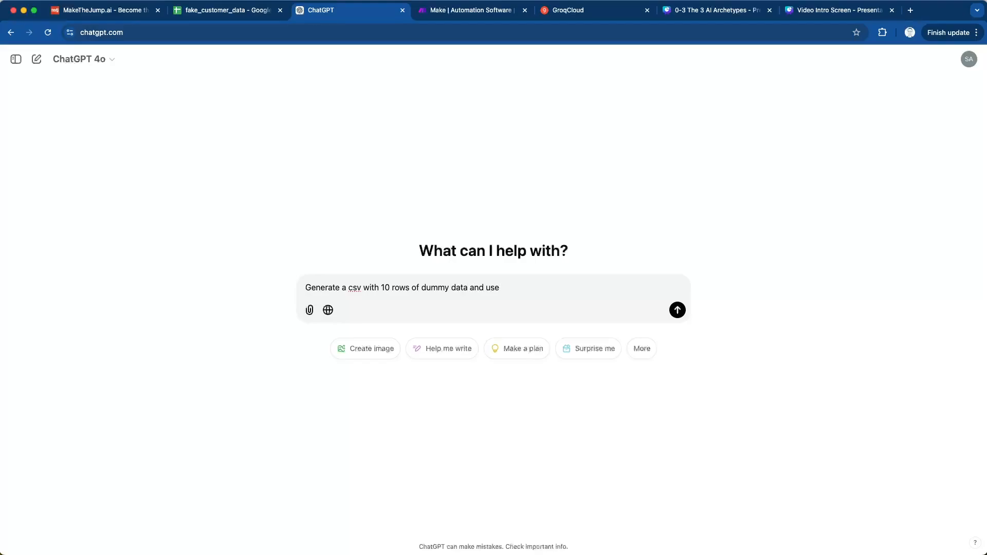
type("United States phone numb")
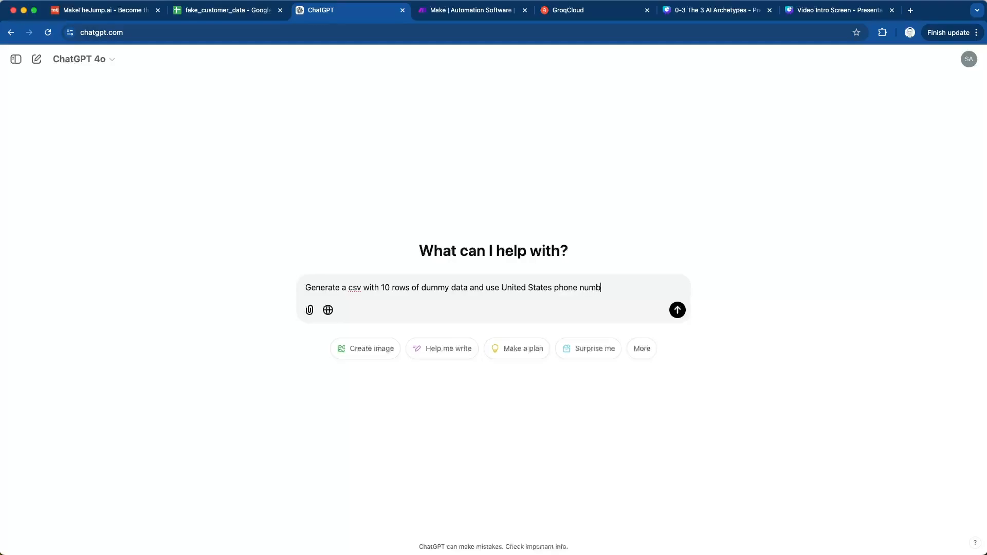
type("ers.")
key("shift+Return")
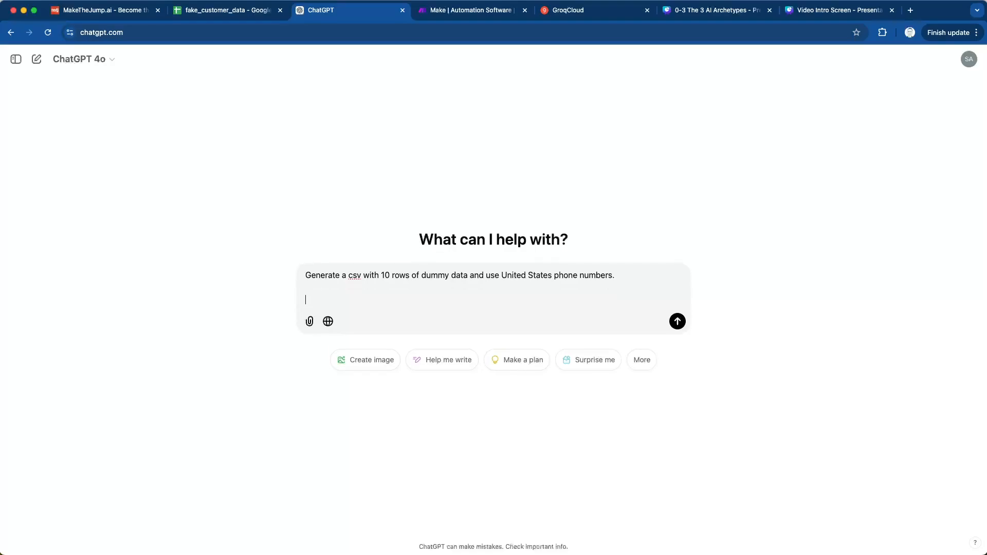
- Add a paragraph "Here are the columns:" to the prompt, listing first_name, last_name, phone_number on the line below
type("Here are the columns:")
key("shift+Return")
type("f")
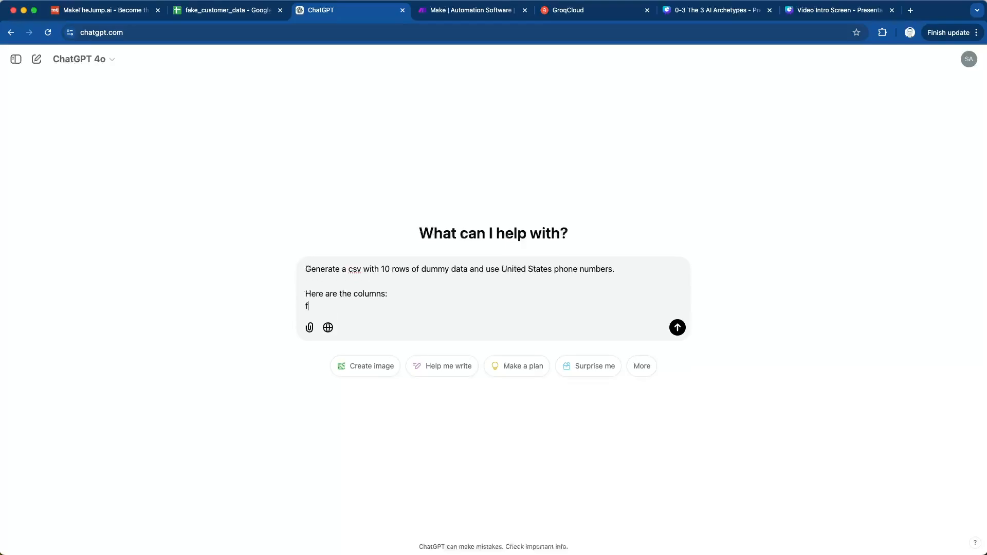
type("irst_name, last_name,")
type("phone_nu")
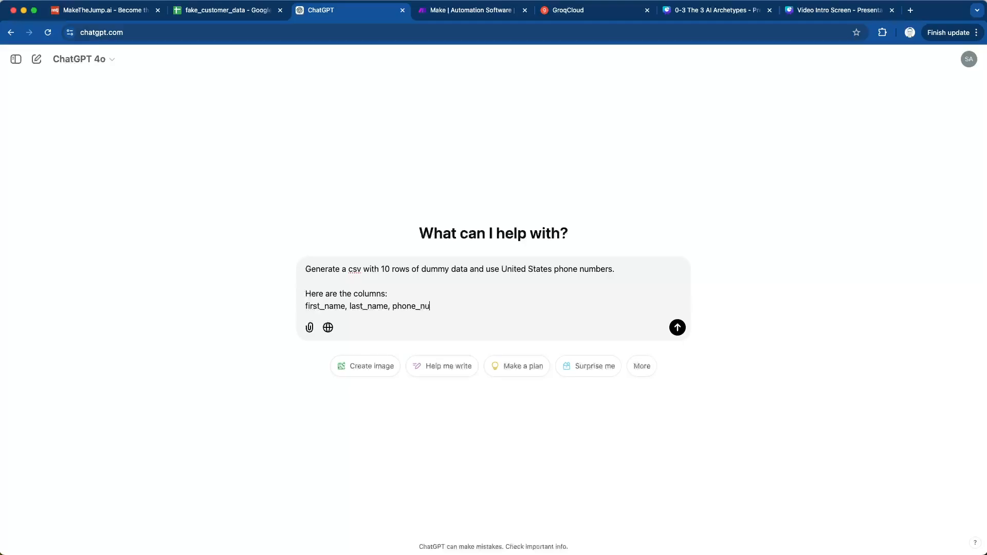
type("mber, email_address, next_app")
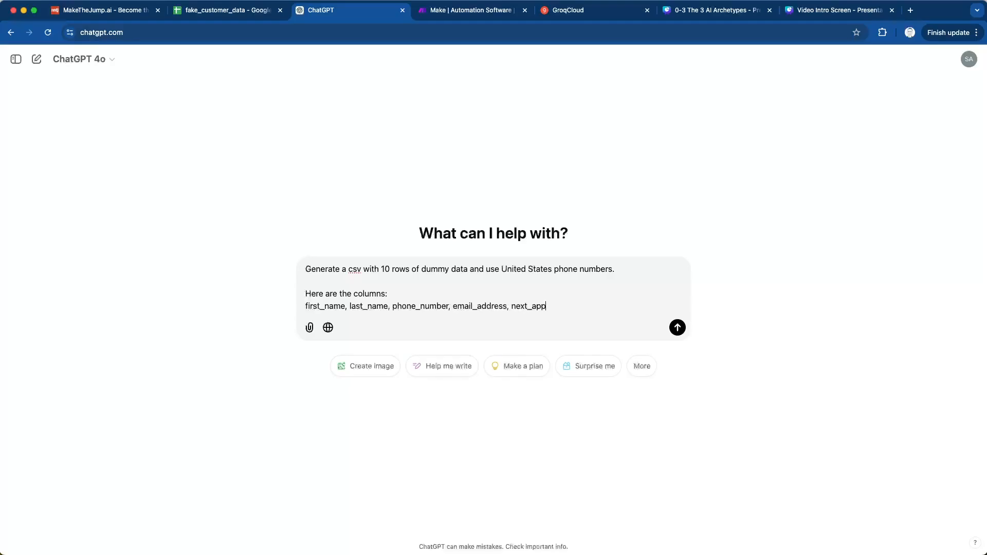
type("ointment_date, next-_appointment")
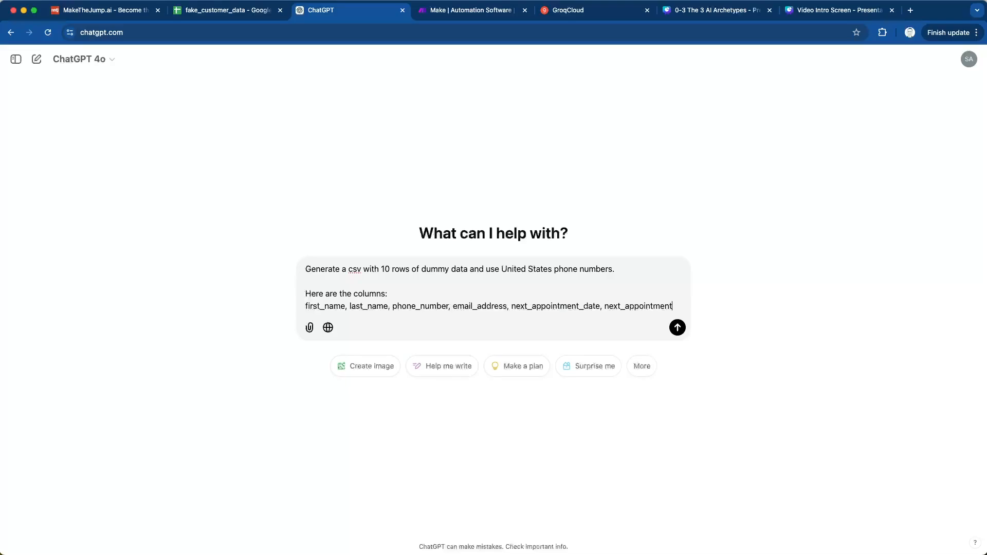
type("_time")
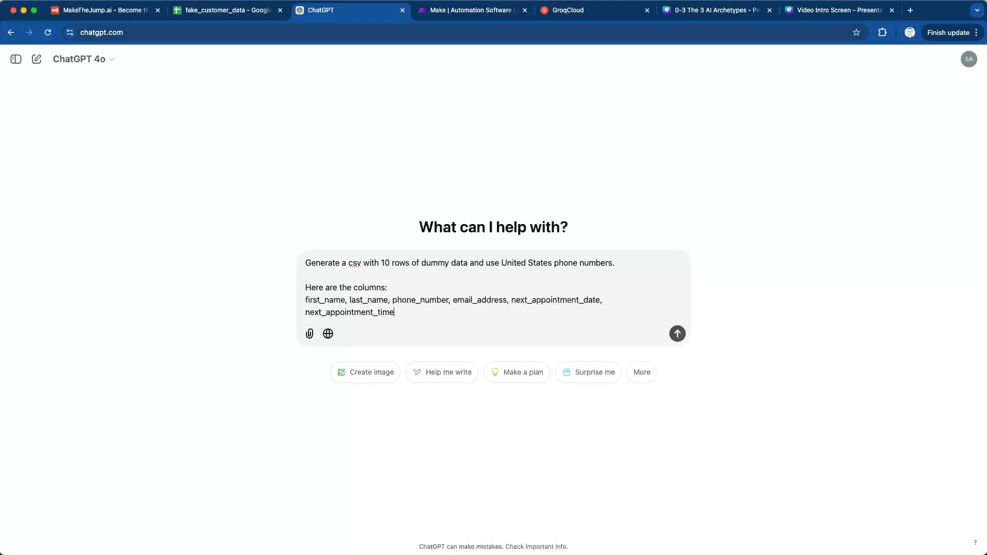
- Extend the column list with email_address, next_appointment_date, next_appointment_time and submit the prompt
key("Return")
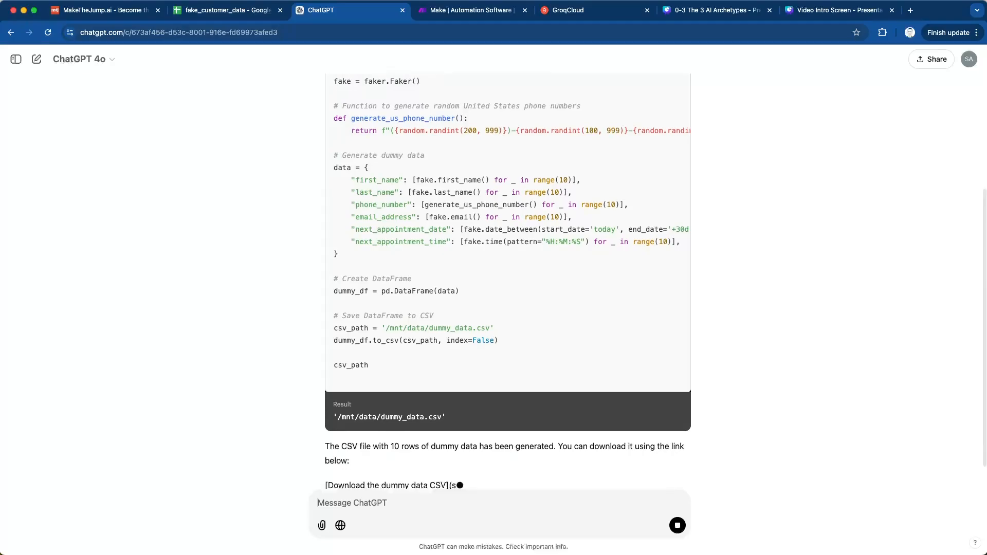
- Review the generated code, then download the dummy data CSV and open the downloaded file in Excel
scroll(507, 281, "up", 3)
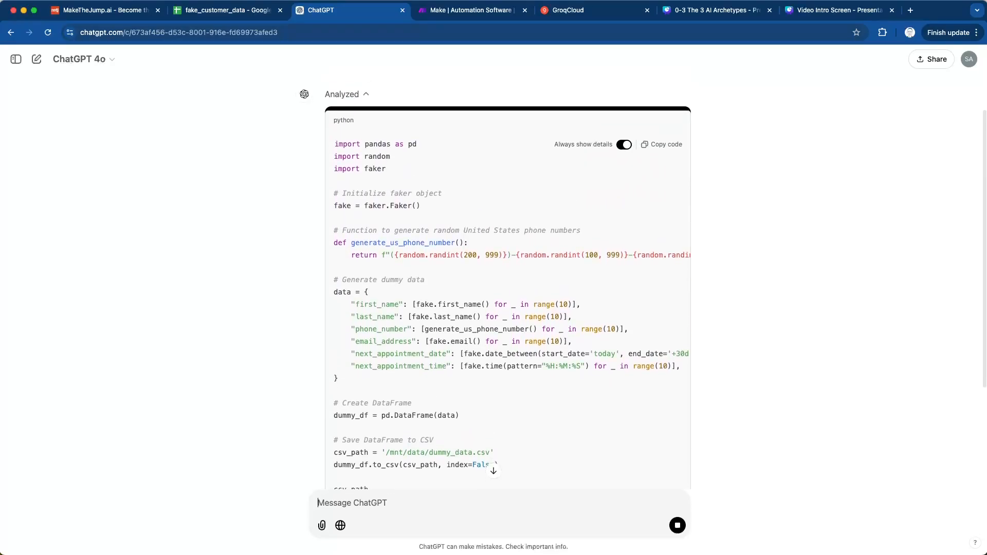
scroll(428, 416, "down", 5)
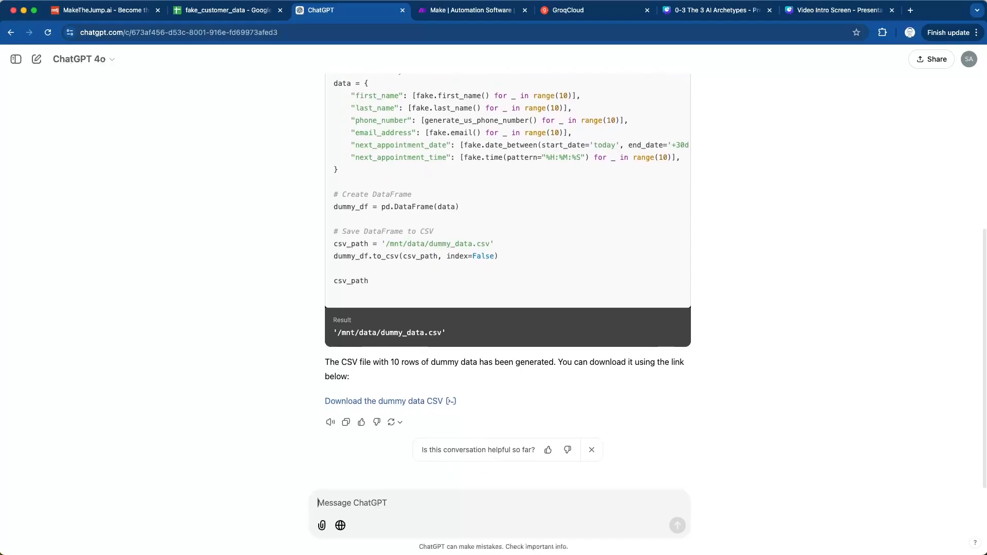
scroll(508, 278, "up", 3)
scroll(507, 277, "up", 1)
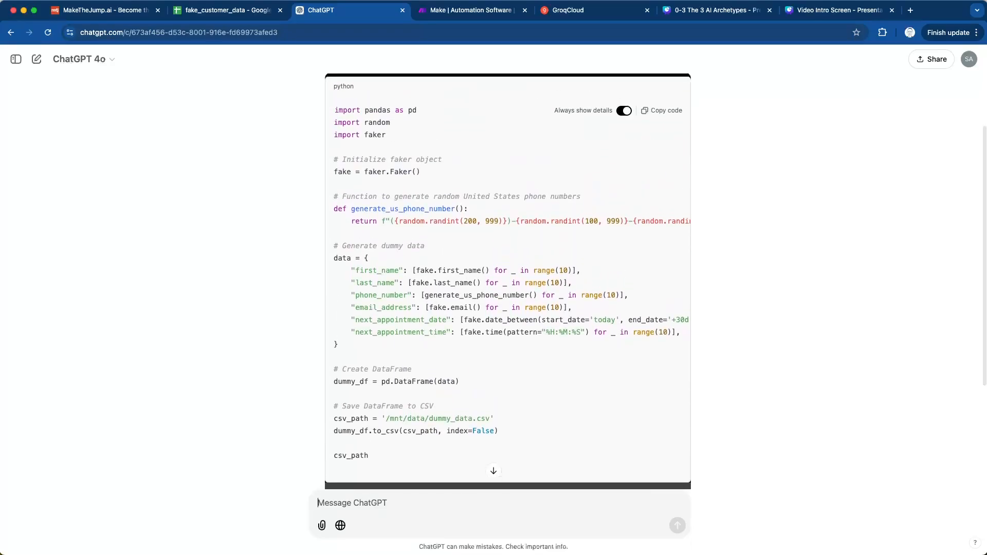
scroll(507, 278, "down", 4)
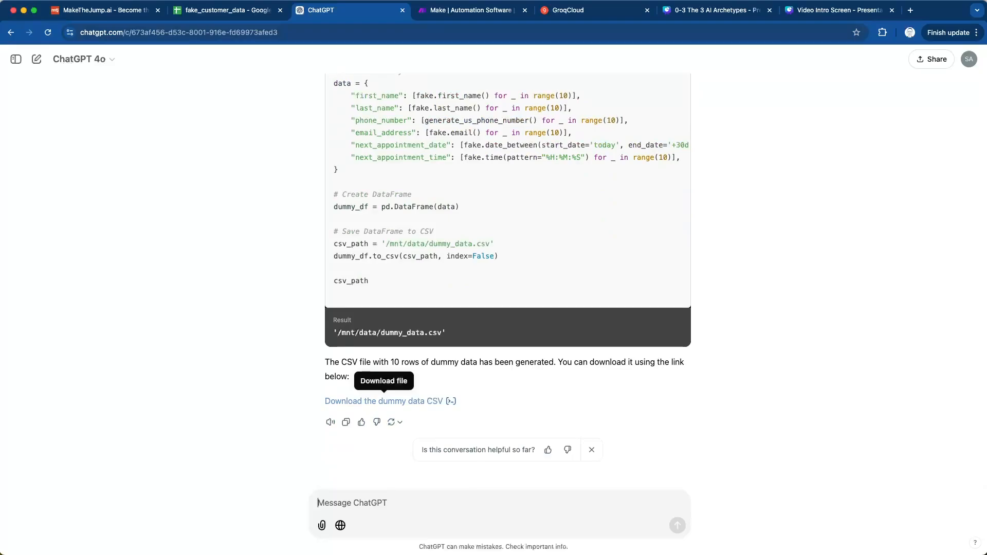
left_click(384, 401)
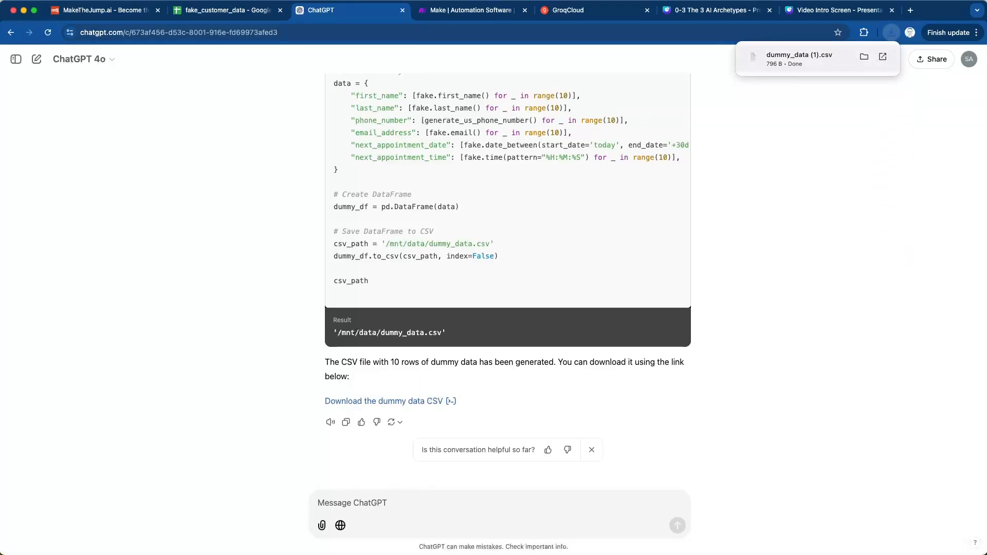
left_click(800, 59)
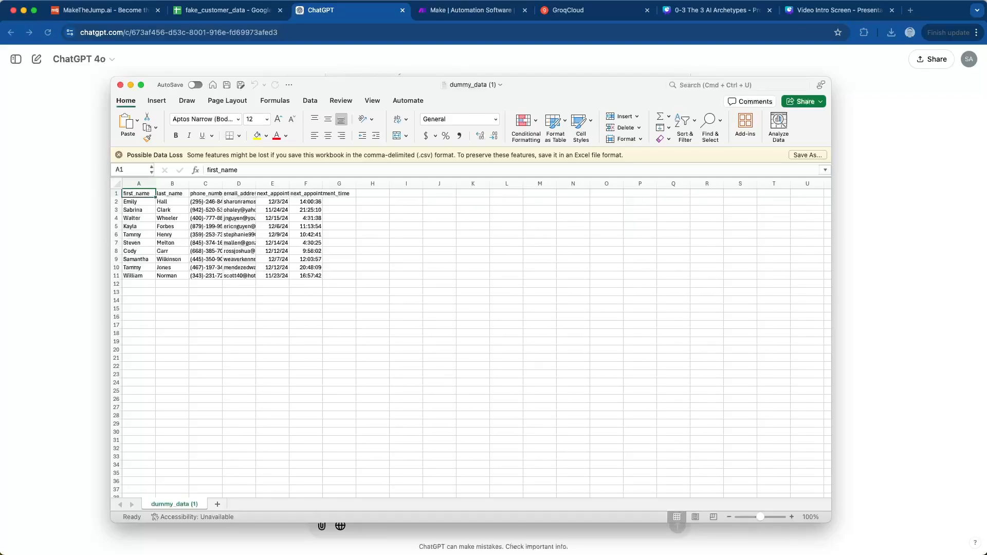
- Copy the whole dummy data table with its headers from Excel into the fake_customer_data Google Sheet, starting at cell A1
mouse_move(139, 193)
left_mouse_down()
mouse_move(172, 235)
mouse_move(306, 275)
left_mouse_up()
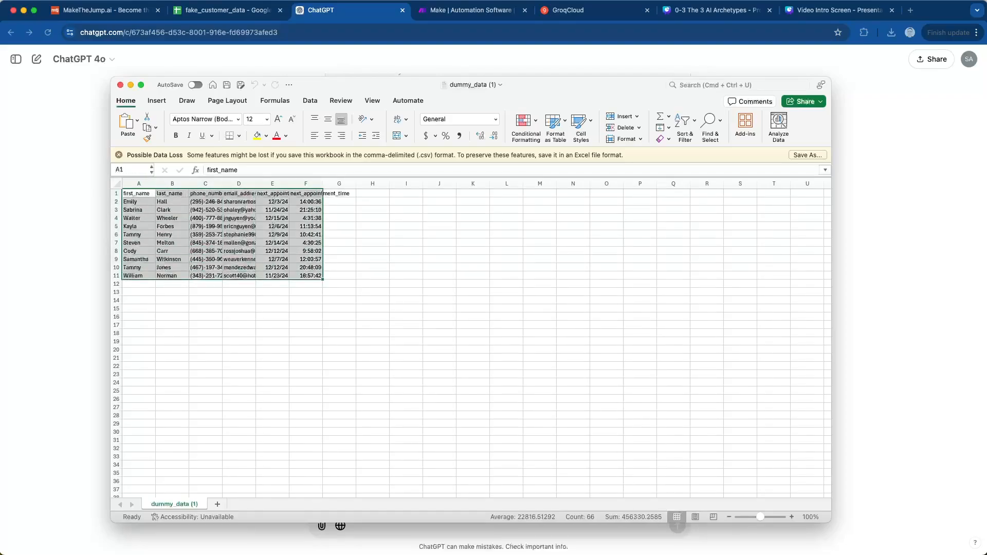
key("super+c")
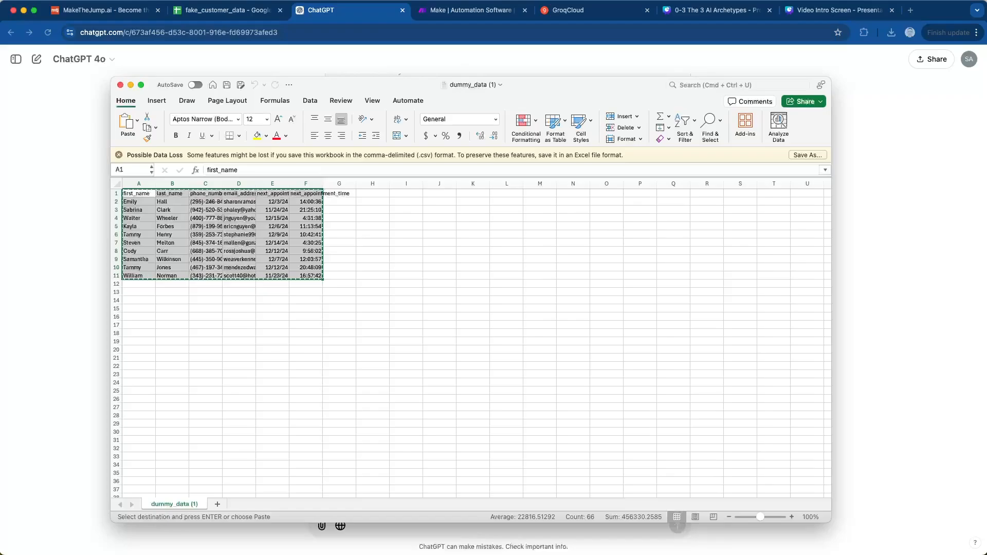
left_click(228, 10)
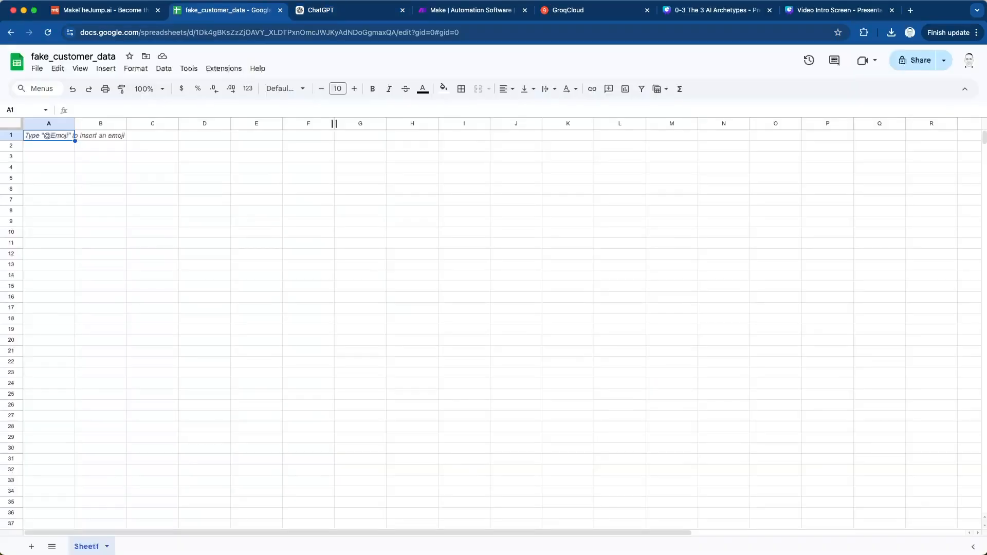
key("super+v")
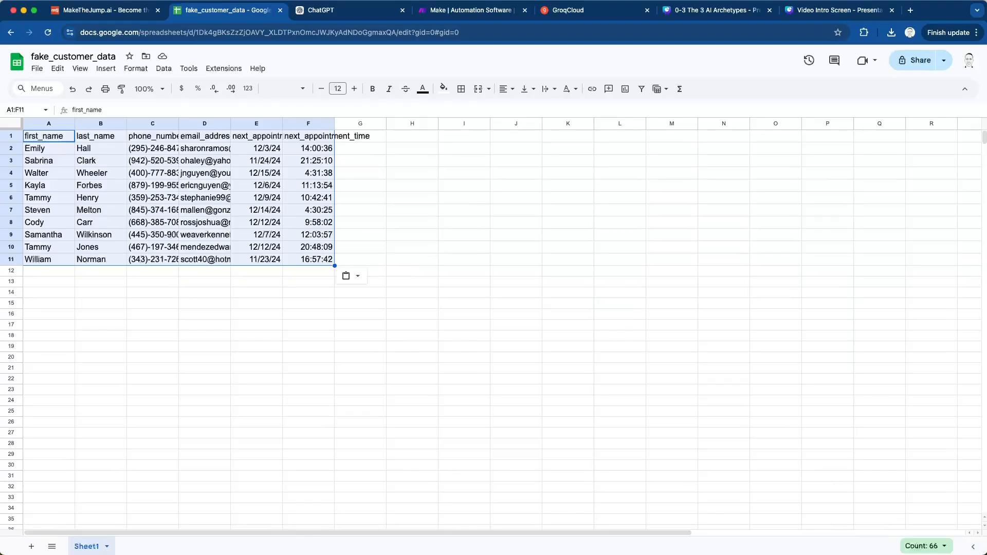
- Switch to Make and add the Google Sheets Search Rows module as the new scenario's first module
left_click(471, 10)
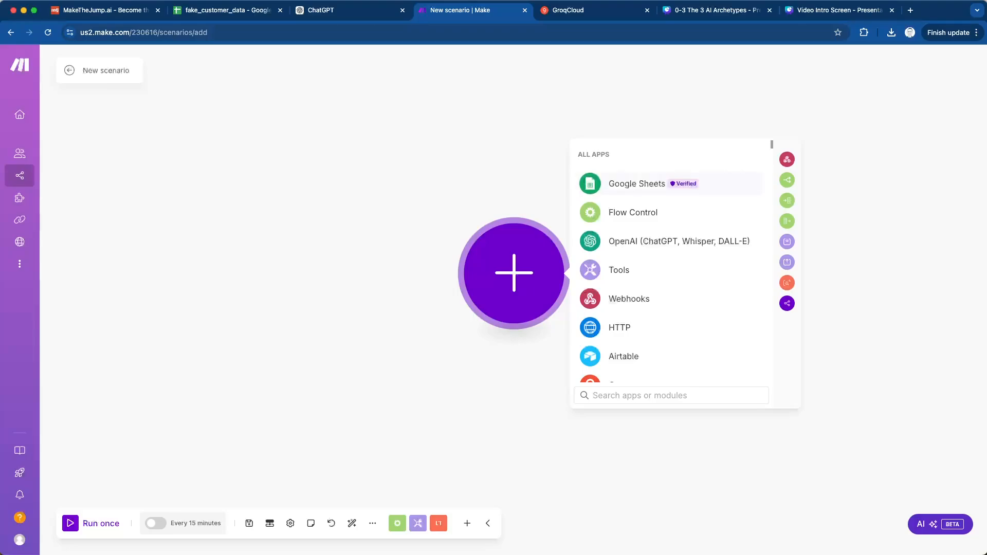
key("Return")
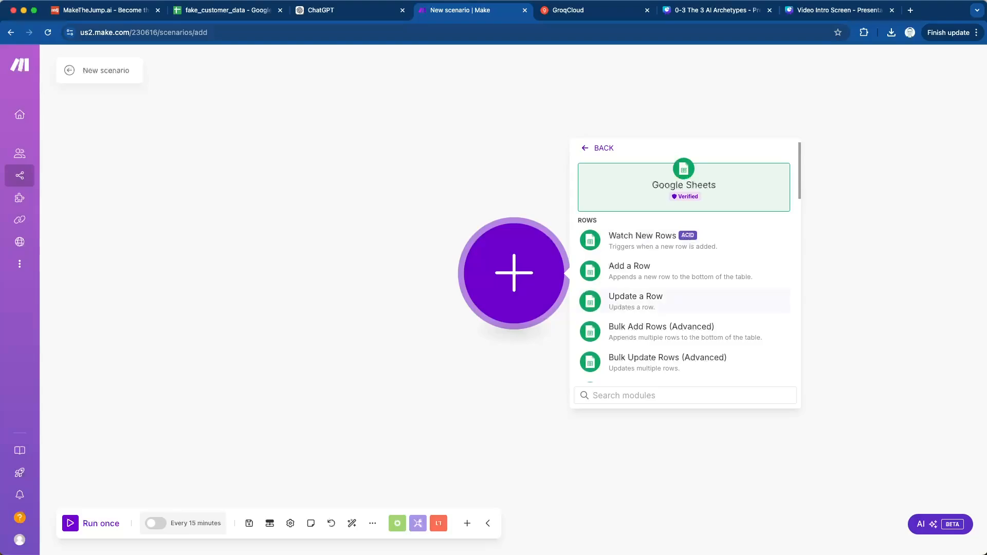
scroll(684, 267, "down", 3)
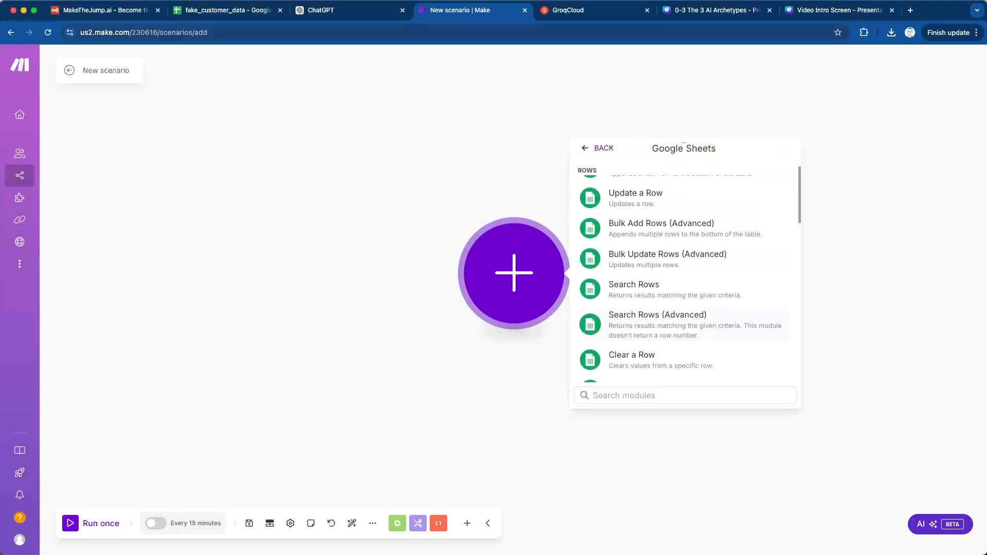
scroll(683, 337, "up", 1)
scroll(684, 303, "up", 2)
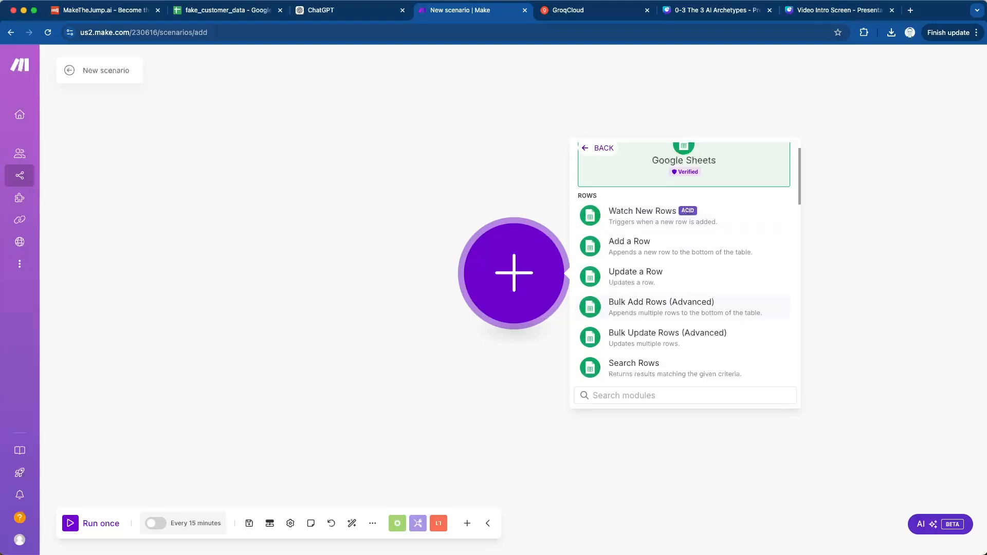
scroll(684, 313, "down", 2)
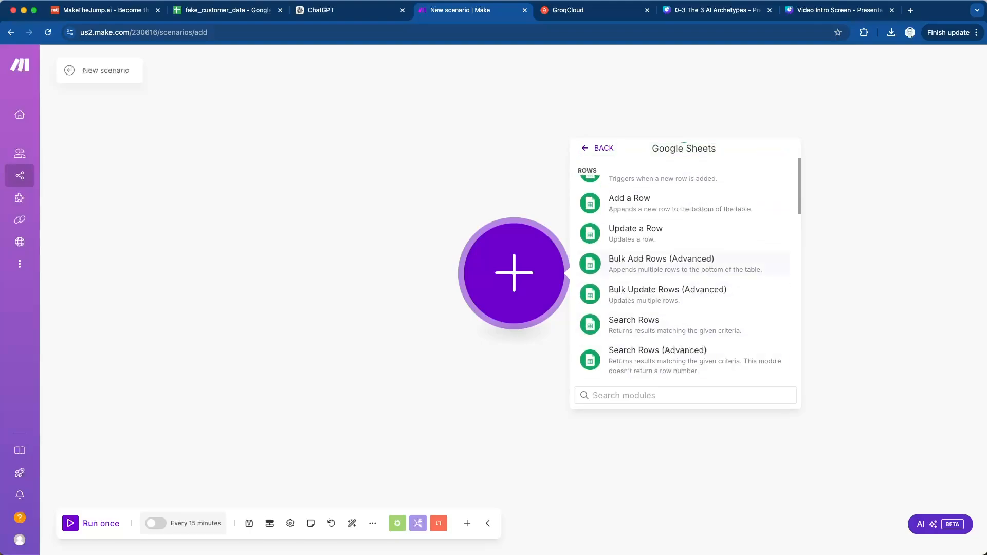
left_click(668, 324)
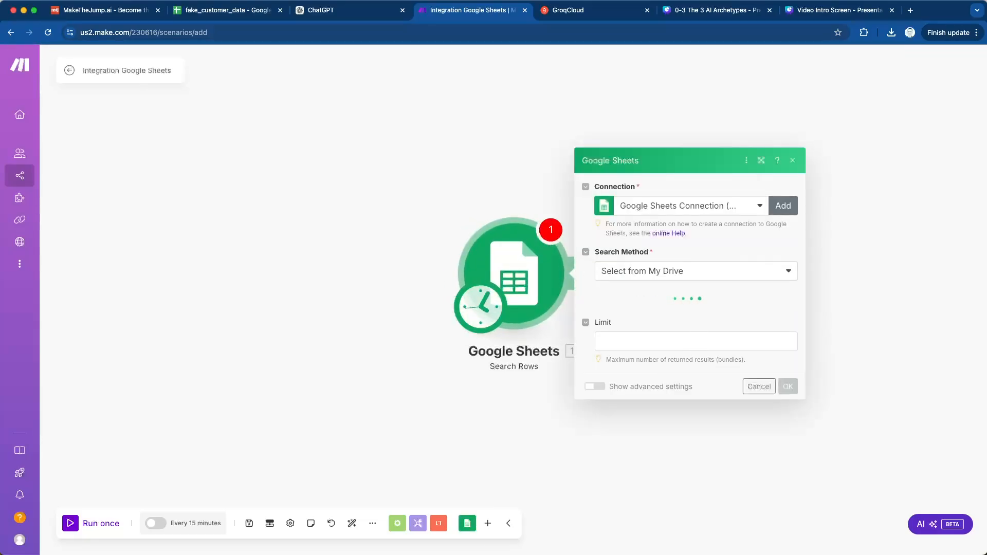
- Keep the existing Google Sheets connection and set the module's search method to Select from My Drive
left_click(783, 206)
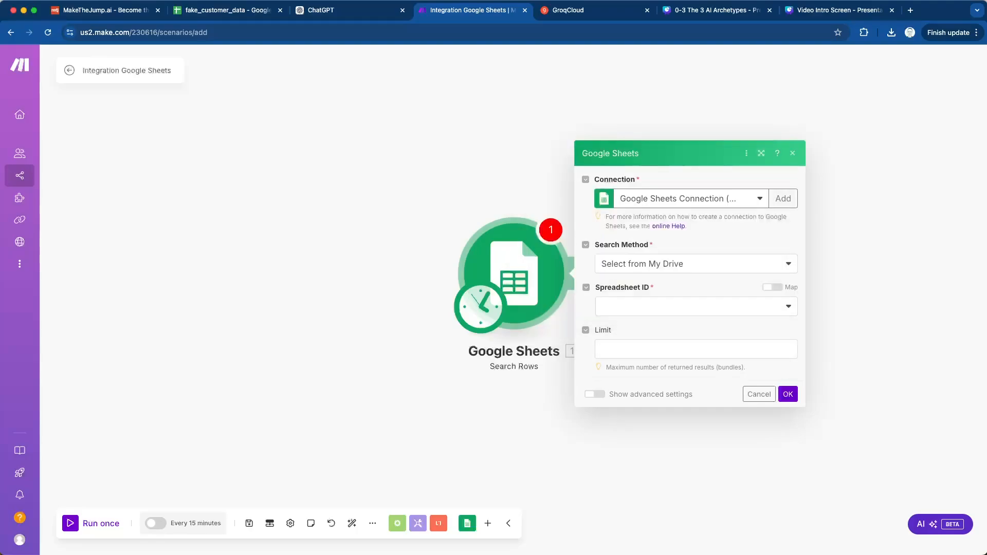
left_click(696, 264)
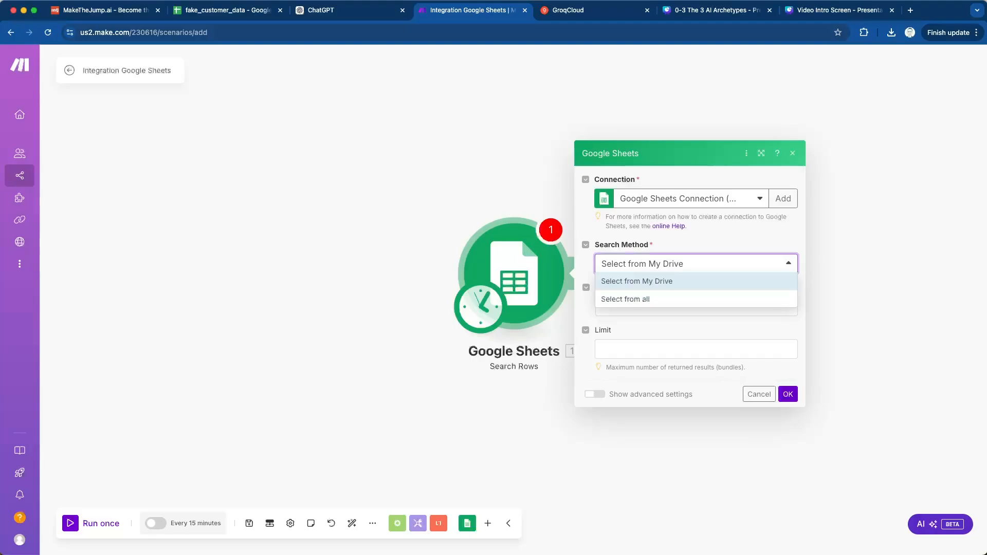
left_click(696, 281)
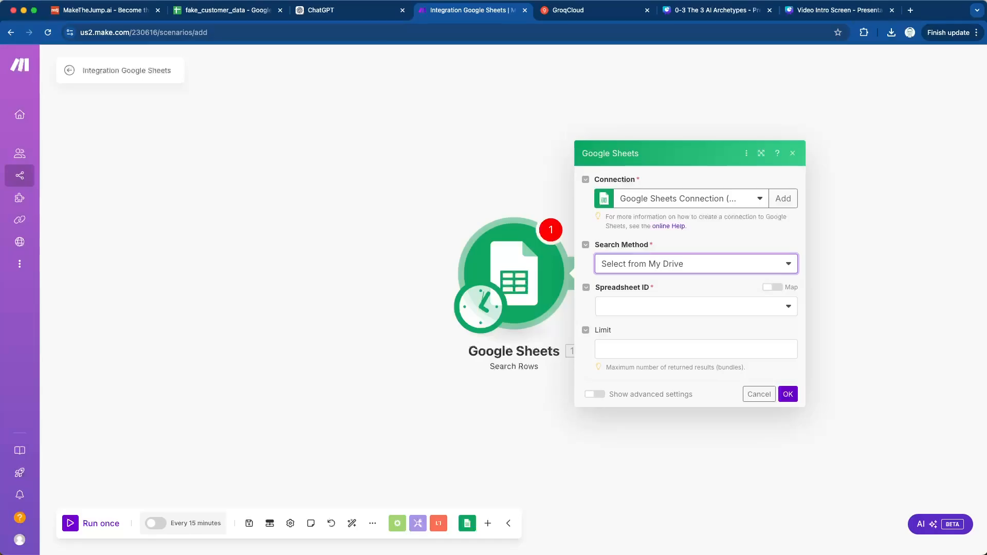
- Check the fake_customer_data sheet, then choose fake_customer_data as the Search Rows module's spreadsheet and Sheet1 as its sheet
left_click(223, 10)
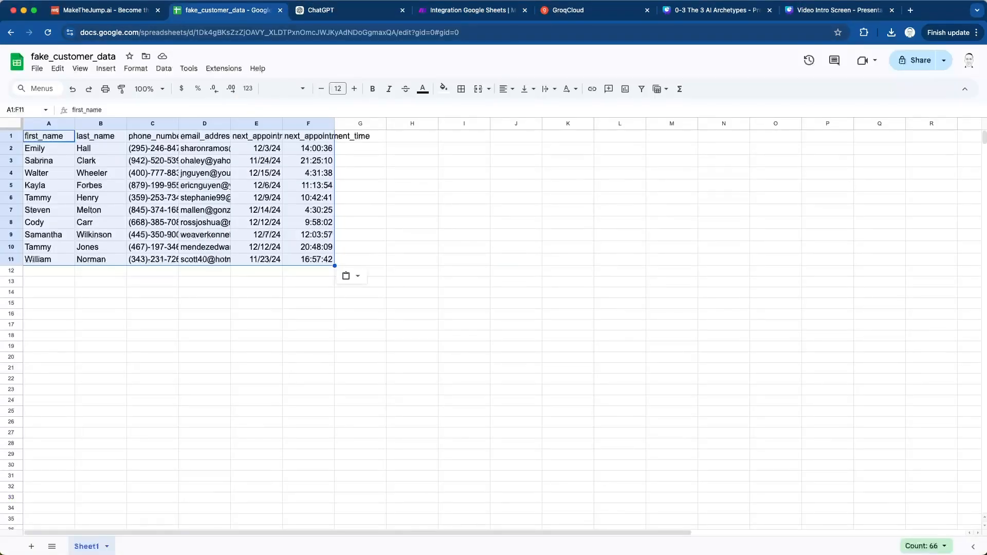
left_click(472, 10)
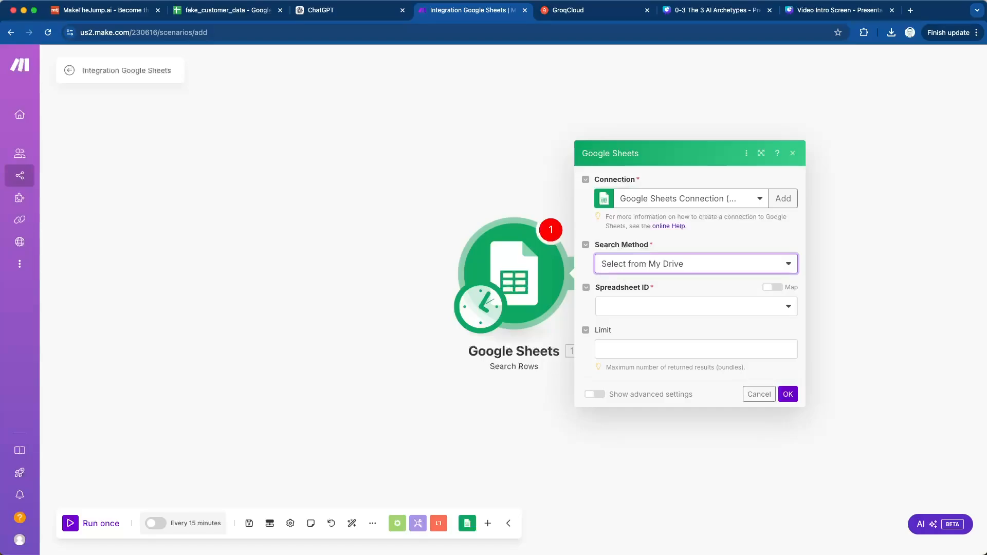
left_click(689, 307)
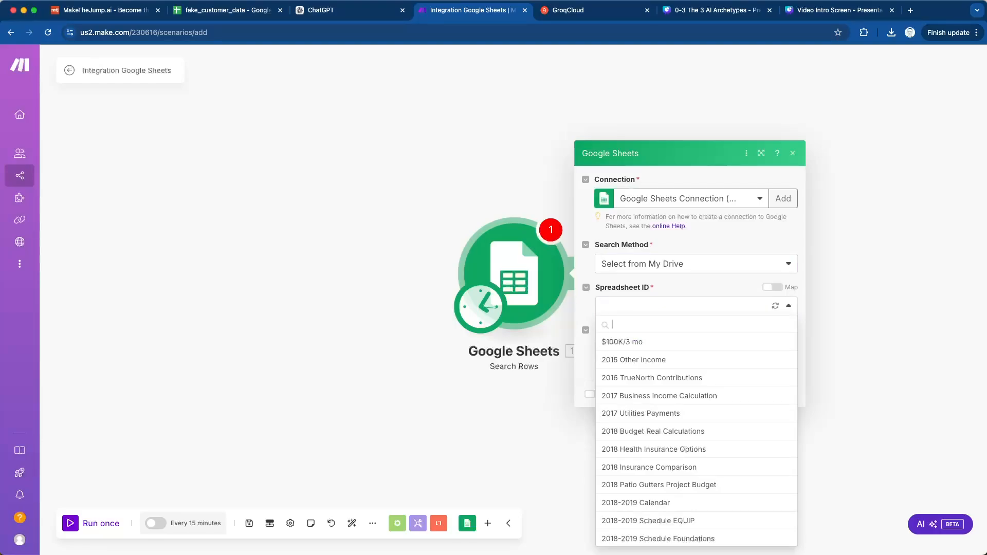
type("fake_")
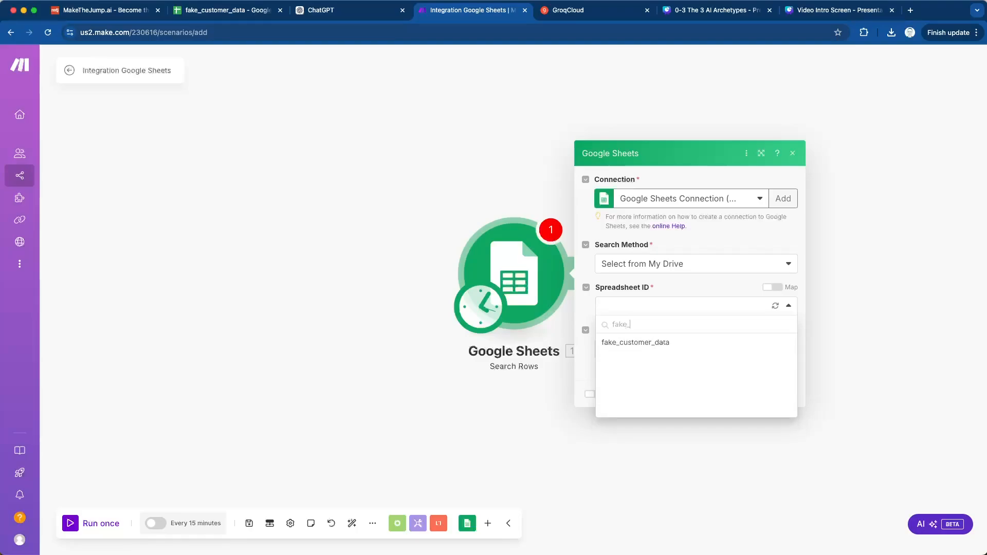
key("Return")
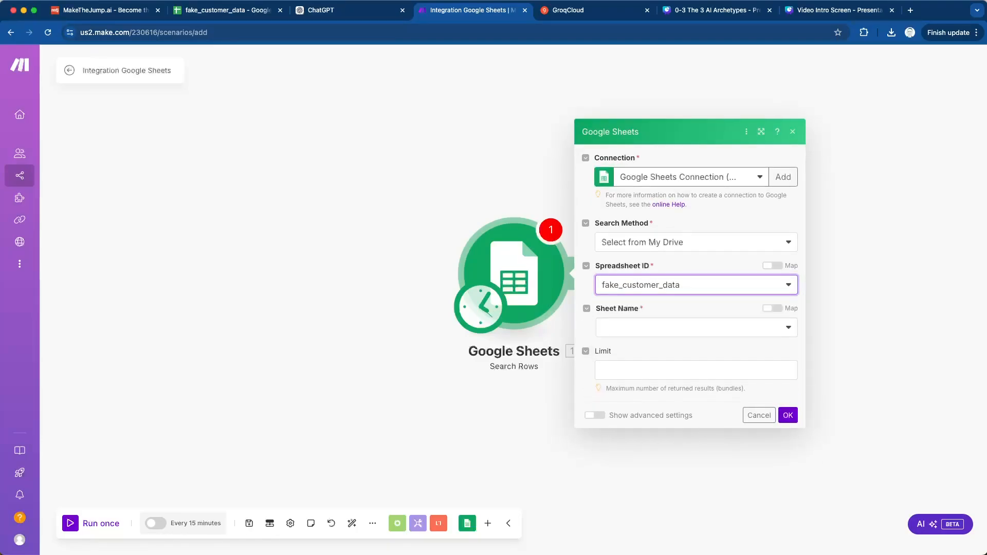
left_click(696, 327)
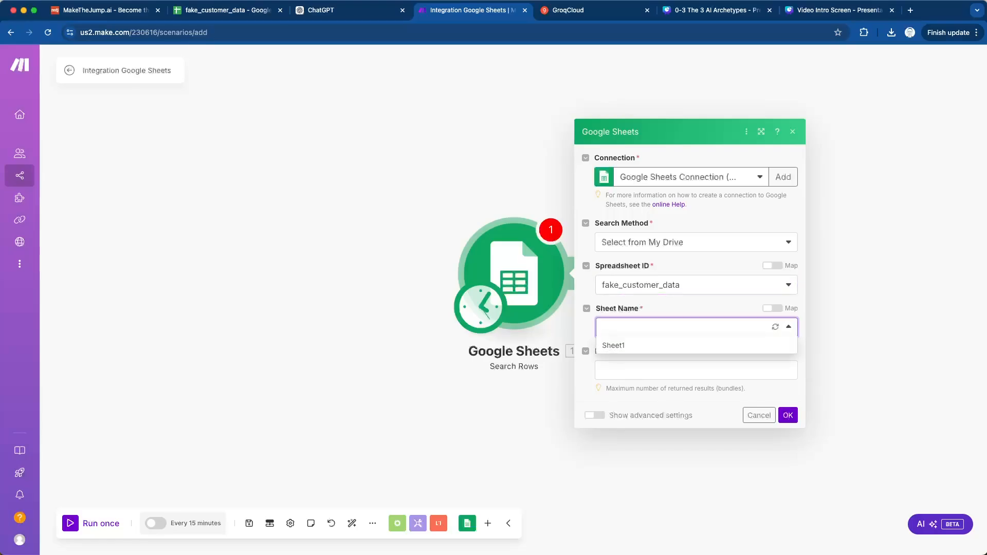
left_click(632, 345)
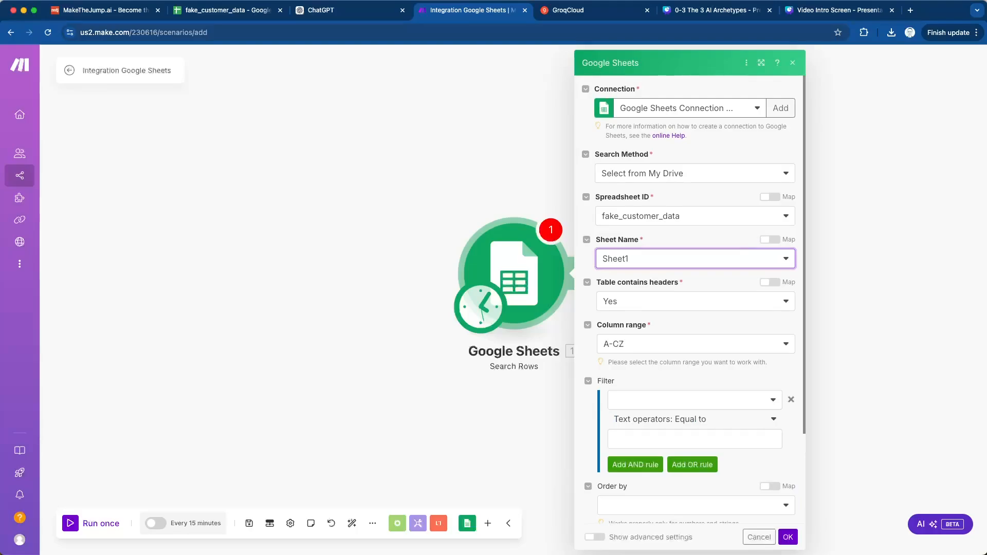
- Keep the column range A-CZ with headers set to Yes, leave the filter empty, and accept the Search Rows settings
left_click(695, 344)
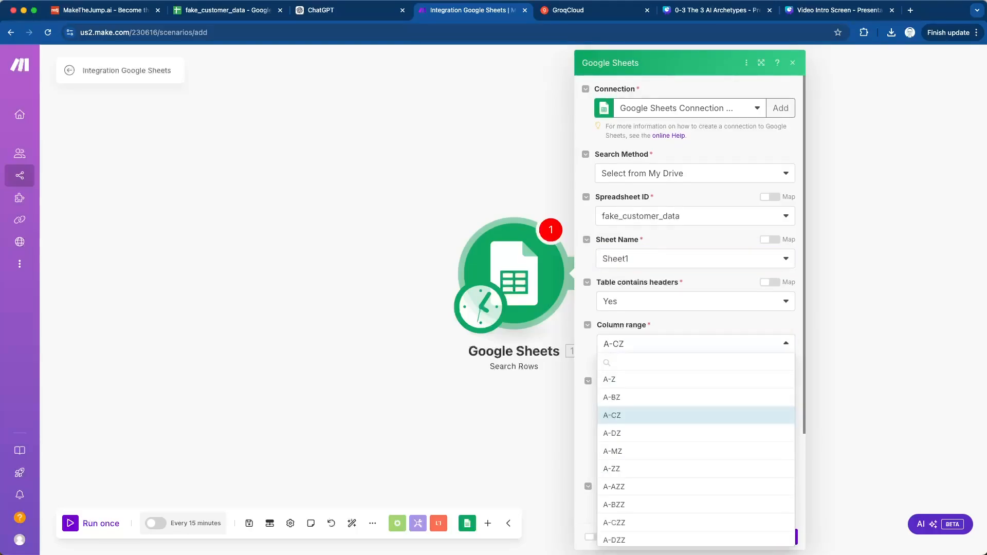
key("Escape")
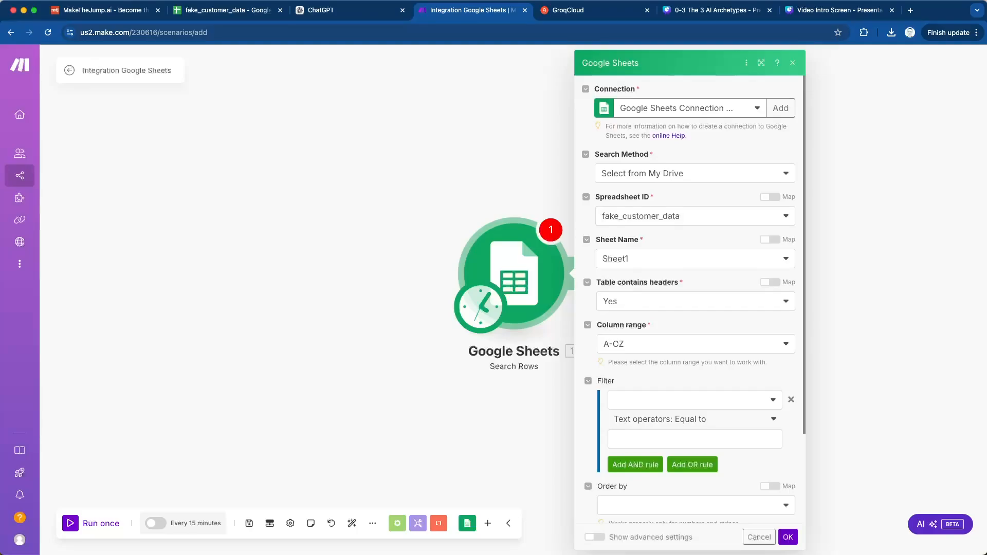
scroll(688, 298, "down", 2)
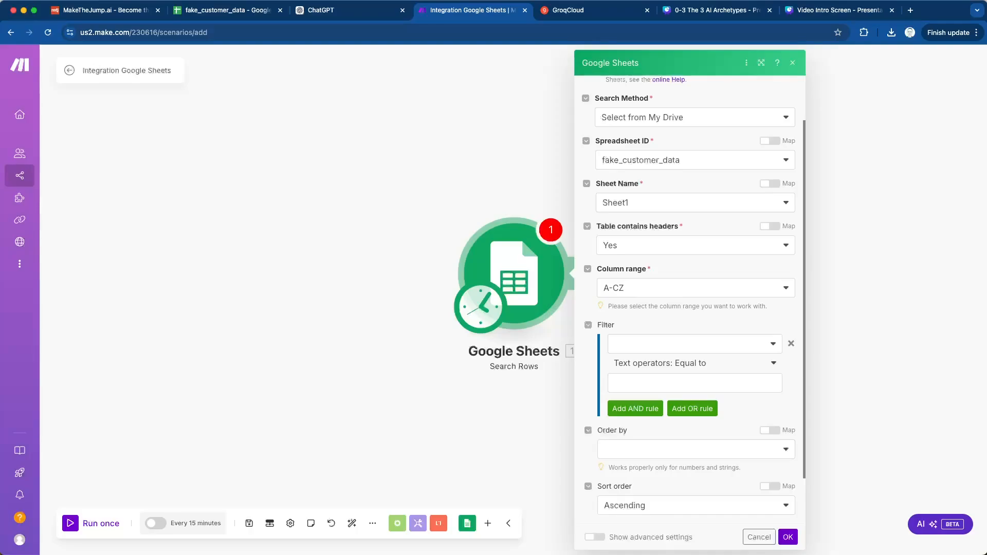
scroll(689, 298, "down", 2)
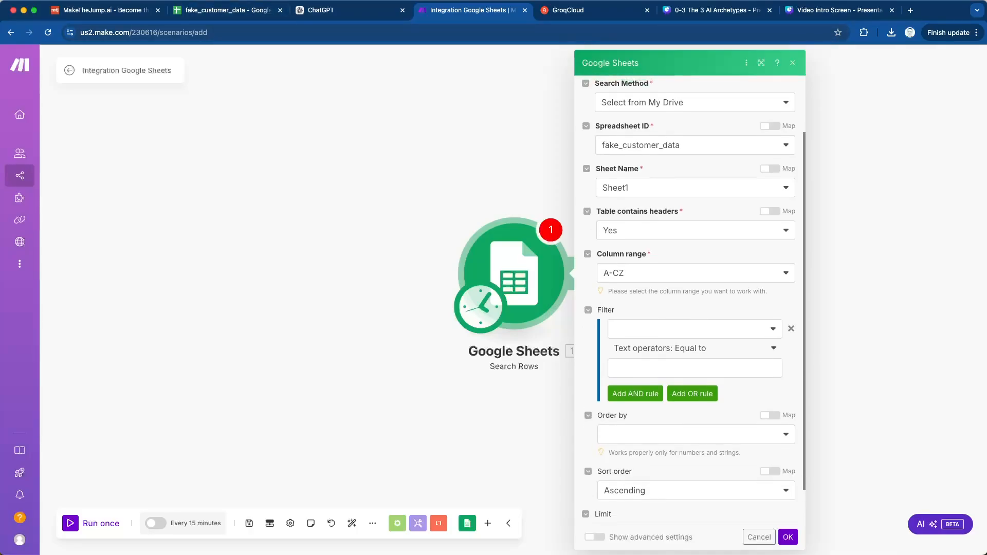
scroll(689, 298, "up", 4)
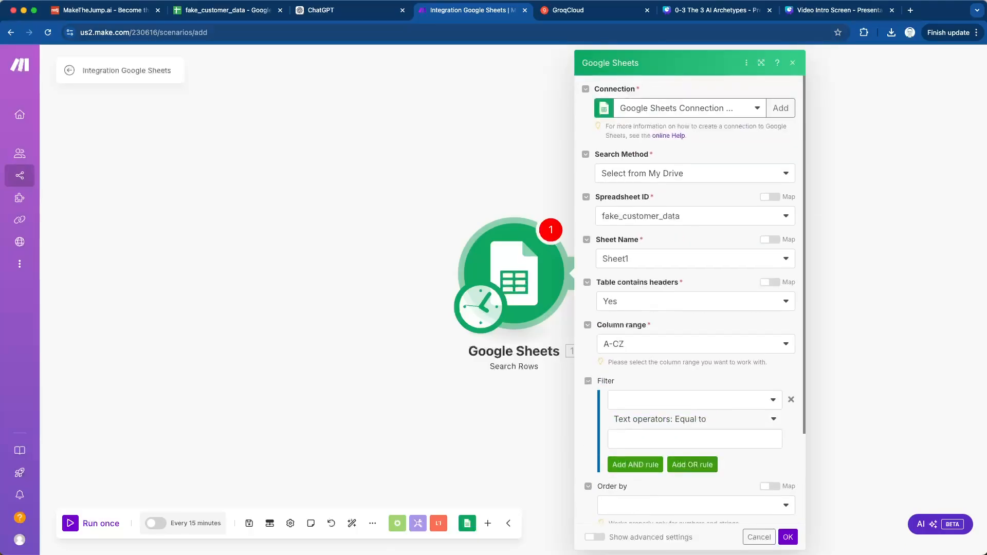
left_click(787, 537)
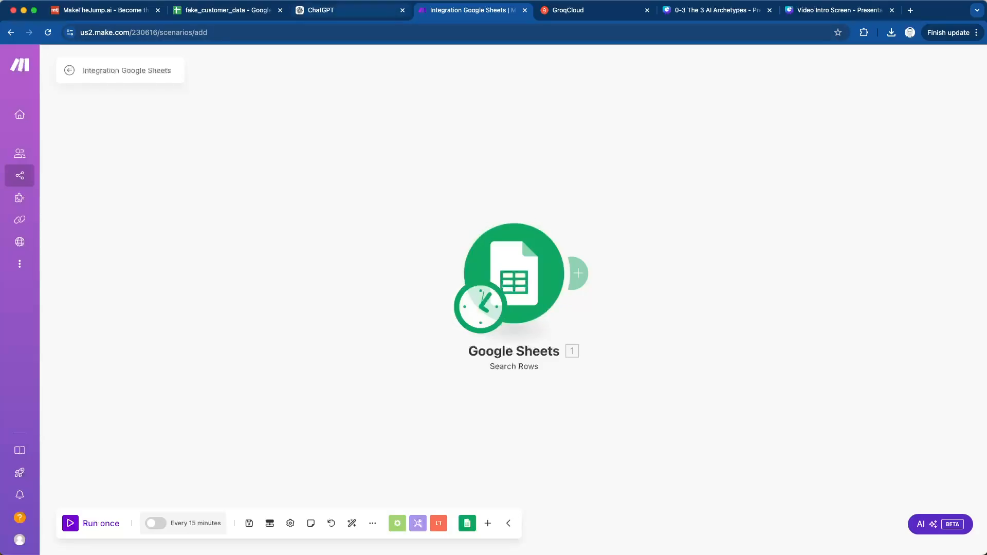
- Switch to ChatGPT to review the dummy data prompt and generated code, then return to the Make scenario
left_click(350, 10)
scroll(508, 281, "up", 6)
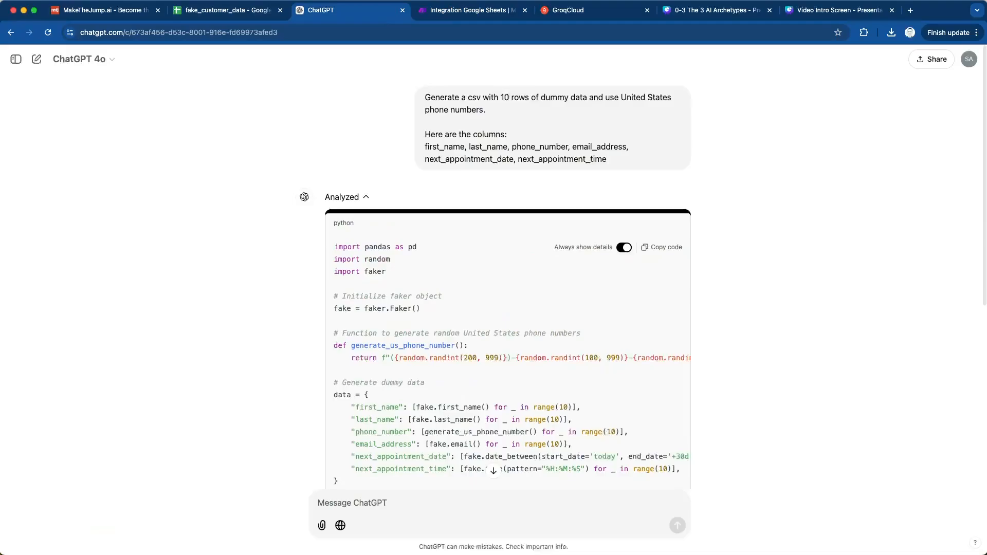
scroll(508, 281, "down", 6)
scroll(508, 282, "up", 6)
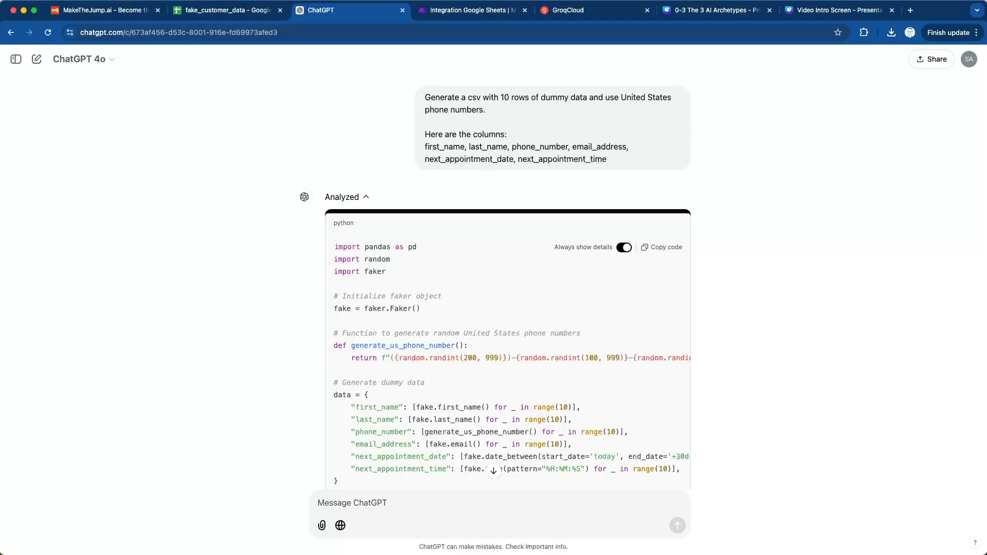
left_click(468, 9)
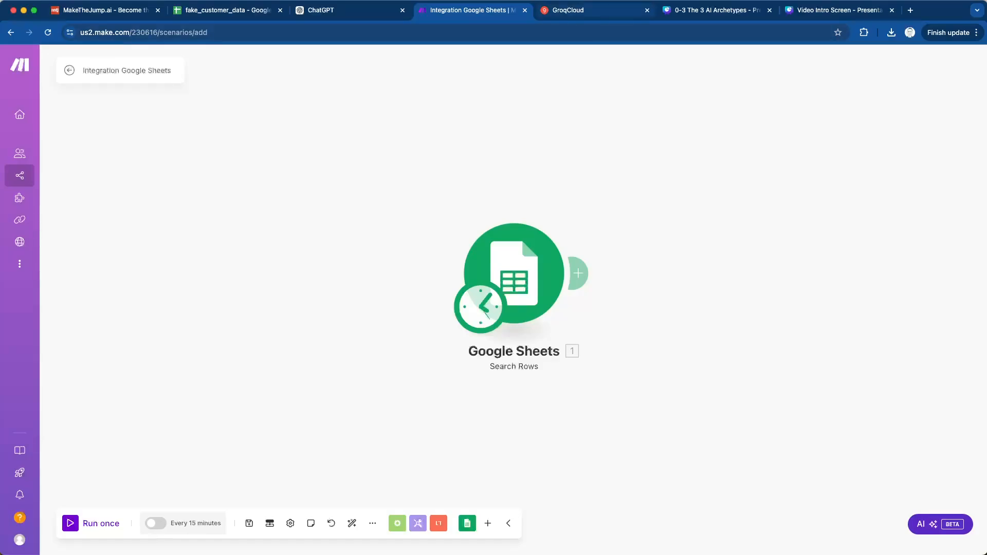
- Switch to GroqCloud to view the API Keys page and its key creation form, then return to Make
left_click(591, 10)
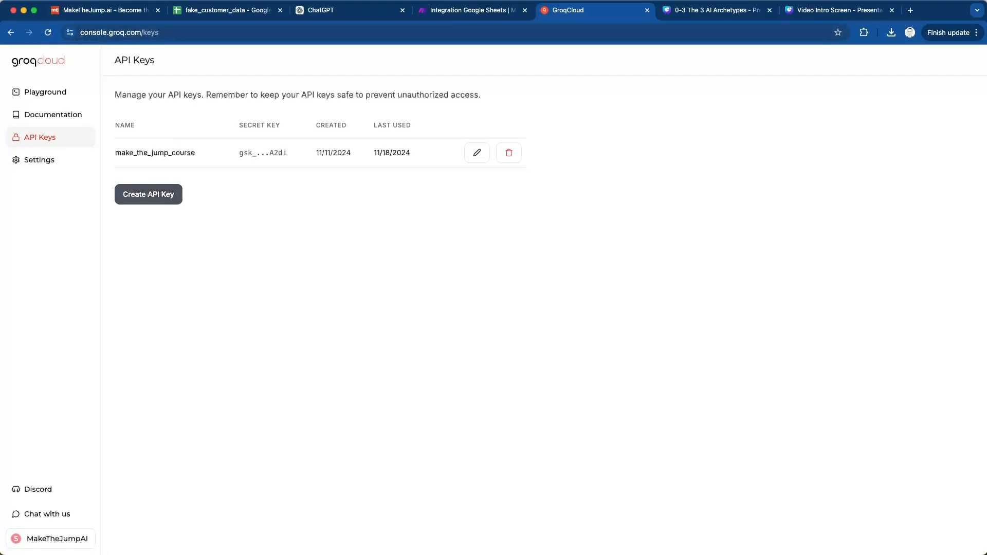
left_click(157, 194)
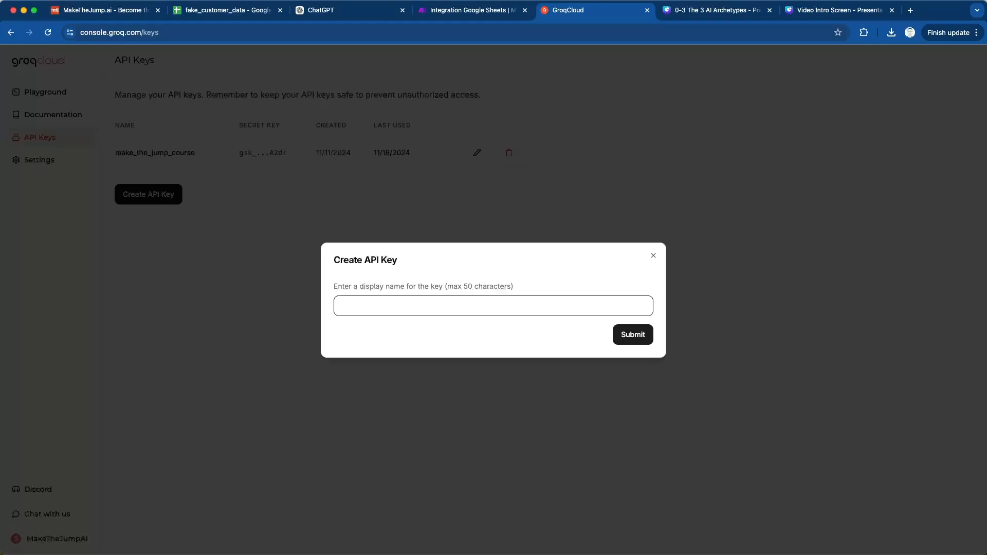
key("ctrl+shift+Tab")
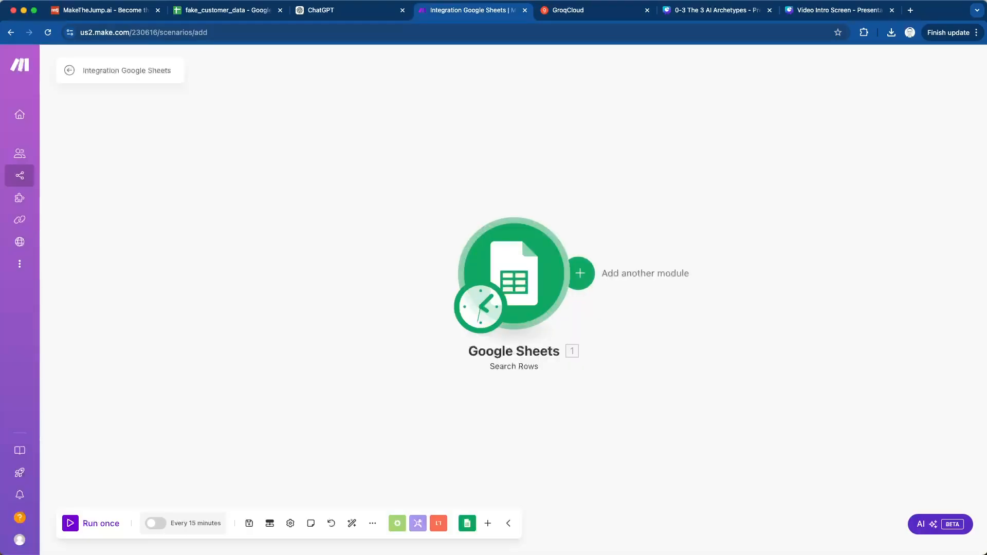
- Search for groq and add its Create a Chat Completion module after the Google Sheets module
left_click(580, 273)
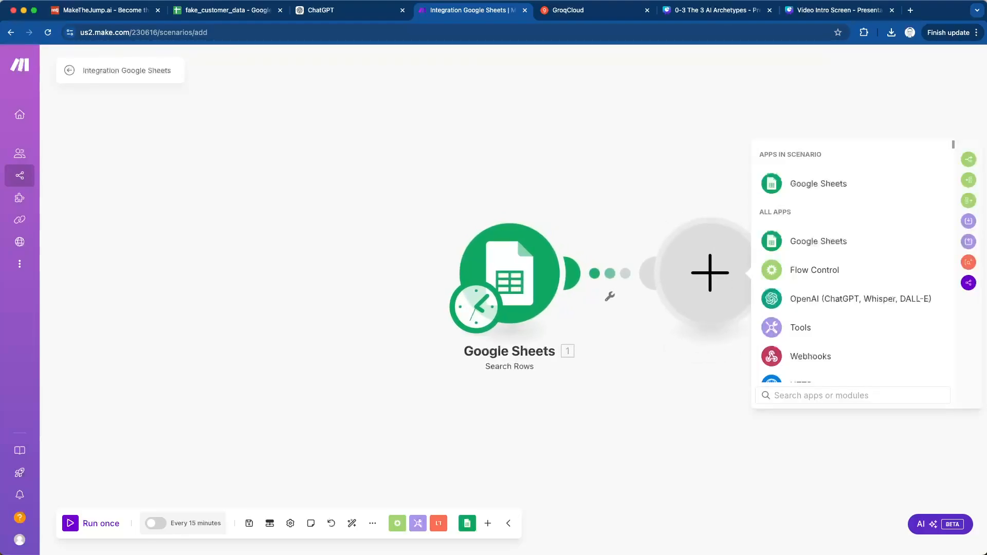
scroll(853, 267, "down", 10)
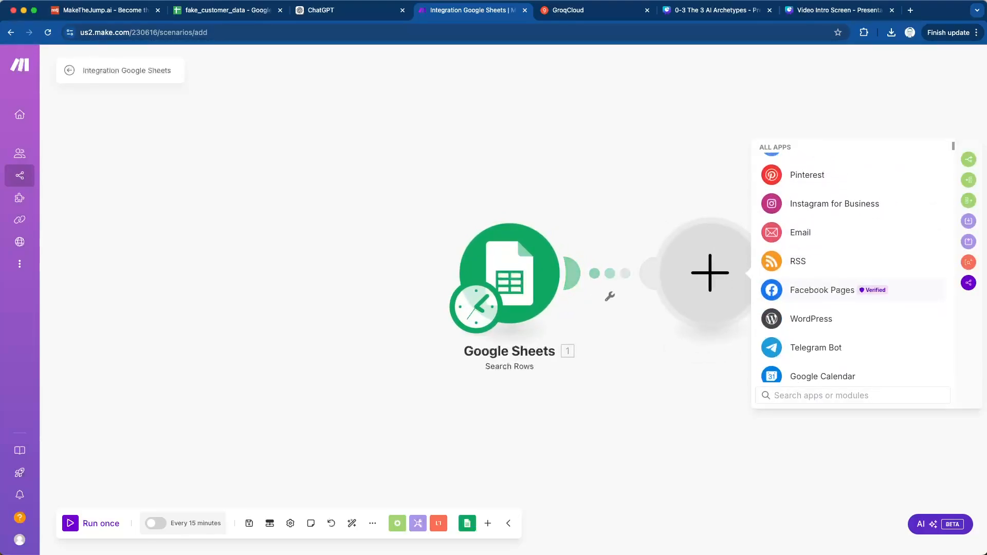
scroll(853, 268, "up", 4)
scroll(854, 307, "up", 3)
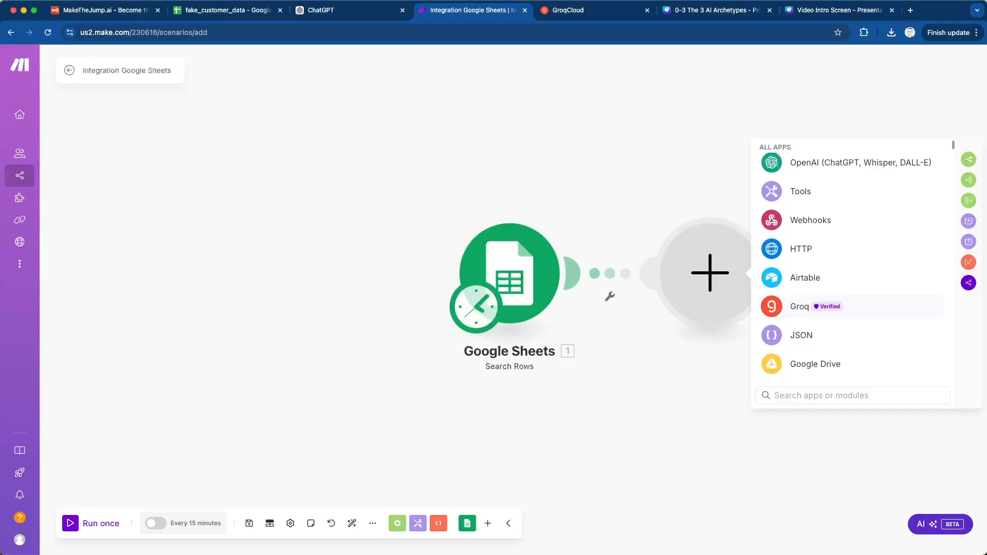
type("groq")
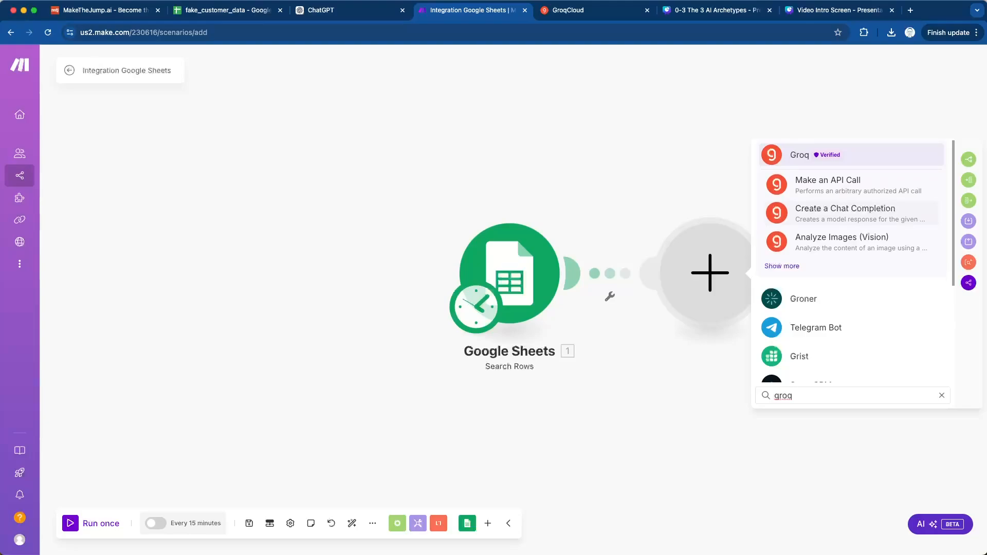
left_click(854, 212)
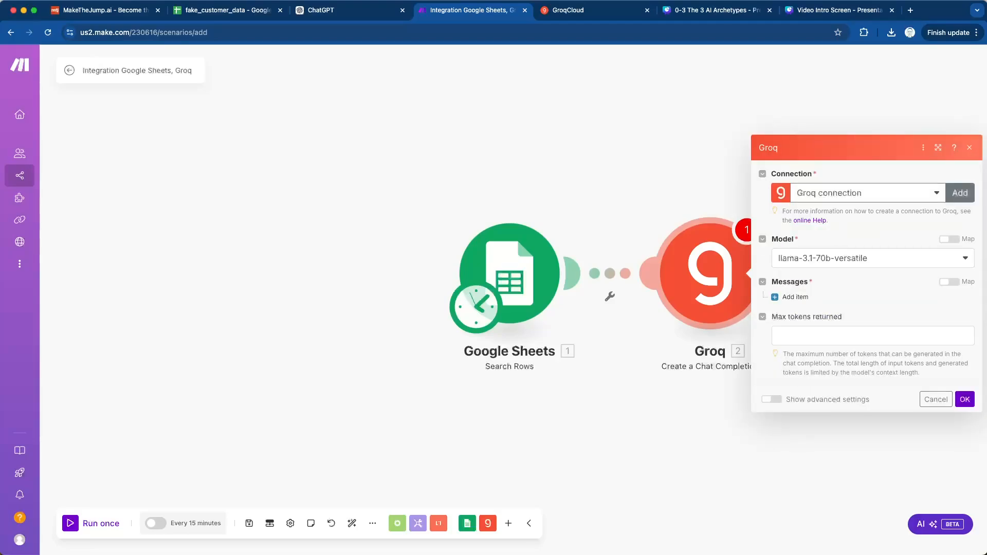
- Create a Groq connection named "Groq connection" with the API key, and dismiss the browser's offer to save the password
left_click(960, 193)
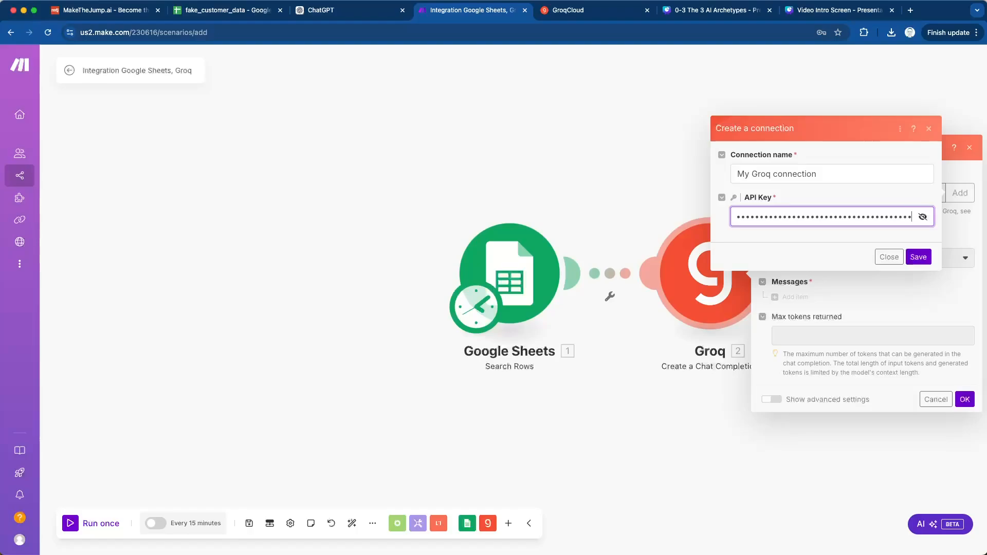
left_click_drag(751, 175, 737, 175)
key("BackSpace")
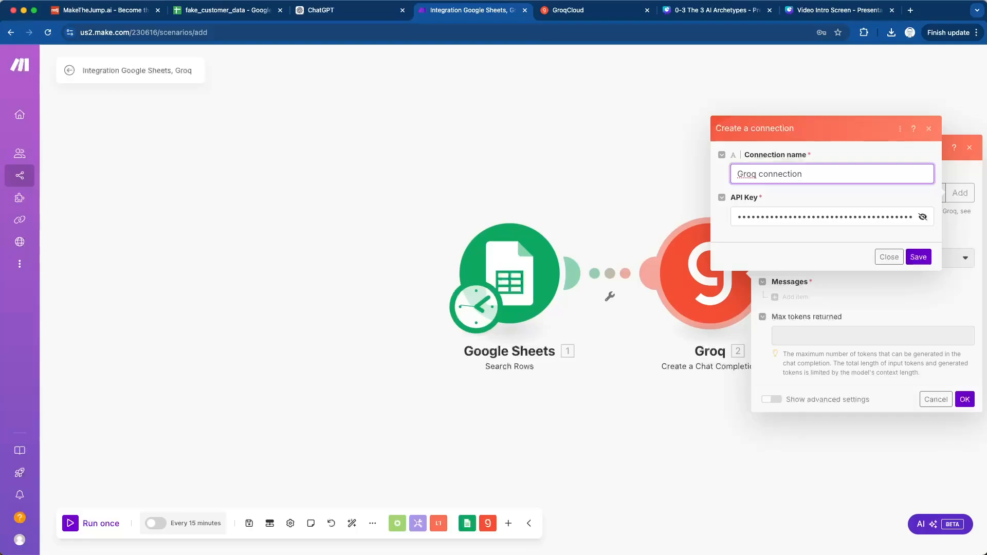
left_click(918, 256)
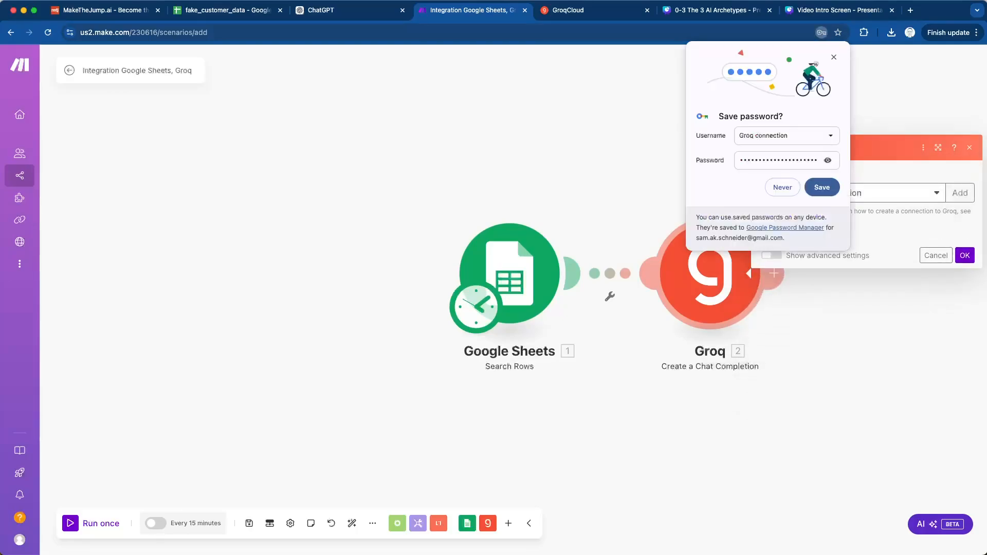
left_click(834, 57)
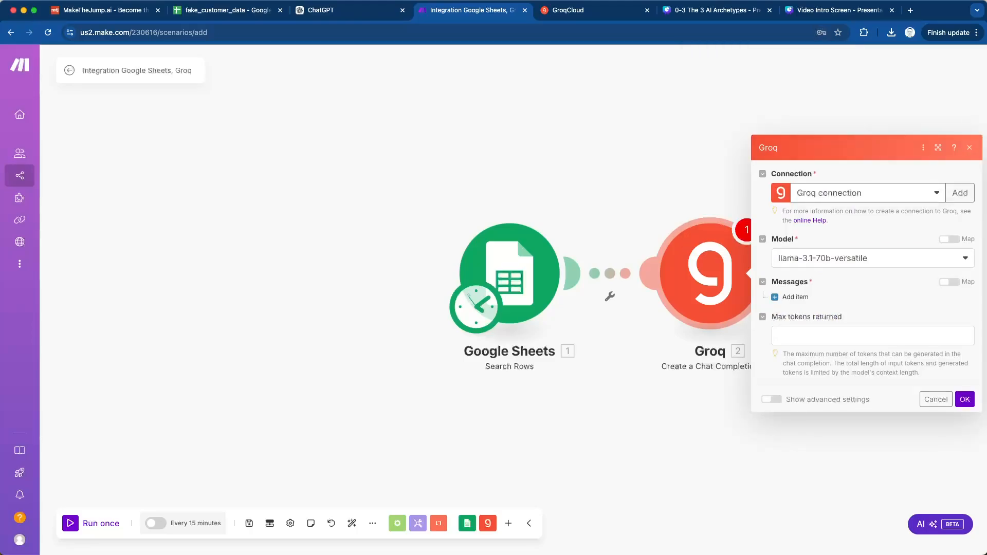
- Browse the models available to the Groq module and choose llama-3.2-90b-text-preview
left_click(873, 258)
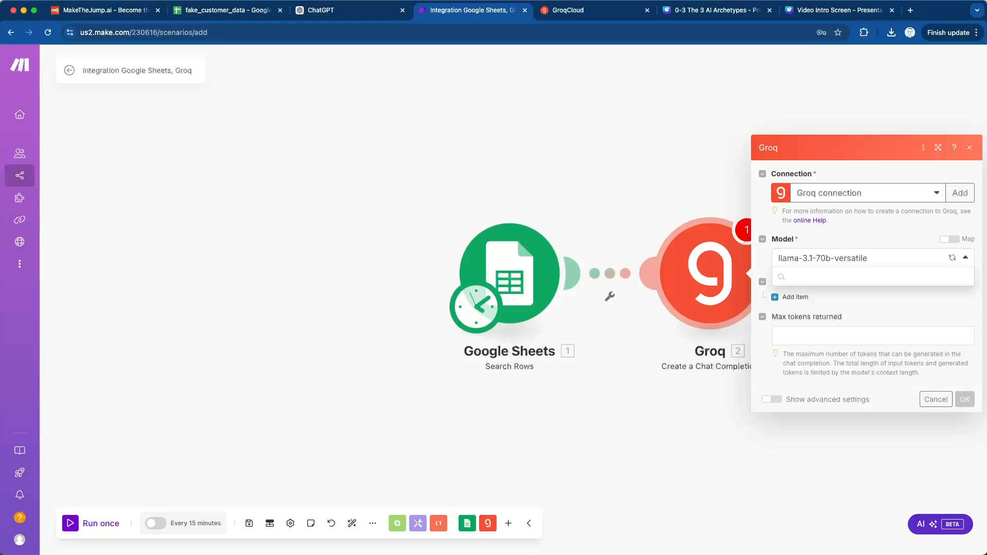
scroll(848, 412, "down", 5)
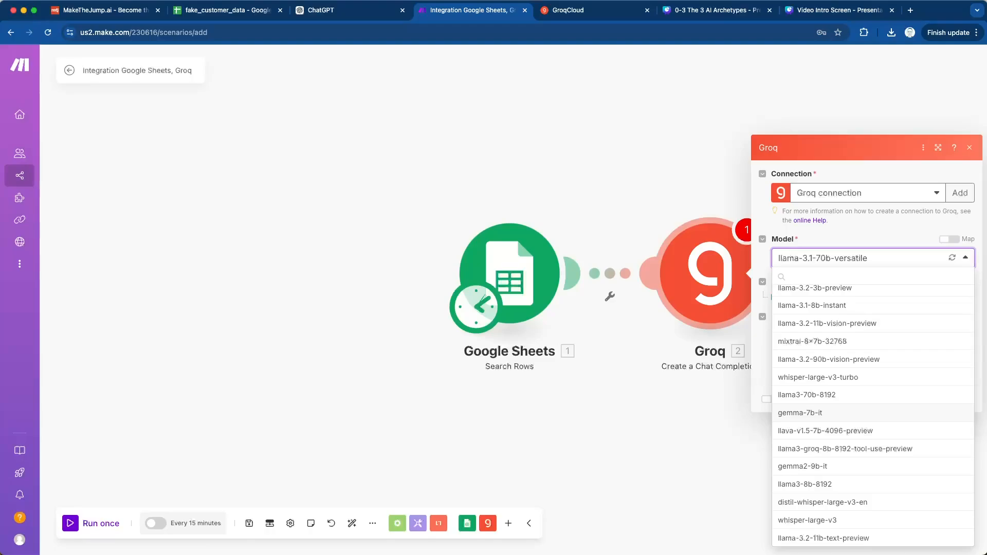
scroll(872, 411, "up", 3)
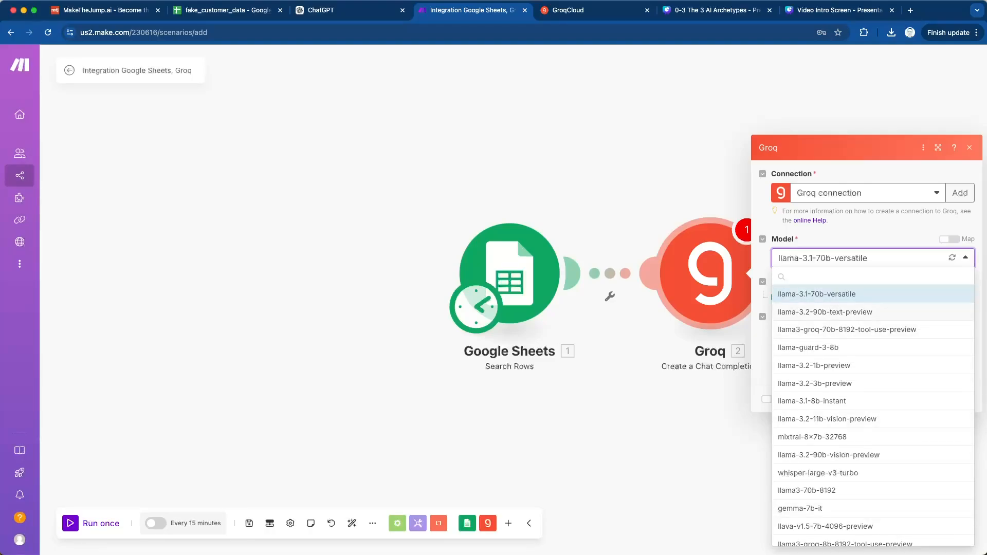
left_click(824, 312)
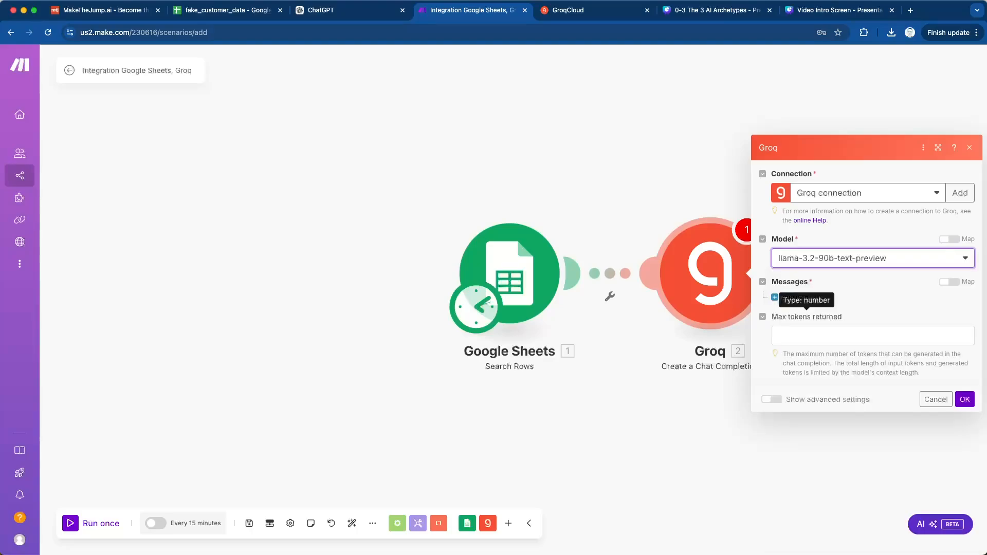
- Set the Groq module's model to llama-3.1-70b-versatile and add a first message item
left_click(844, 258)
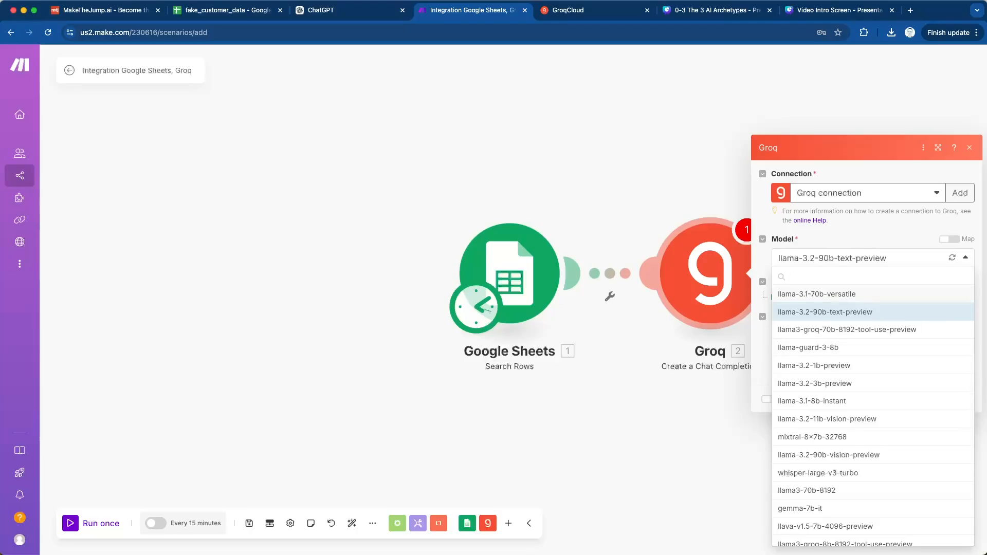
left_click(817, 294)
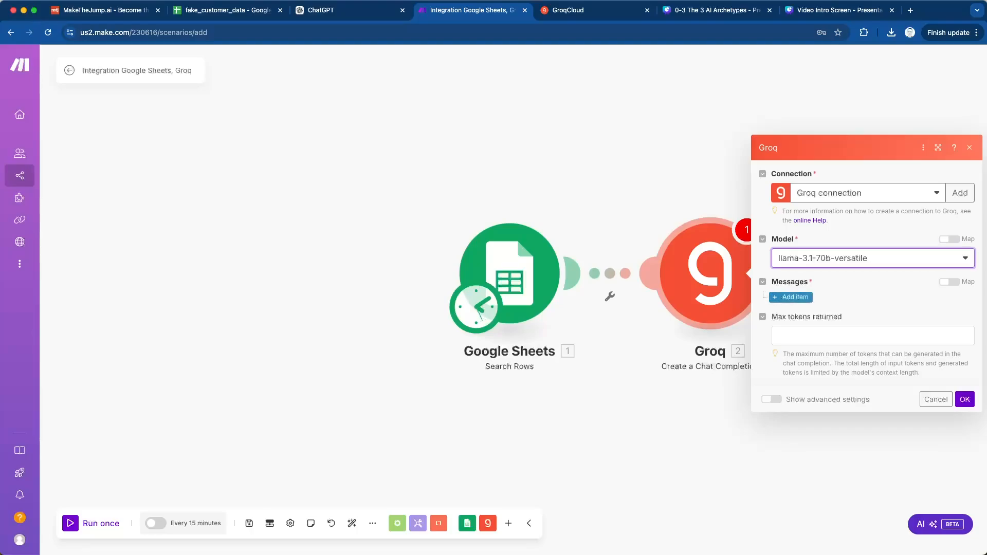
left_click(791, 297)
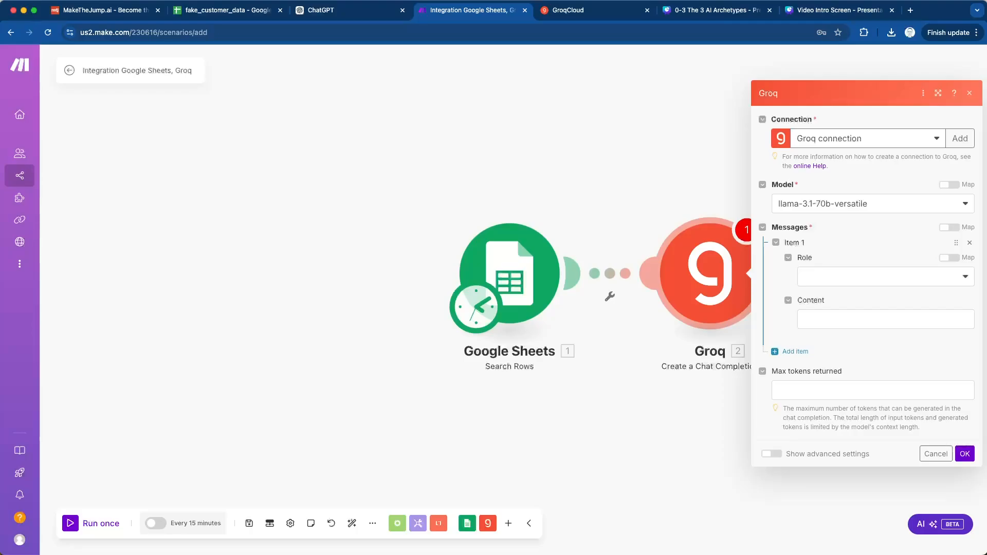
- Give message item 1 the System role and content "You are a helpful assistant who writes reminder emails to customers of a business about upcoming appointments."
left_click(884, 277)
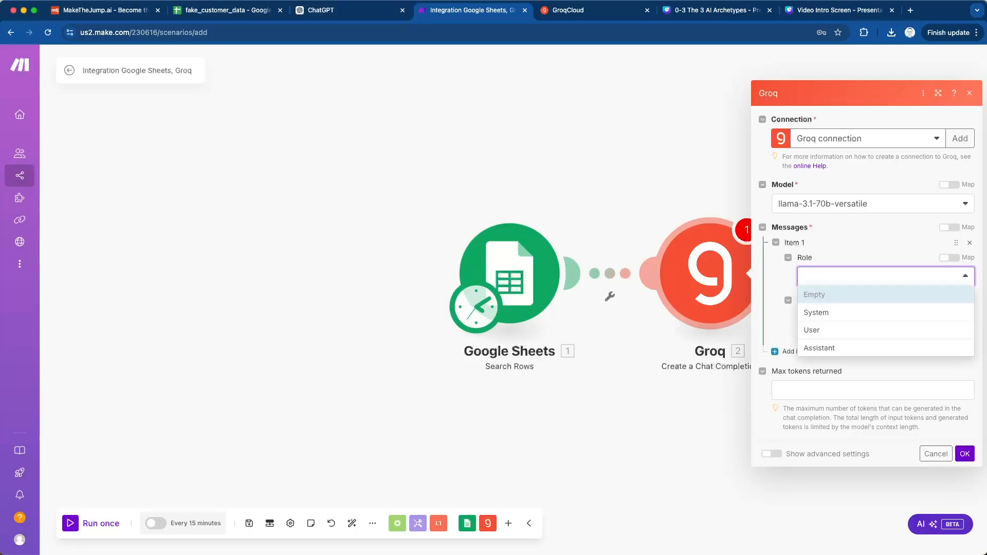
left_click(822, 312)
left_click(874, 319)
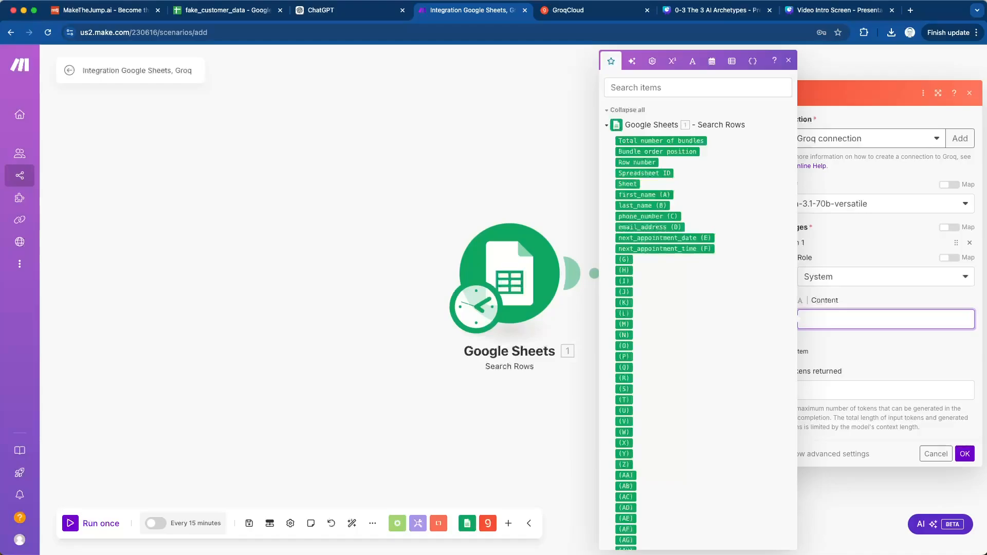
type("You are a helpful assistant who")
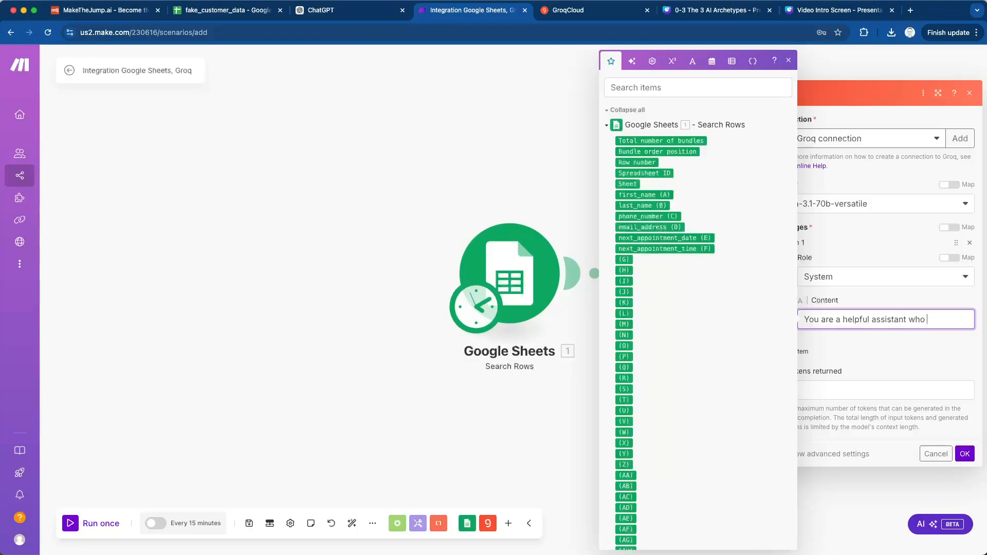
type(" writes reminder")
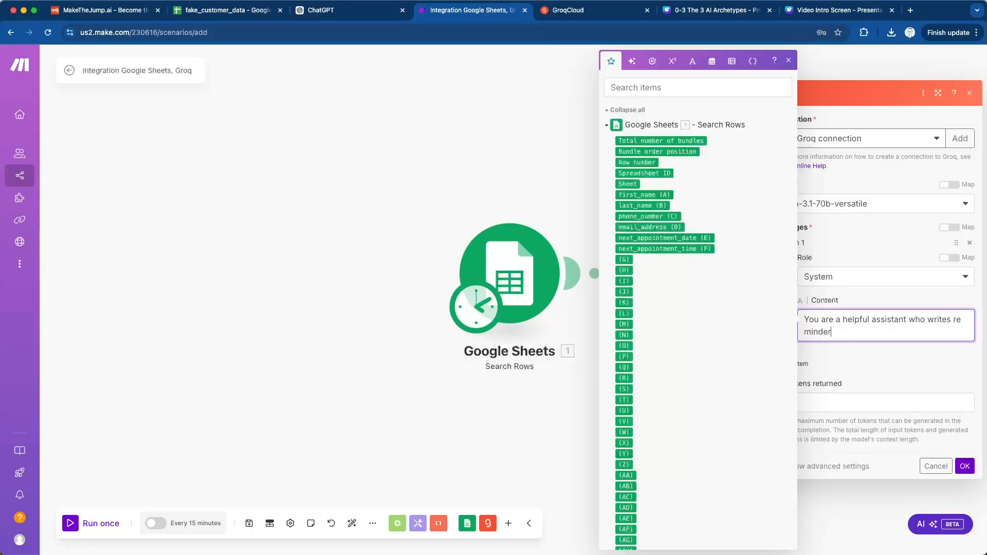
type(" emails to customers of a business")
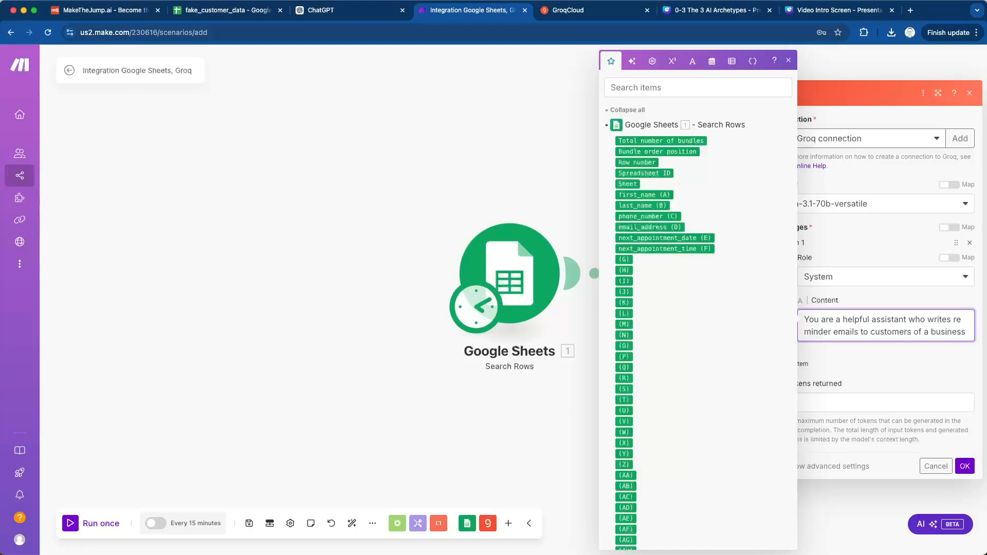
type(" about")
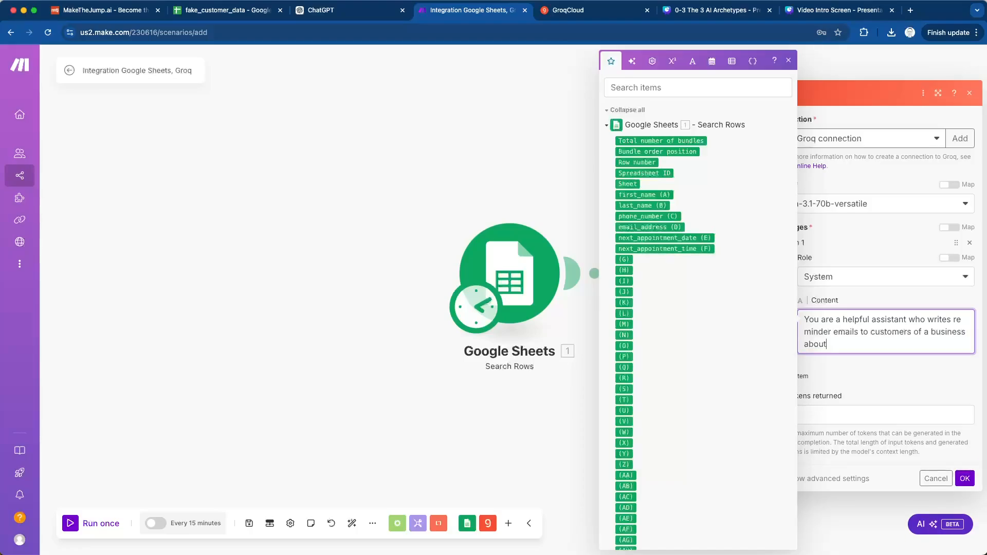
type(" upcoming appointments.")
left_click(864, 374)
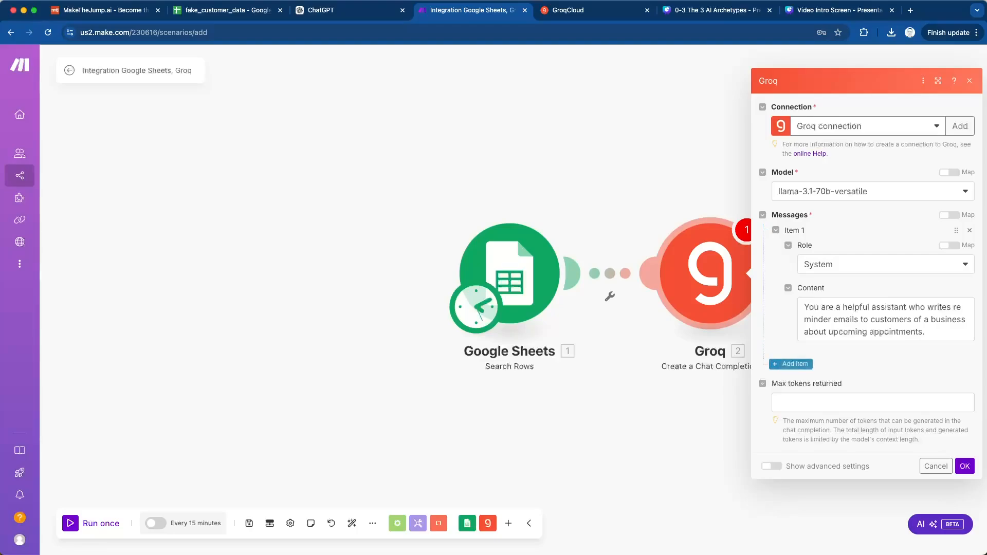
- Add a second message item to the Groq module and set its role to User
left_click(792, 363)
left_click(884, 380)
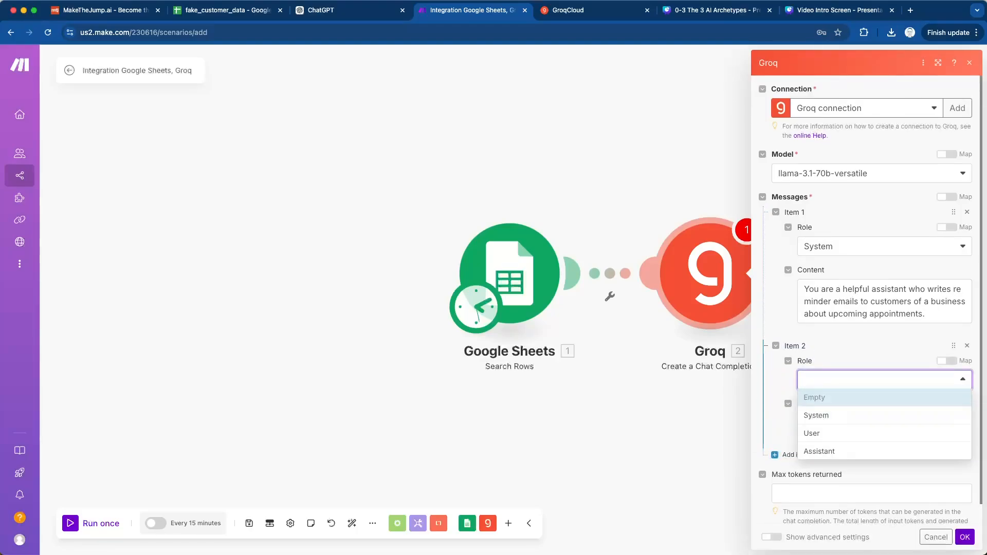
left_click(823, 433)
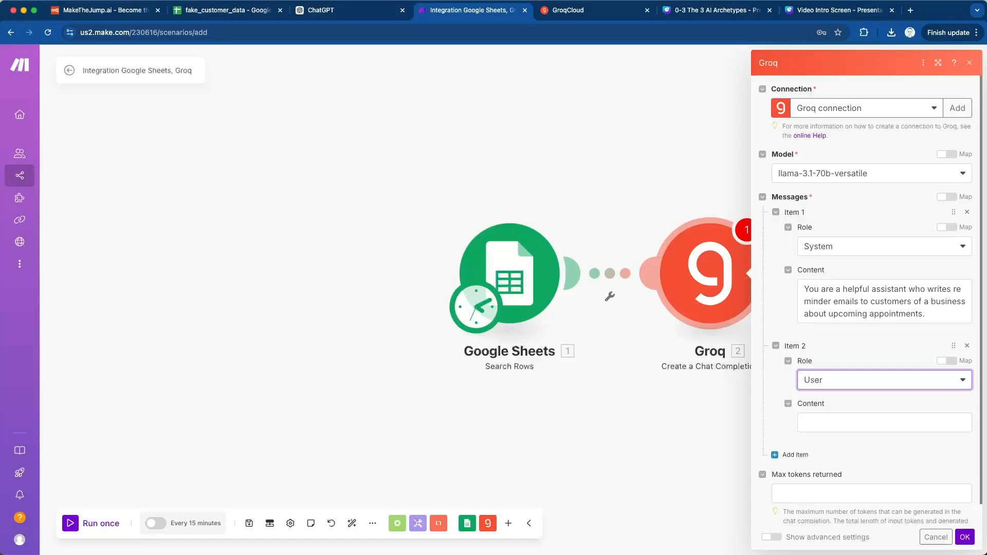
left_click(349, 10)
scroll(507, 280, "down", 6)
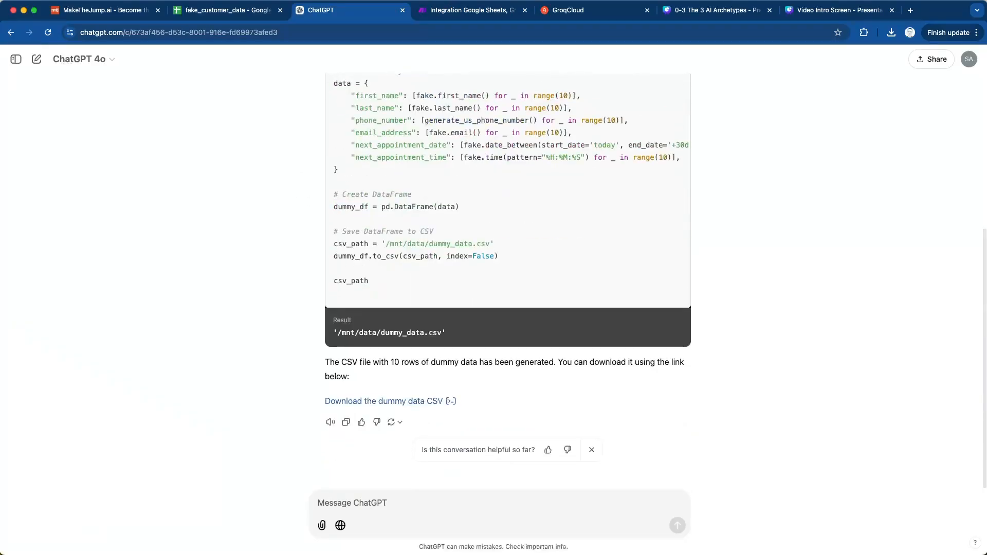
left_click(568, 10)
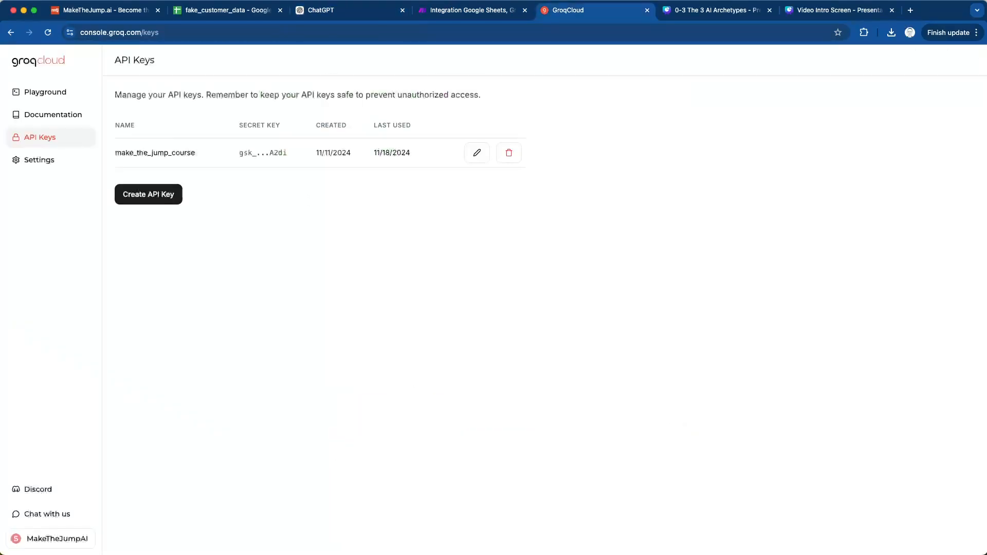
left_click(472, 9)
- Begin the user message's content with "Write a summary email to the following customer"
left_click(884, 423)
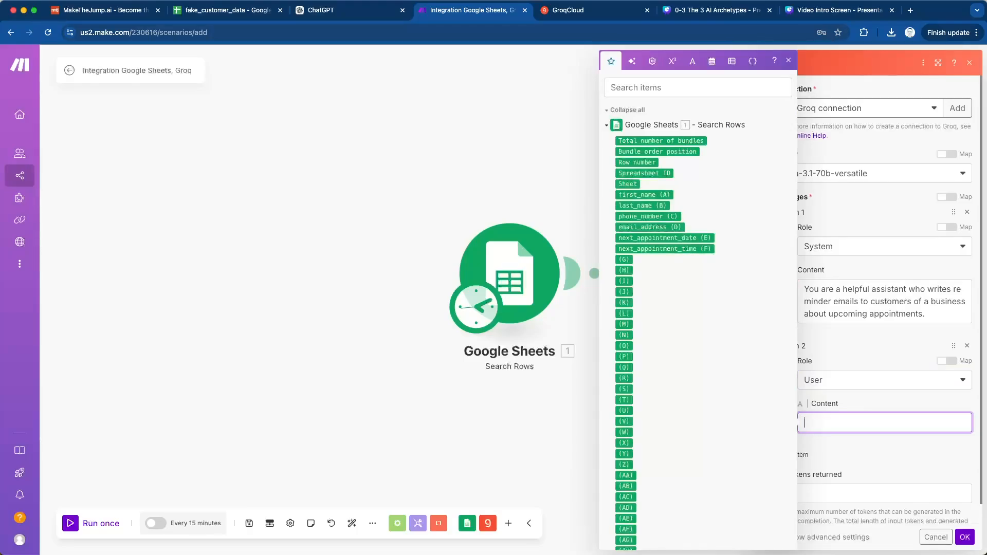
type("Write a summary email to th")
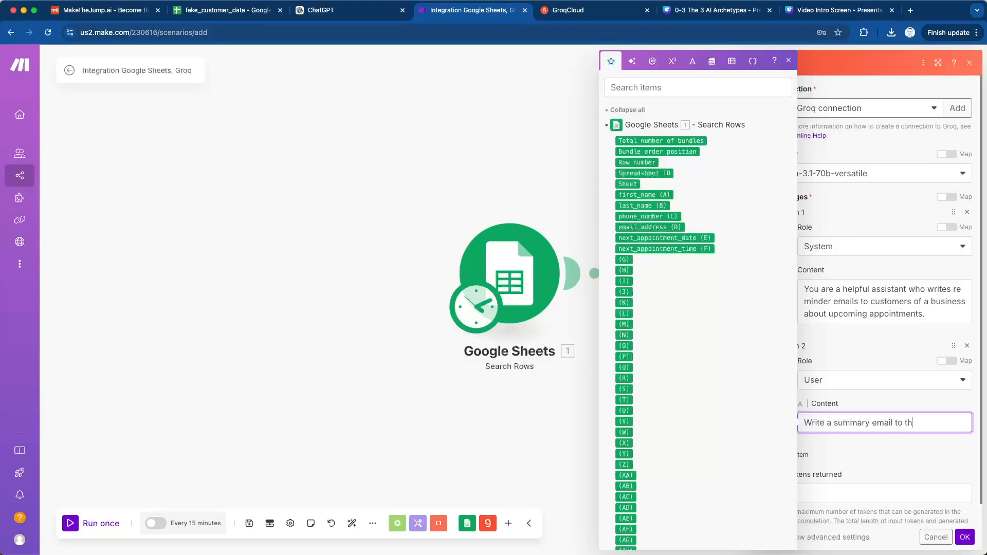
type("e following customer")
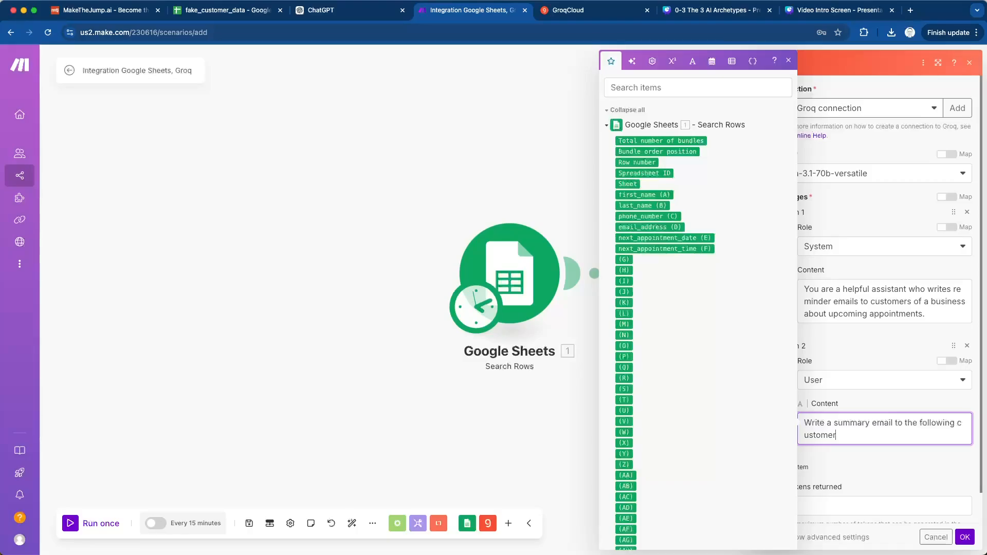
- Replace the word "summary" with "friendly" in the user message
double_click(851, 424)
key("BackSpace")
type("n")
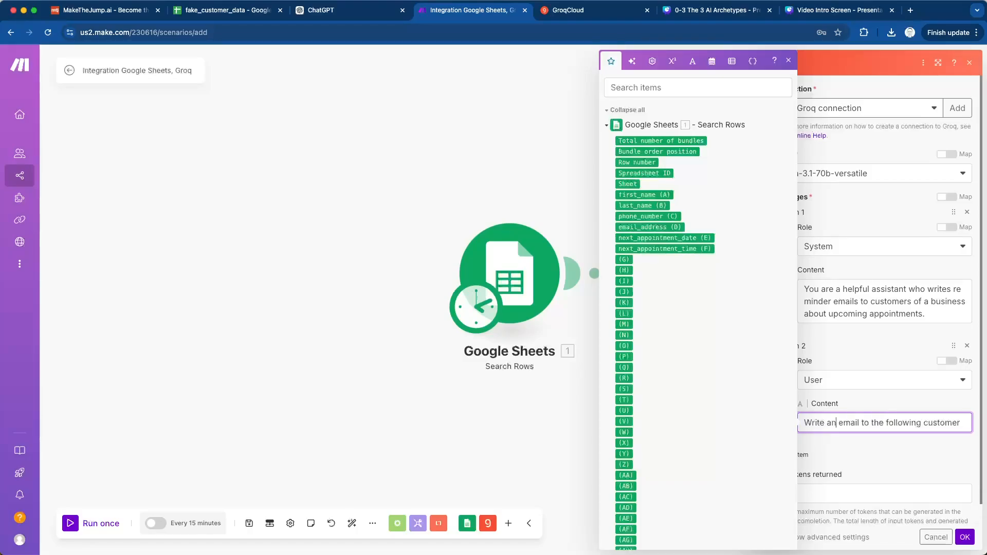
key("BackSpace")
type("friendly")
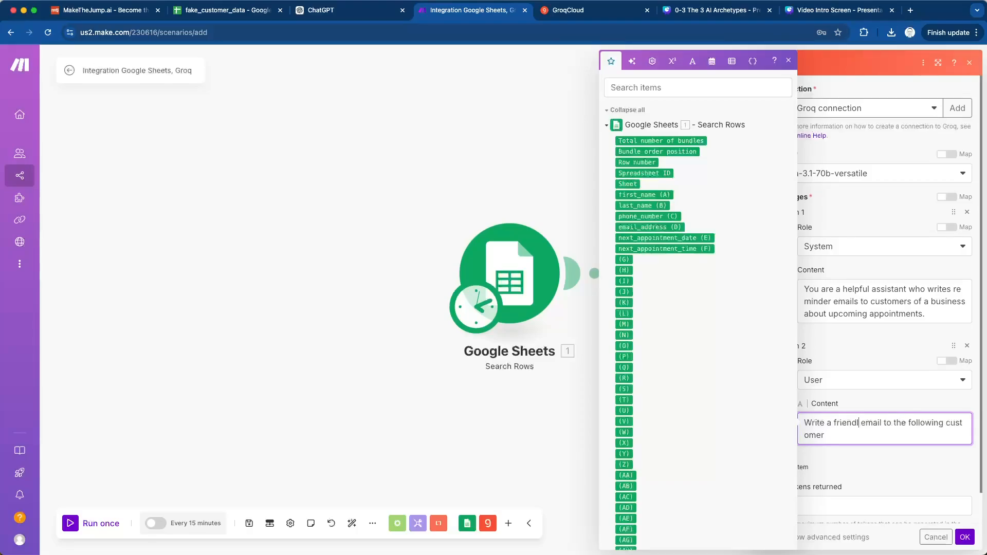
left_click(827, 435)
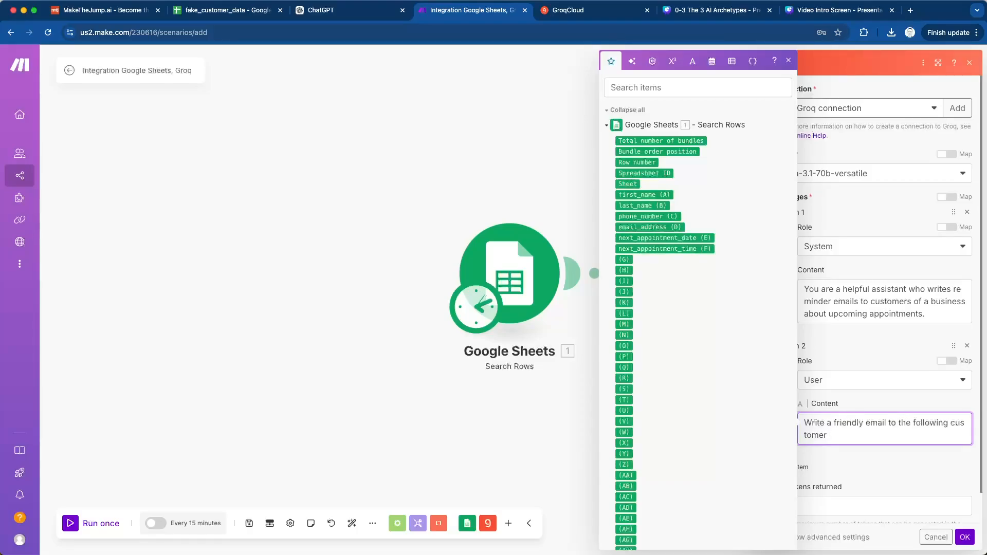
- Continue the user message's first sentence with "reminding them about their upcoming appointment."
type("reminding them about their upcom")
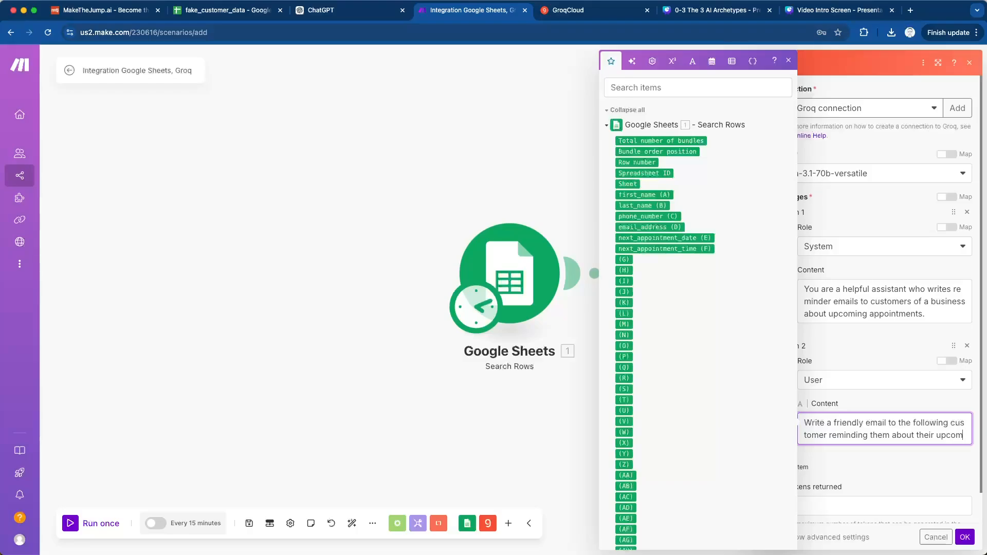
type("ing apoin")
key("BackSpace")
key("BackSpace")
key("BackSpace")
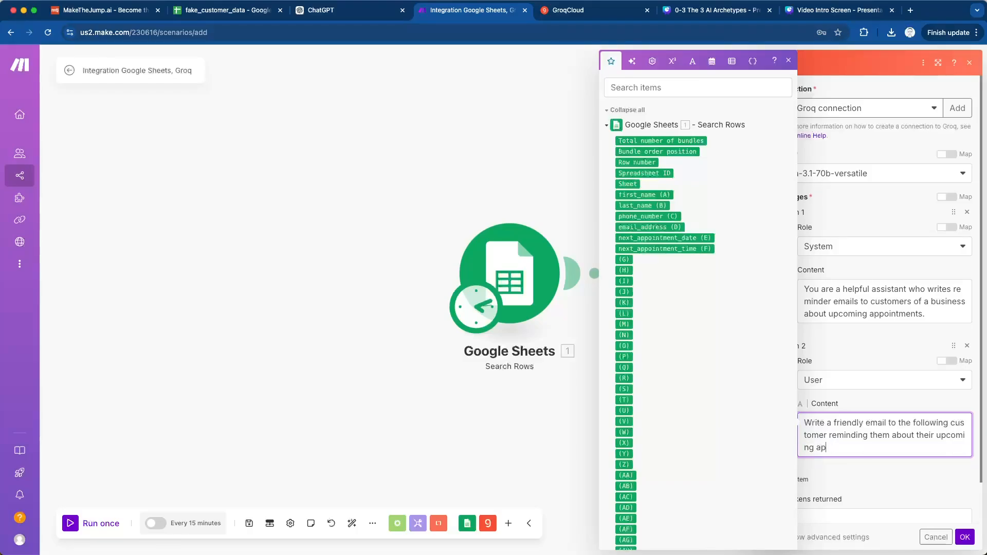
type("pointment. Keep it light and funny.")
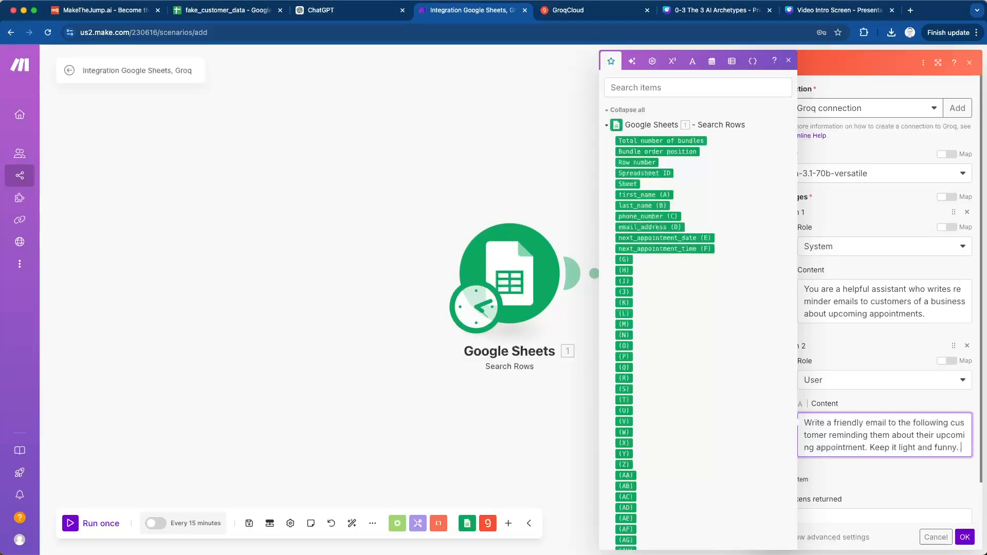
type(" Use a T")
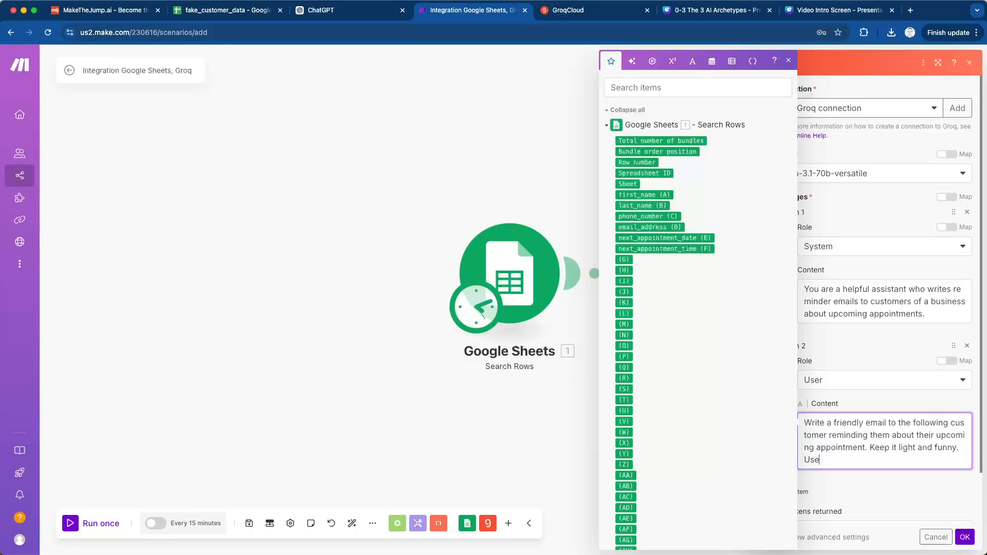
- Append the tone instructions "Keep it light and funny. Include a joke." to the user message
key("BackSpace")
key("BackSpace")
key("BackSpace")
key("BackSpace")
key("BackSpace")
key("BackSpace")
key("BackSpace")
type("Include a T")
key("BackSpace")
type("jooke")
key("BackSpace")
key("BackSpace")
key("BackSpace")
type("ke.")
scroll(889, 308, "down", 1)
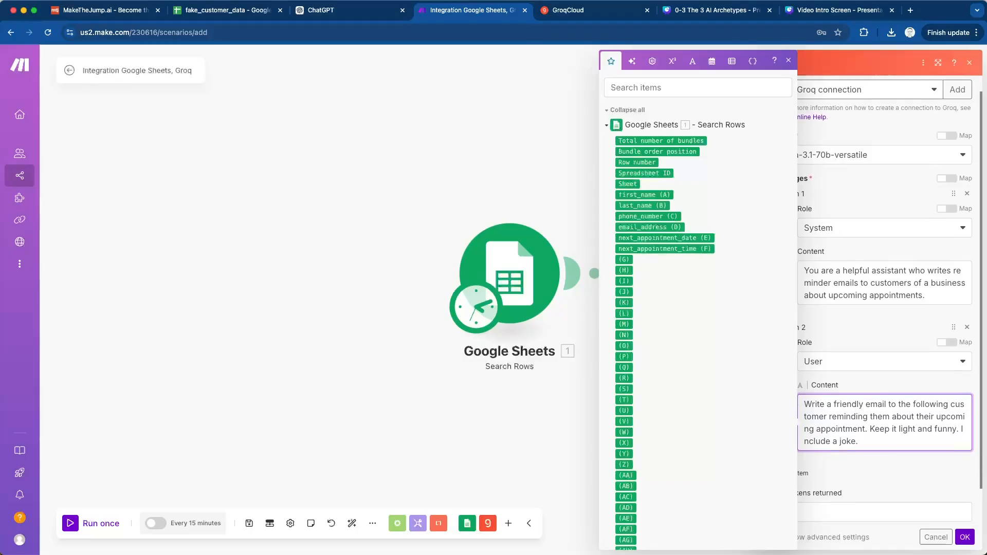
- Add a "First Name:" line below a blank line in the user message and map it to first_name (A)
key("Return")
key("Return")
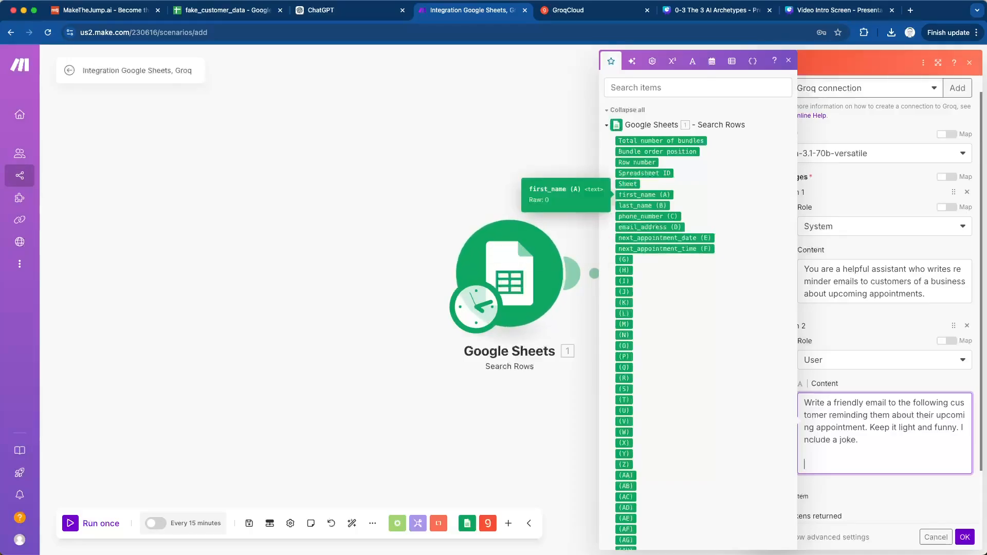
type("First na")
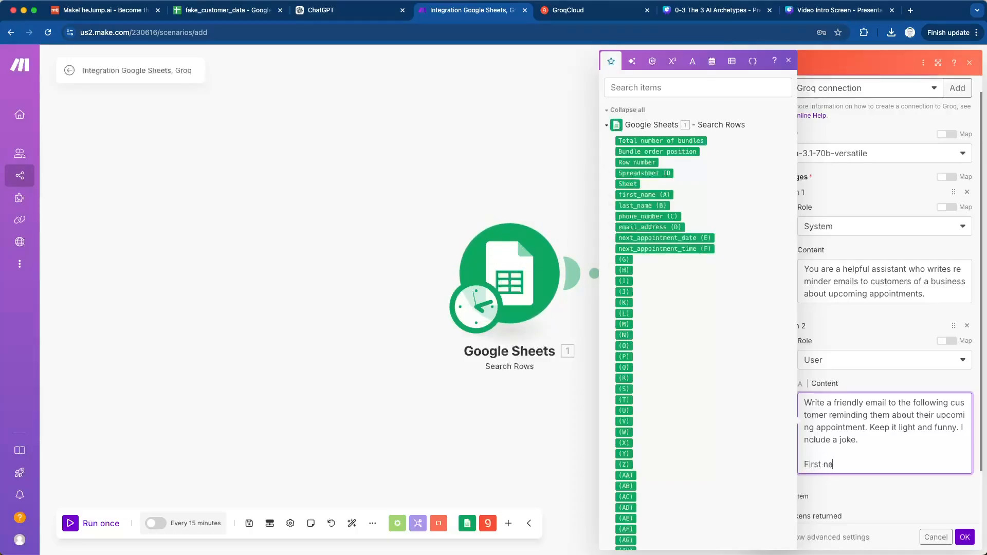
type("me")
key("BackSpace")
key("BackSpace")
key("BackSpace")
key("BackSpace")
type("Name:")
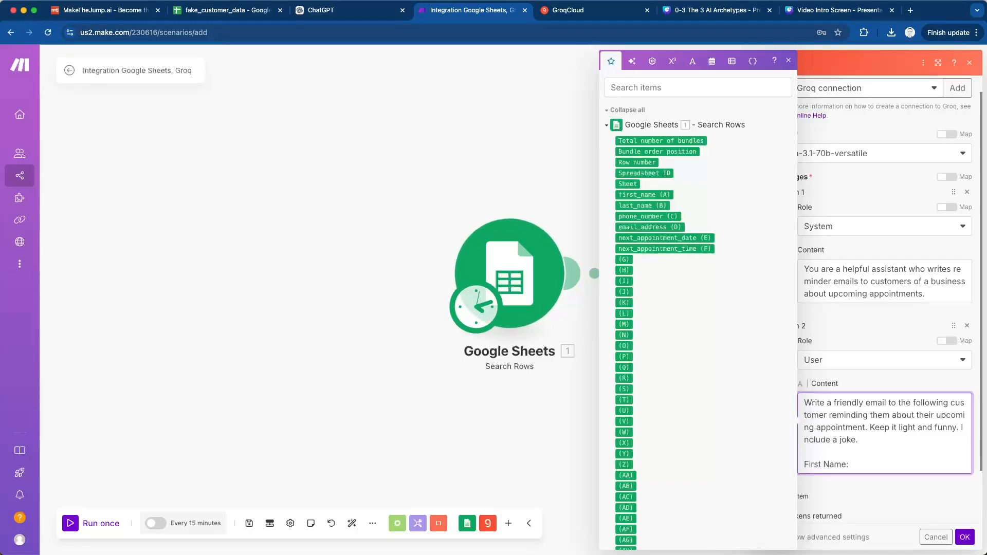
left_click_drag(644, 195, 886, 465)
- Add a "Last Name:" line to the user message, mapped to last_name (B) from Google Sheets
key("Return")
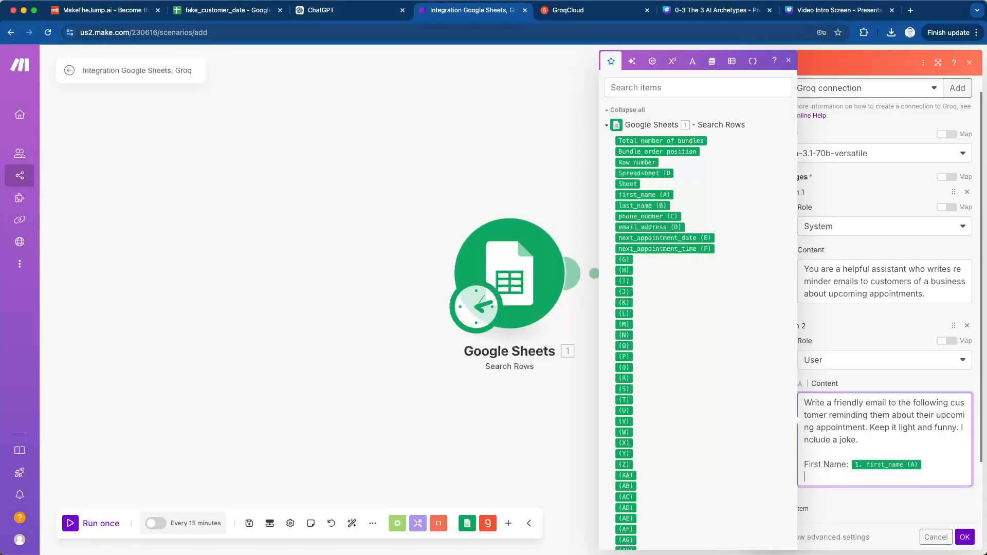
left_click_drag(643, 205, 872, 477)
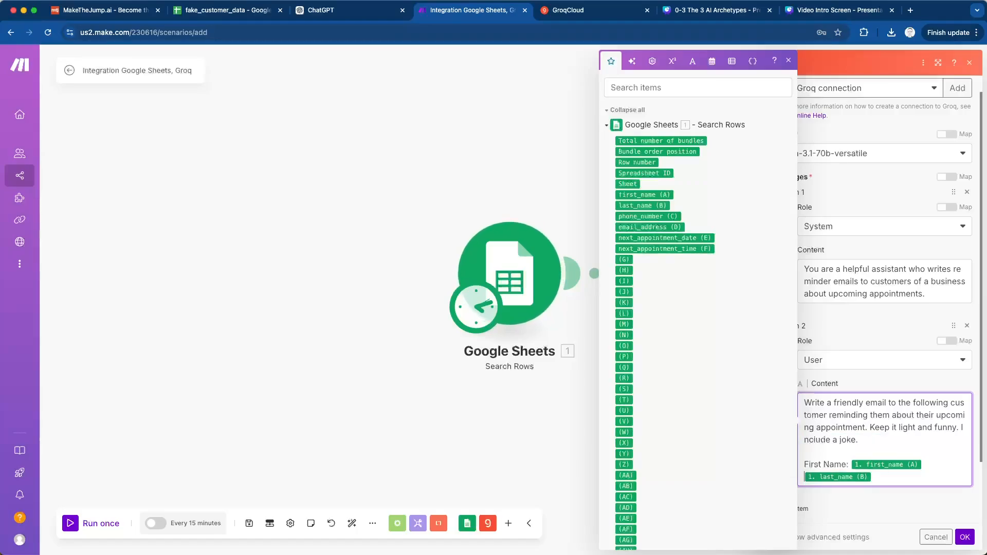
type("L")
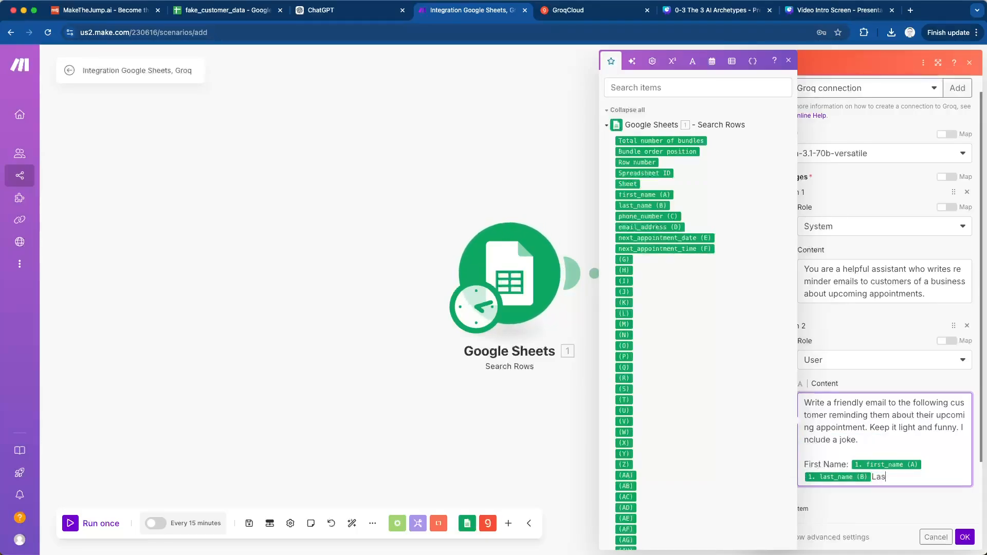
key("BackSpace")
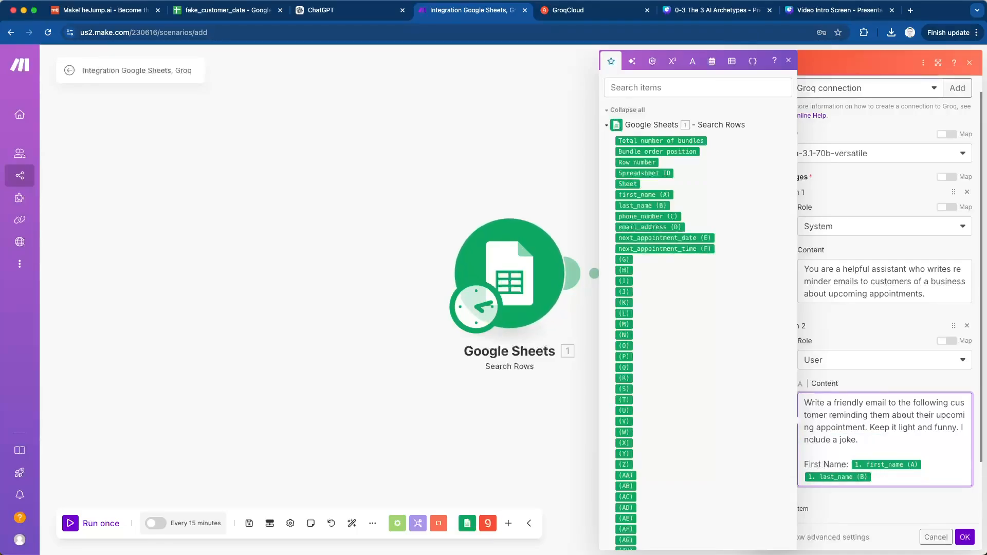
type("Last Name:")
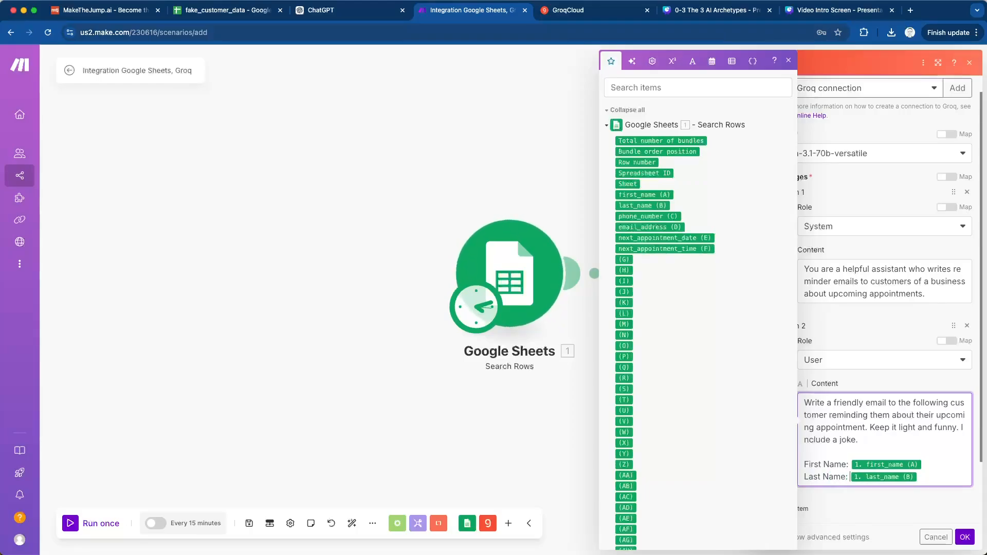
- Add a "Next appointment:" line to the user message, mapped to next_appointment_date (E) and next_appointment_time (F)
key("Return")
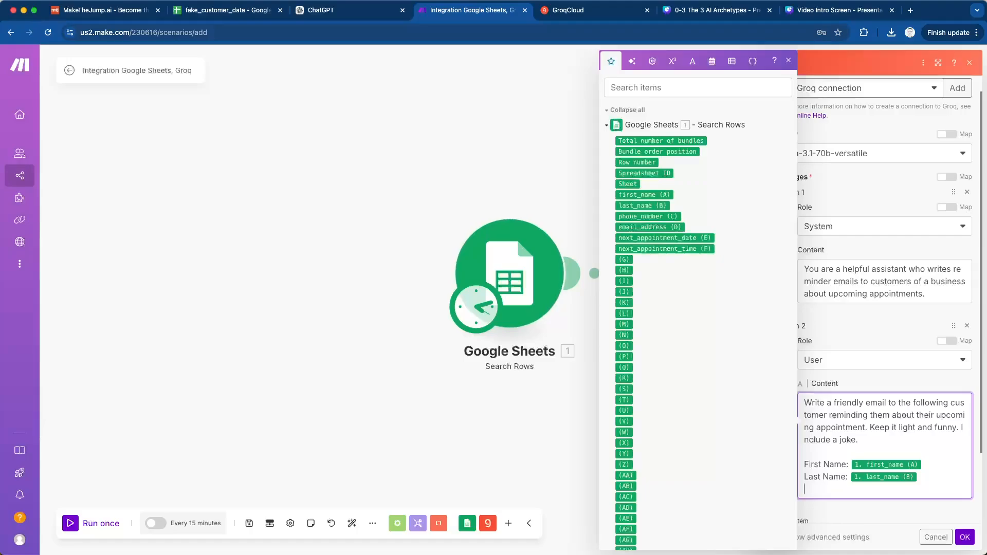
type("Next")
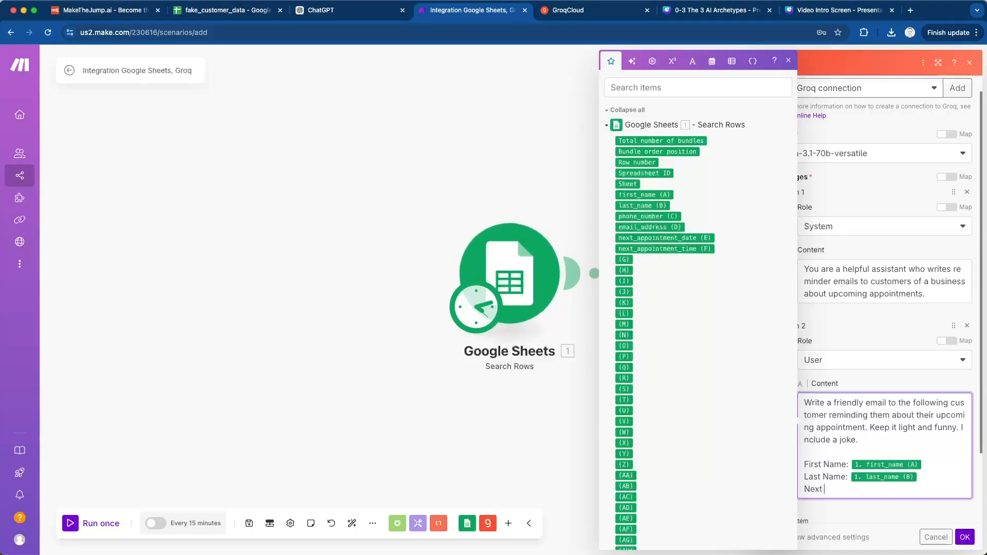
type(" appointment:")
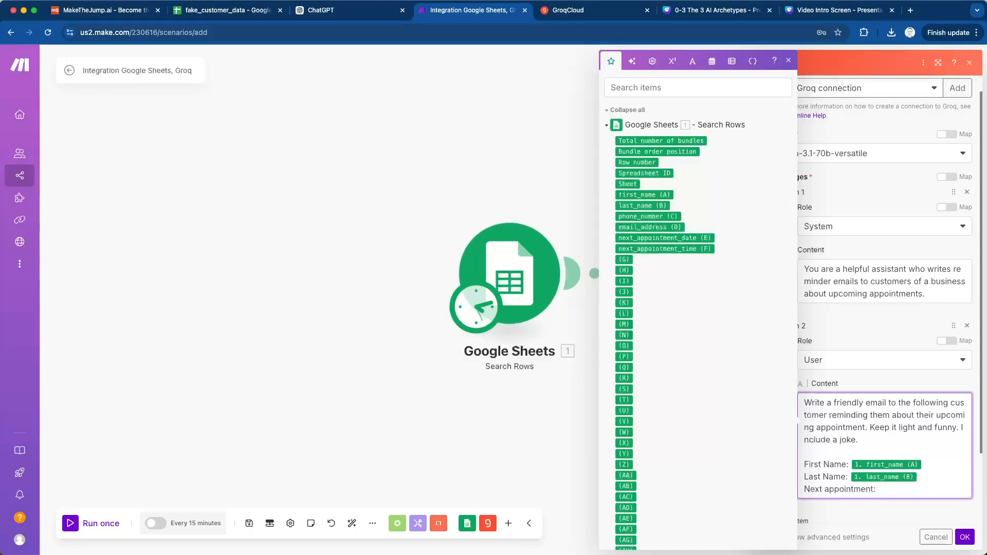
left_click_drag(665, 238, 930, 491)
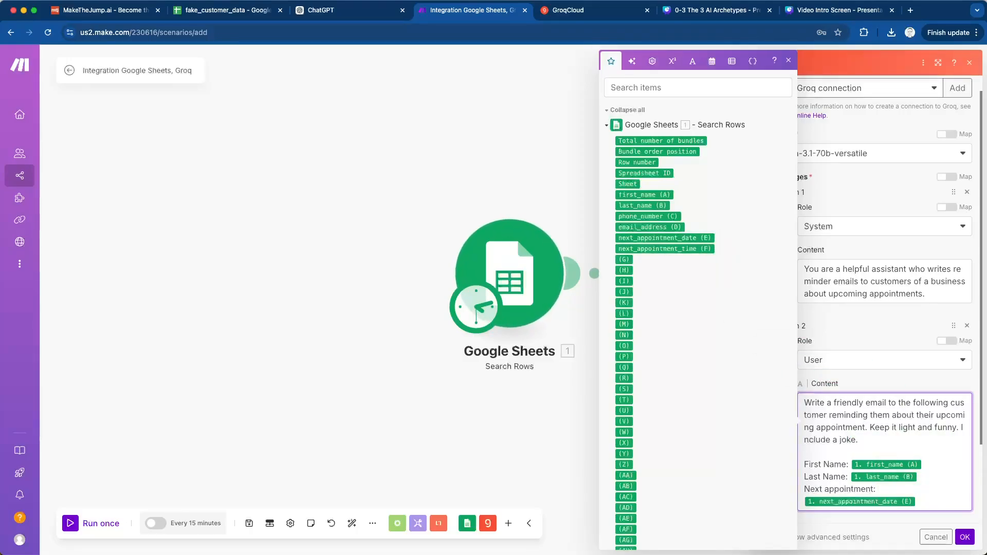
left_click_drag(665, 249, 917, 501)
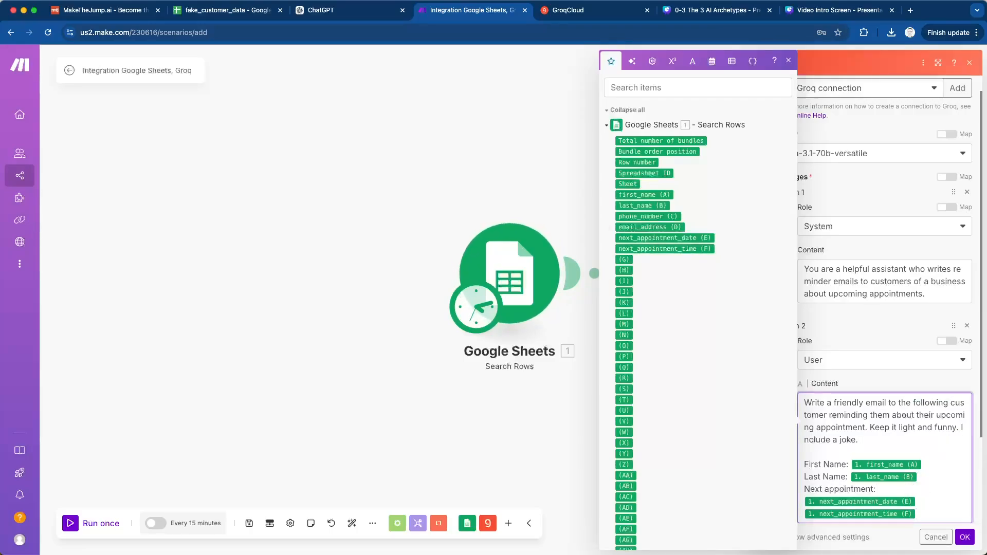
- Review the completed user message in the Groq module and save the module's settings
scroll(941, 221, "down", 3)
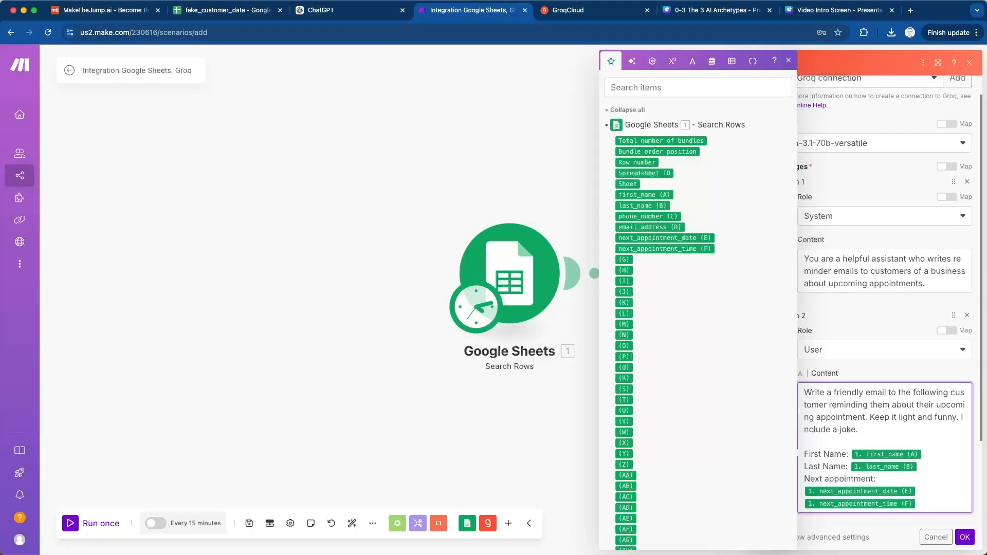
left_click(900, 434)
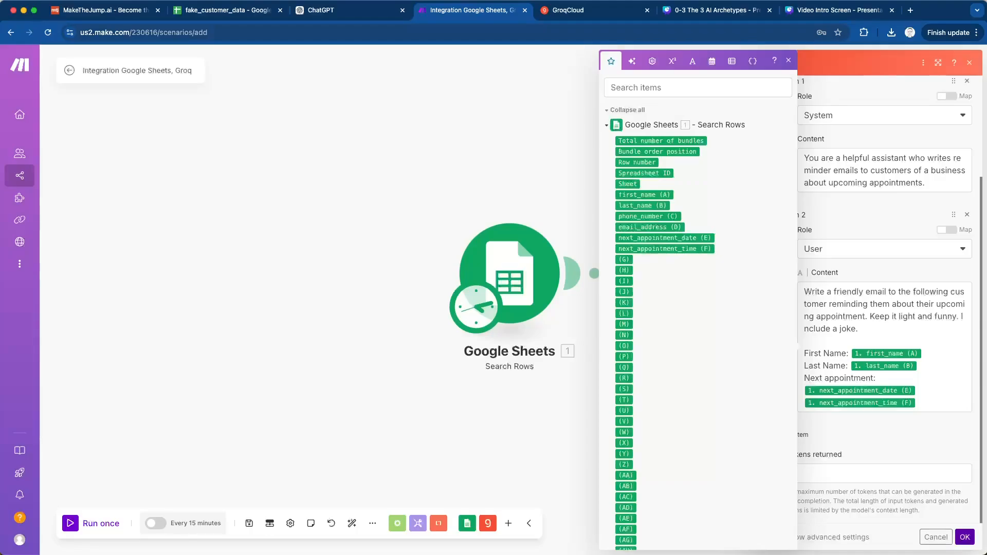
left_click(964, 537)
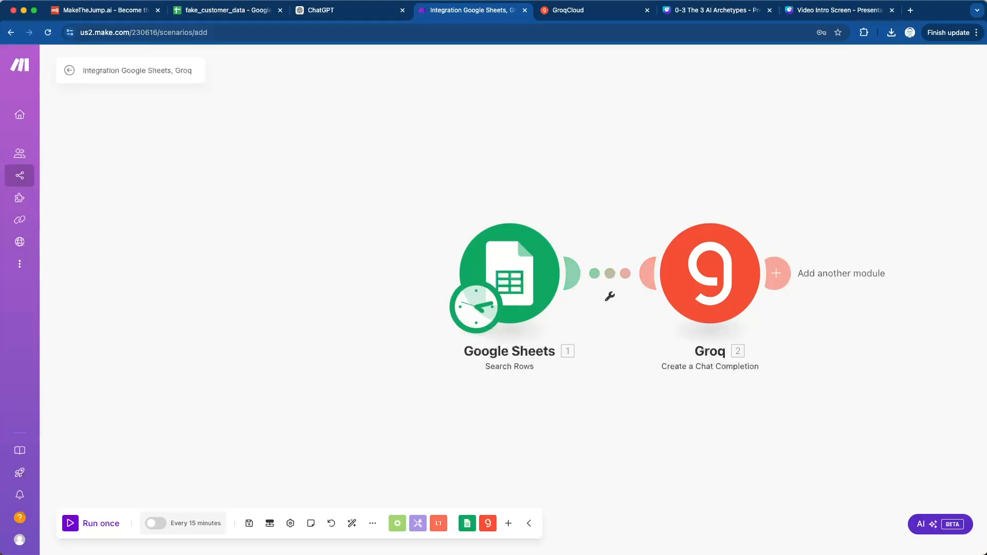
- Run the Google Sheets to Groq scenario once
left_click(609, 296)
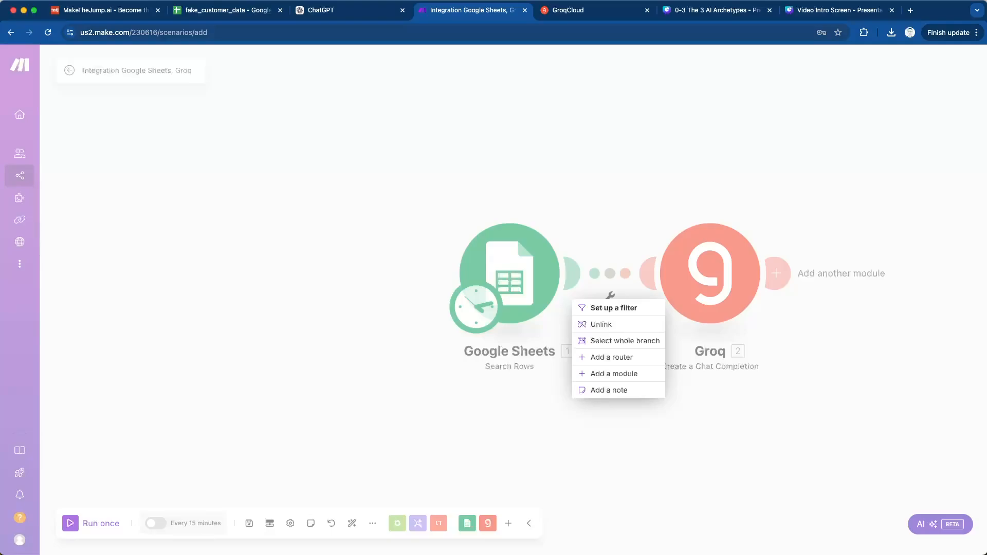
key("Escape")
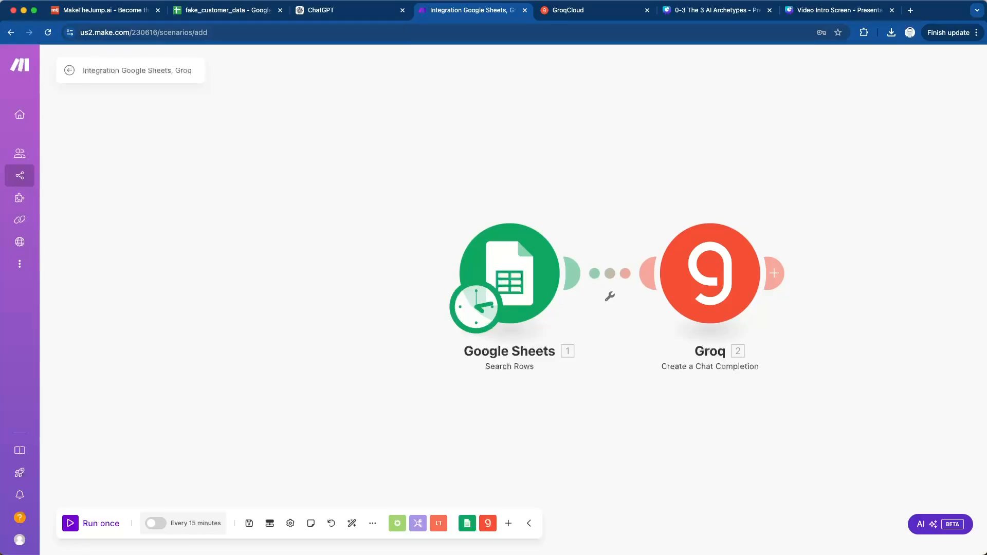
left_click(91, 524)
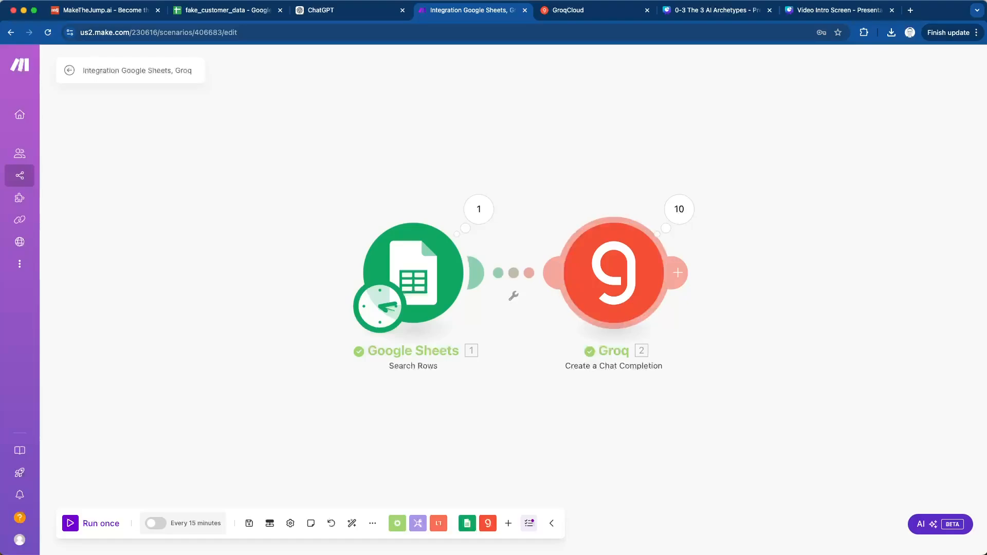
- Examine the Groq module's output for Operation 1, expanding choices down to the message content to read the generated email
left_click(679, 210)
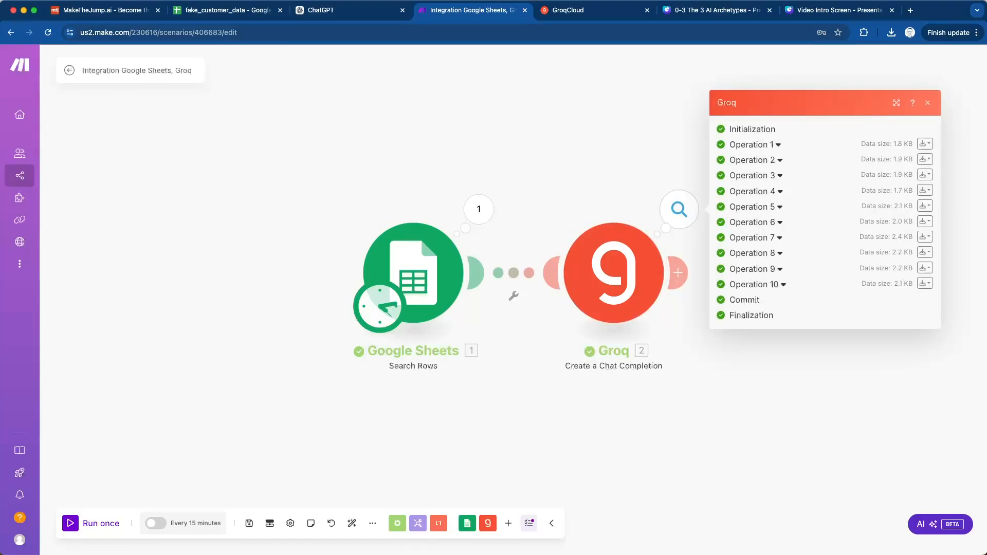
left_click(777, 145)
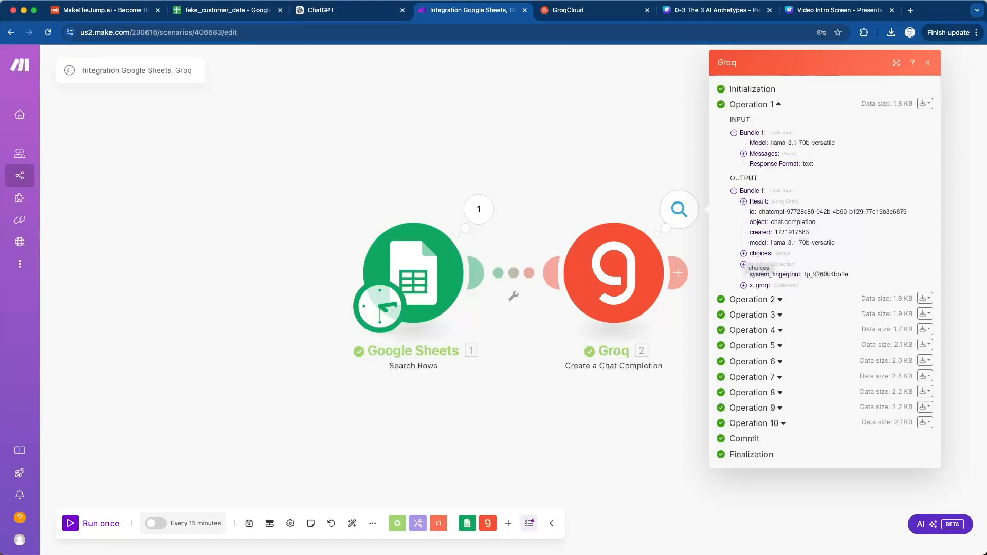
left_click(743, 254)
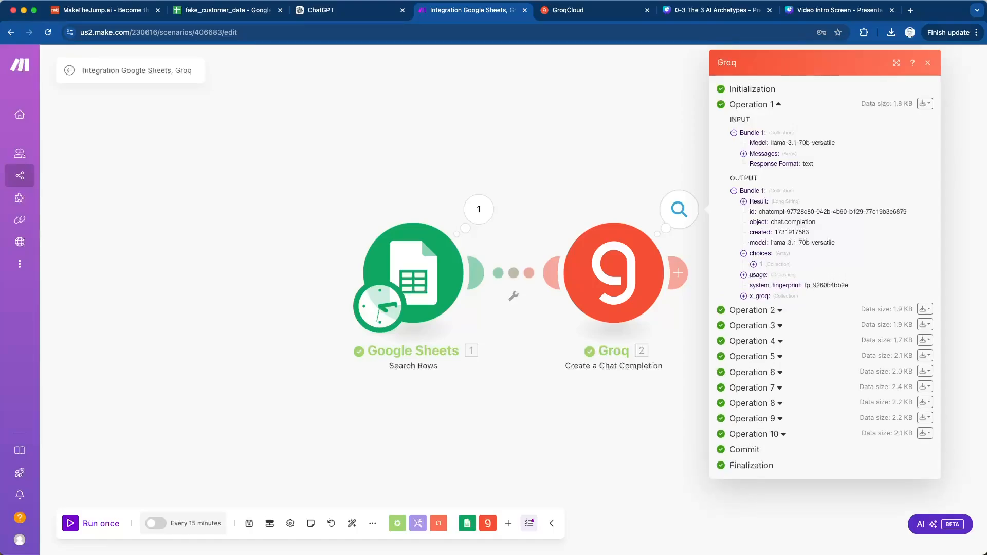
left_click(753, 265)
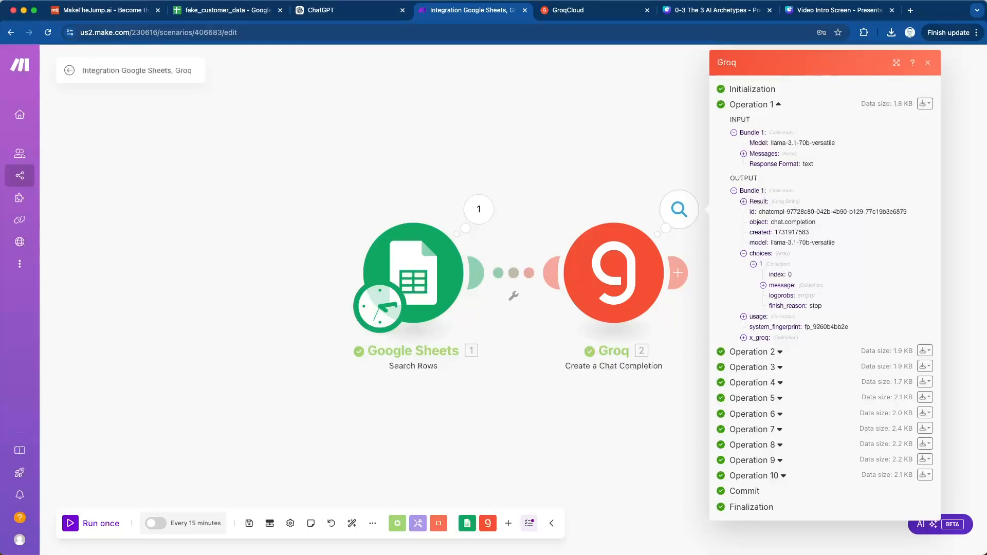
left_click(764, 286)
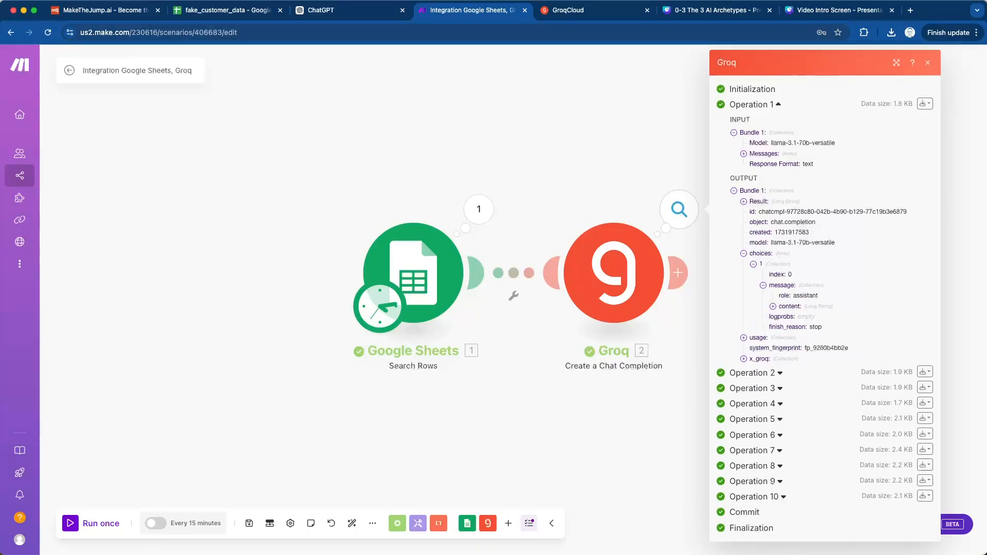
left_click(773, 307)
scroll(777, 309, "down", 1)
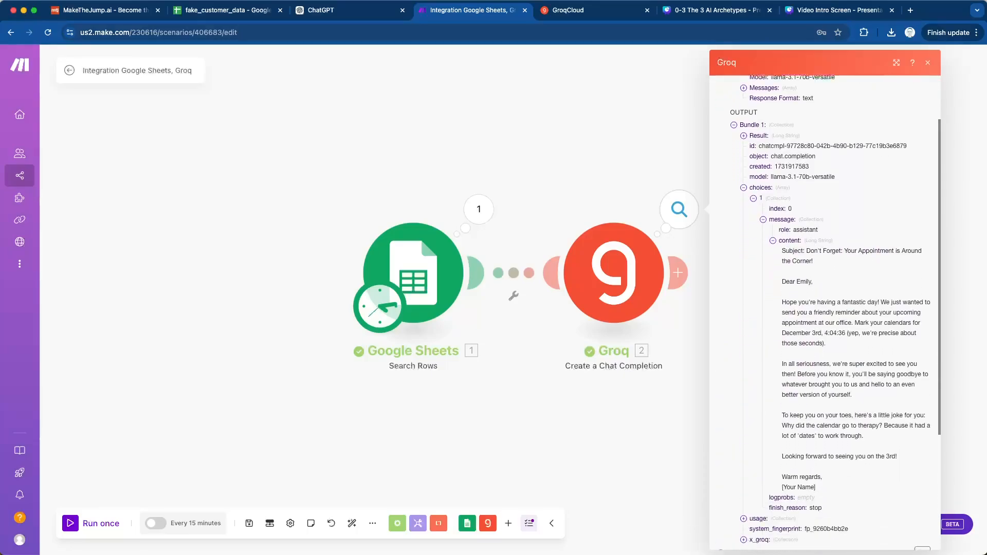
scroll(823, 309, "down", 1)
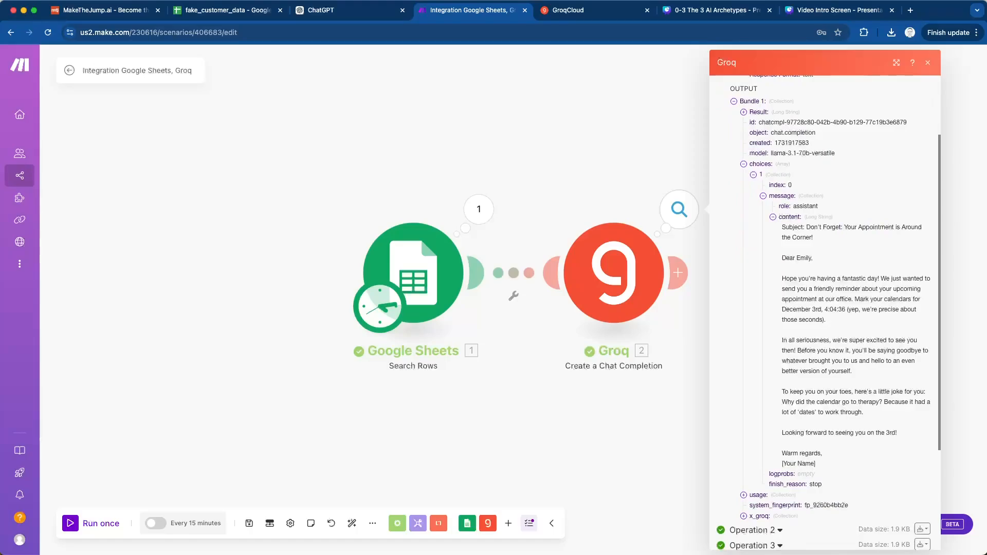
- Check the first customer's appointment date and time in the fake_customer_data sheet, and return to the Make scenario
left_click(226, 10)
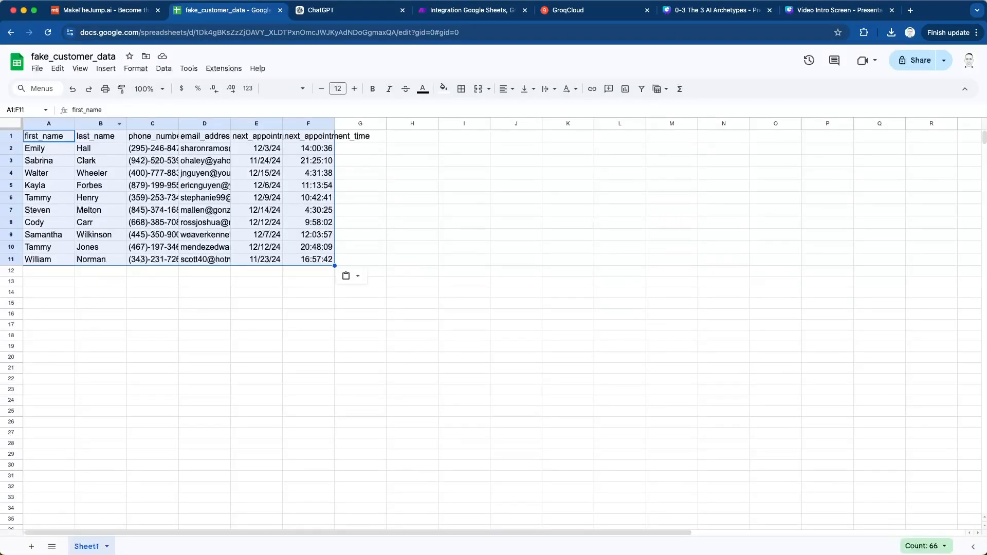
left_click(586, 10)
left_click(472, 10)
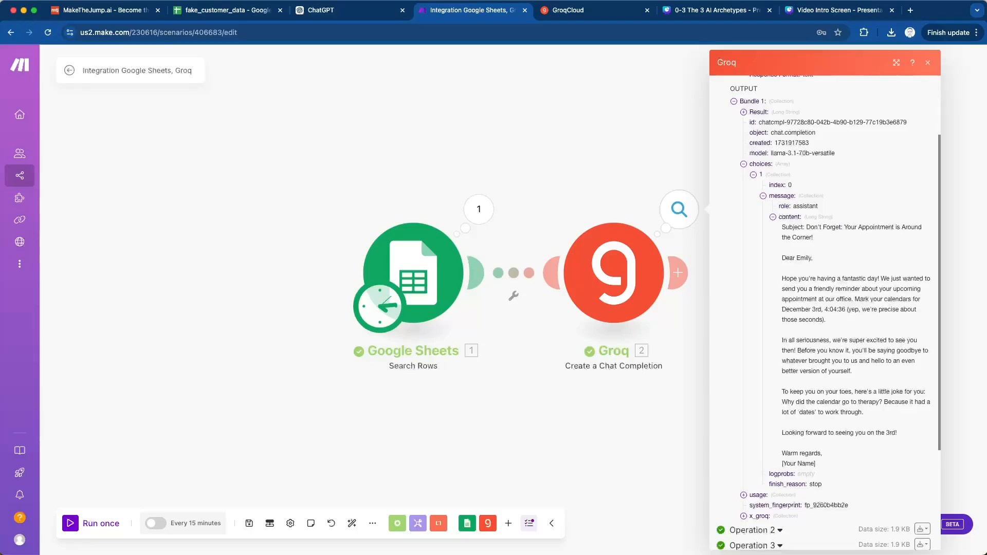
- Reread the generated email's appointment time and sign-off in the Operation 1 output, and close the Groq results
scroll(823, 312, "down", 3)
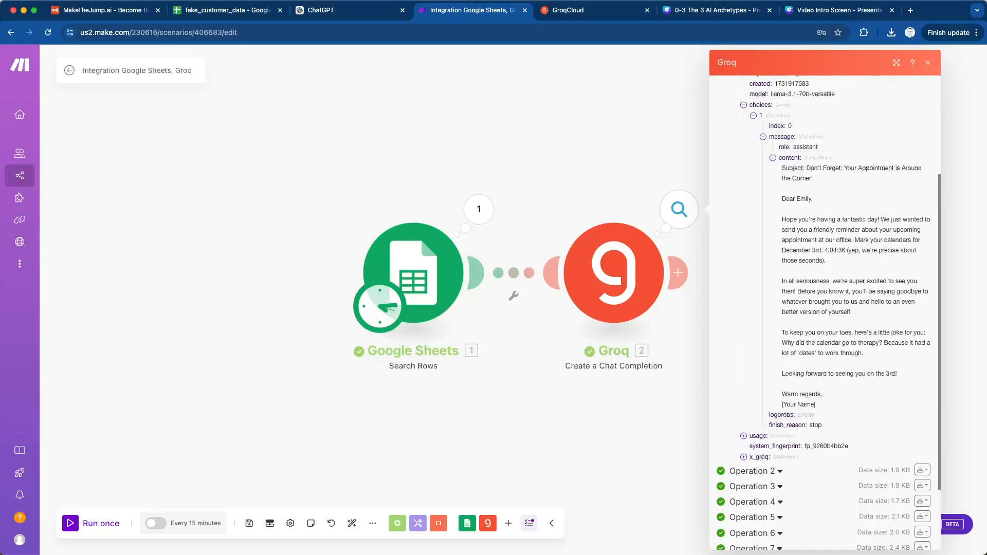
scroll(825, 308, "down", 1)
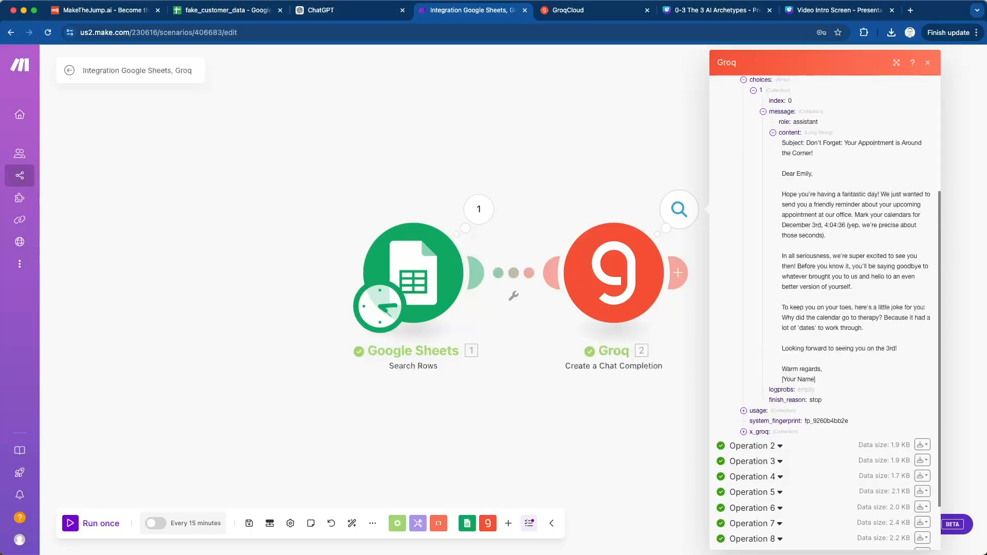
scroll(825, 308, "down", 3)
scroll(825, 309, "up", 10)
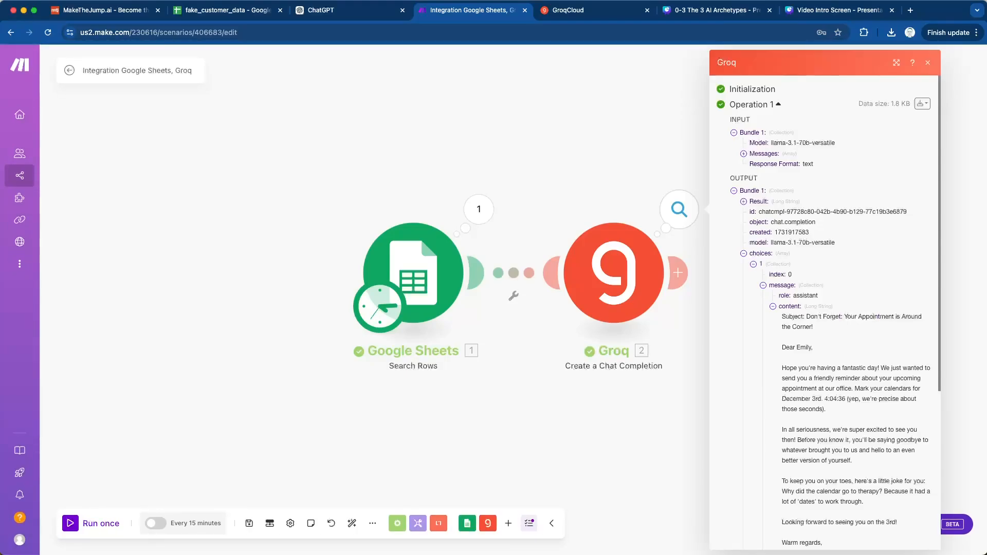
scroll(826, 308, "down", 4)
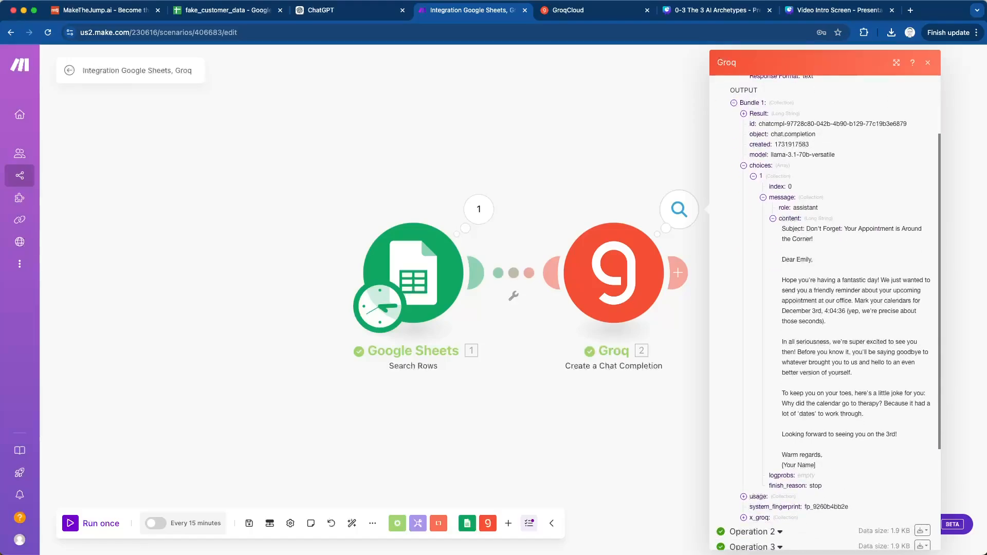
left_click(927, 63)
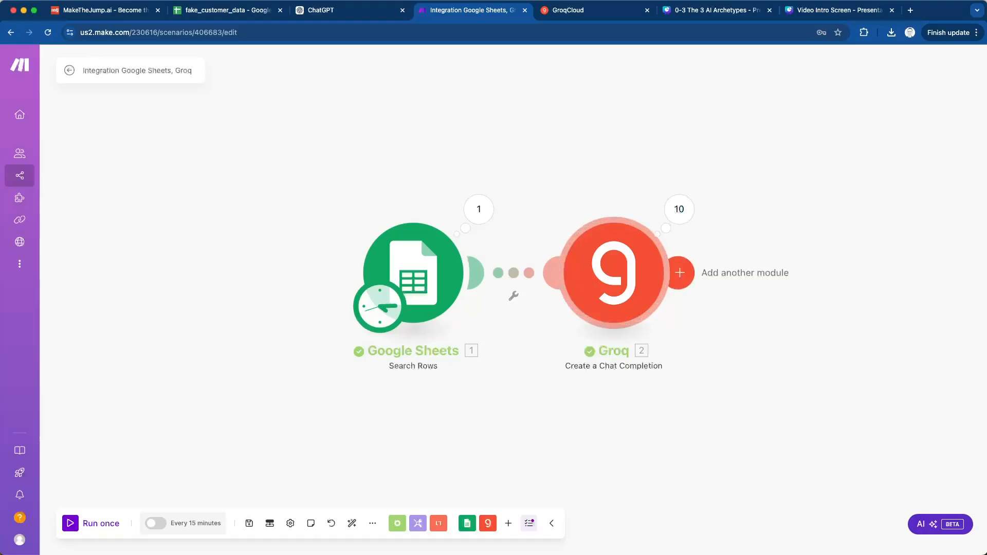
- Append a sentence after "Include a joke." in the Groq user message: "The email is sent from" followed by the sender's first name
left_click(614, 273)
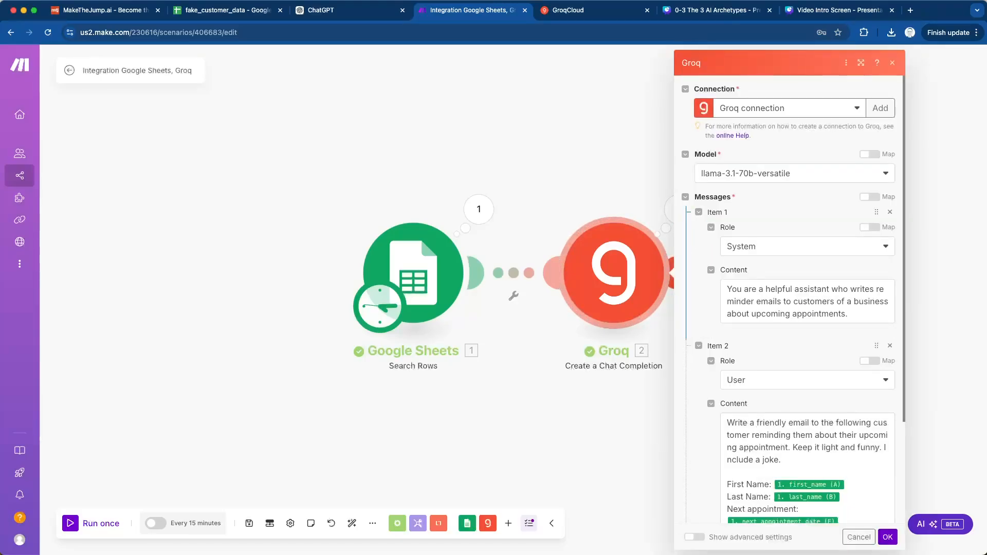
scroll(789, 309, "down", 2)
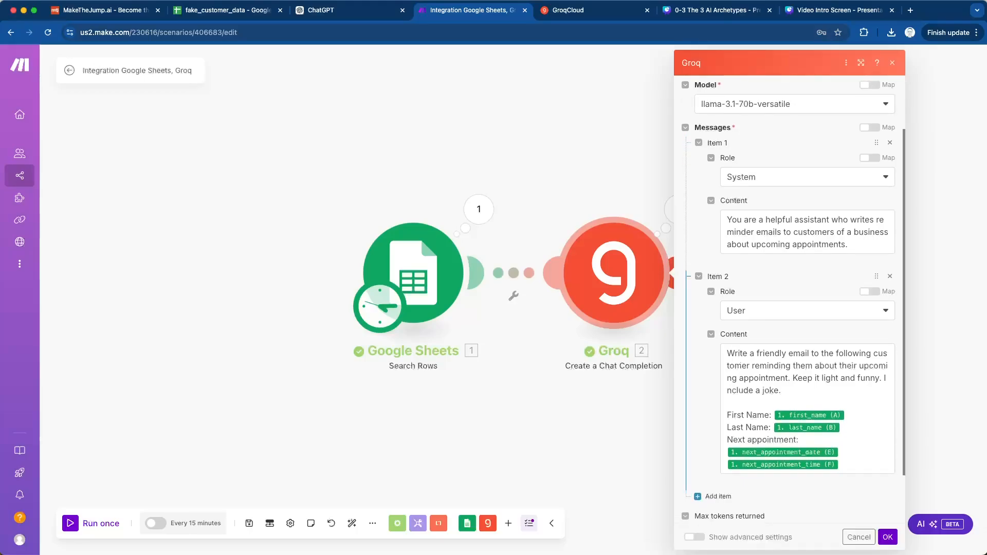
left_click(781, 391)
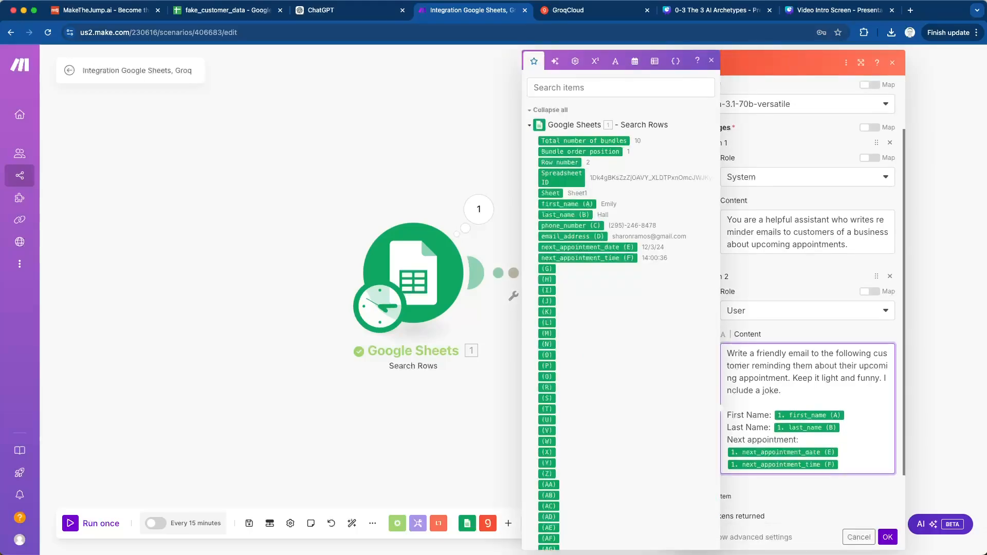
type("The email is sent from Sam.")
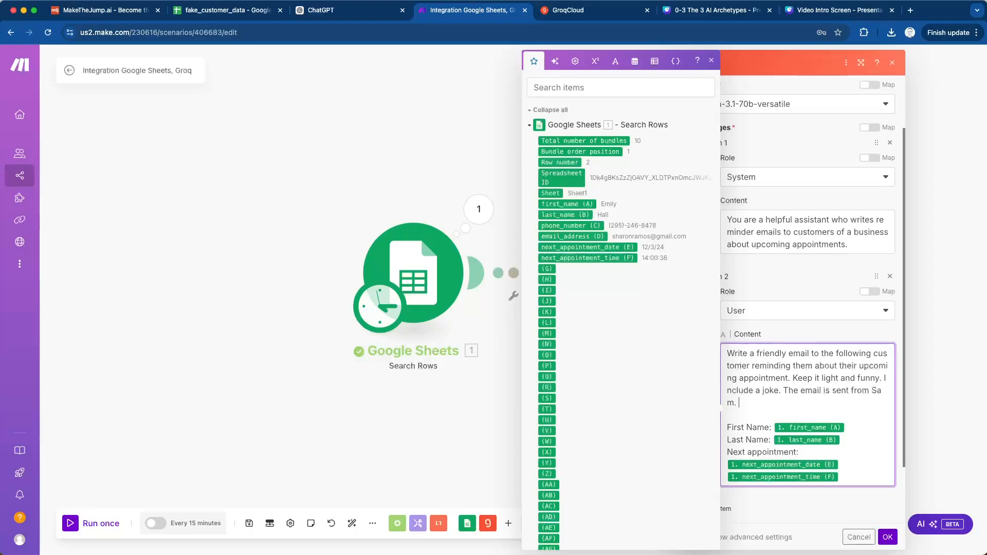
- Insert "(show only time to the minute, ignore seconds)" after "upcoming appointment" in the user message and save the Groq module
key("Up")
key("Up")
type("(")
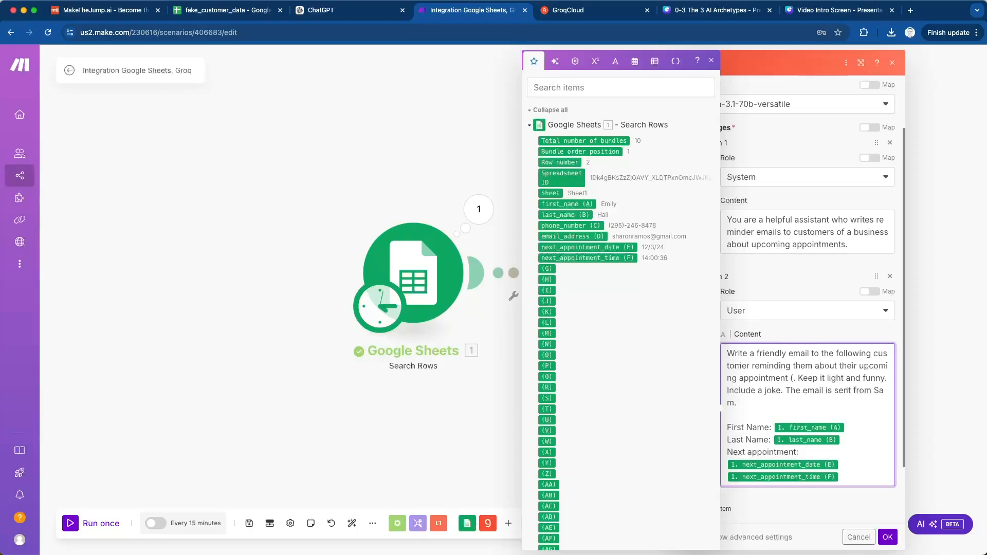
type("show only min")
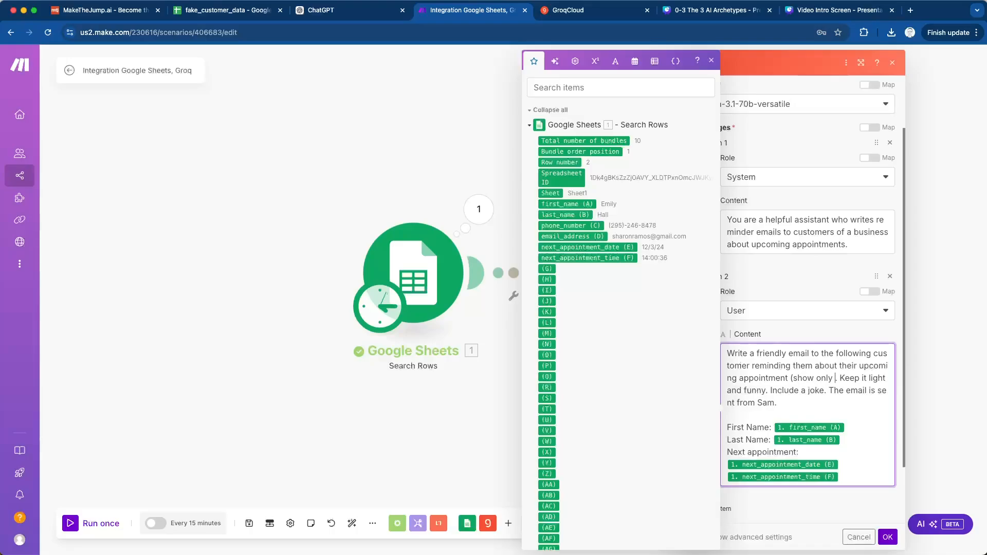
key("BackSpace")
key("BackSpace")
type("time to the")
type(" minute, ign")
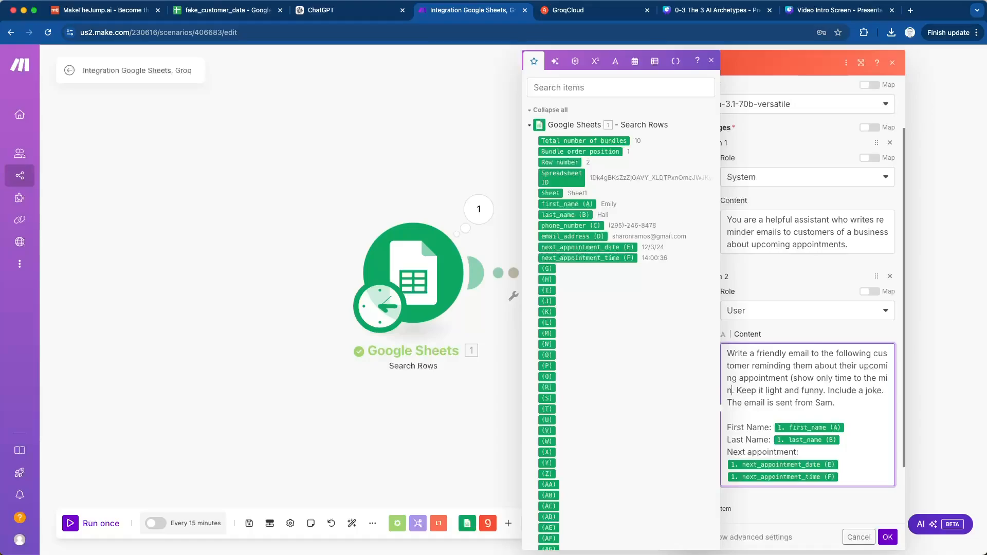
type("ore seconds")
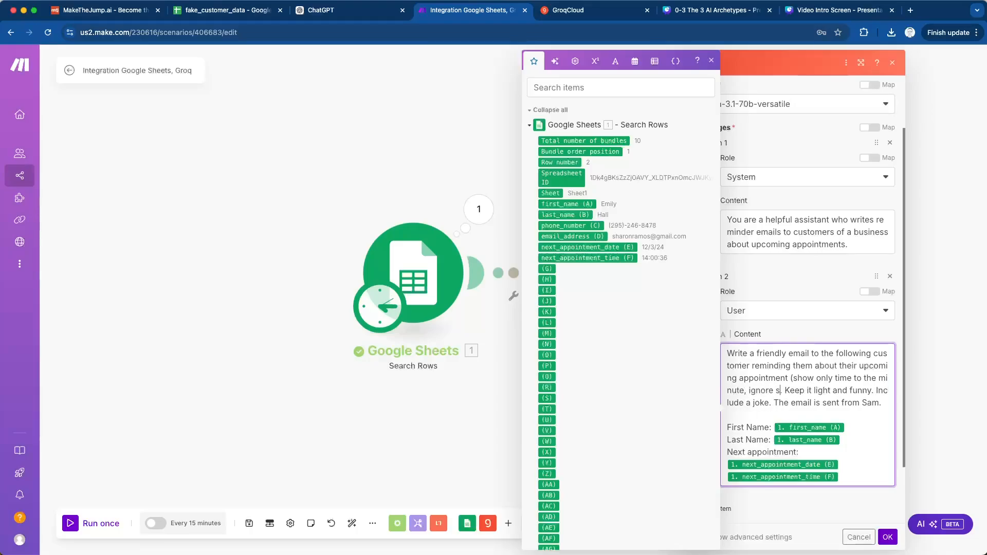
type(")")
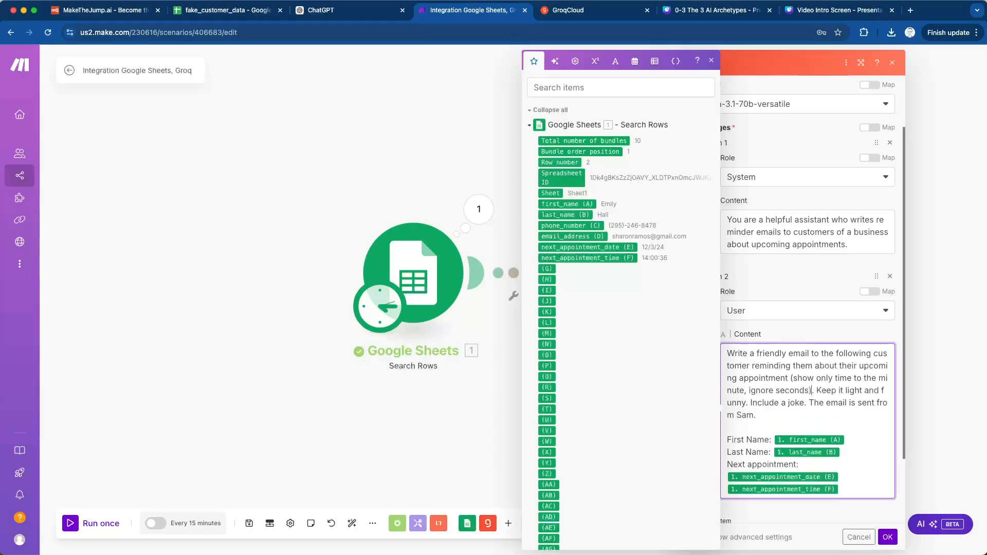
key("Escape")
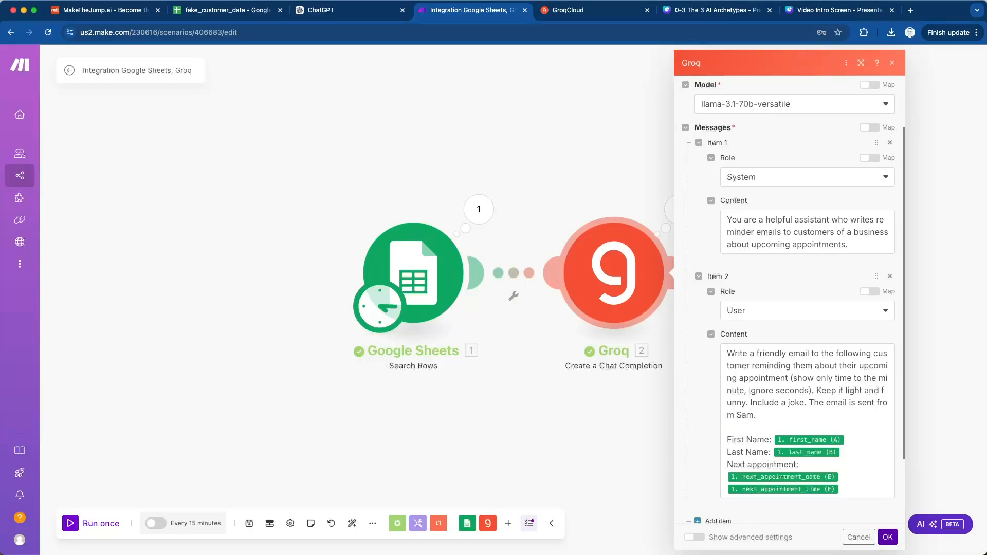
left_click(887, 537)
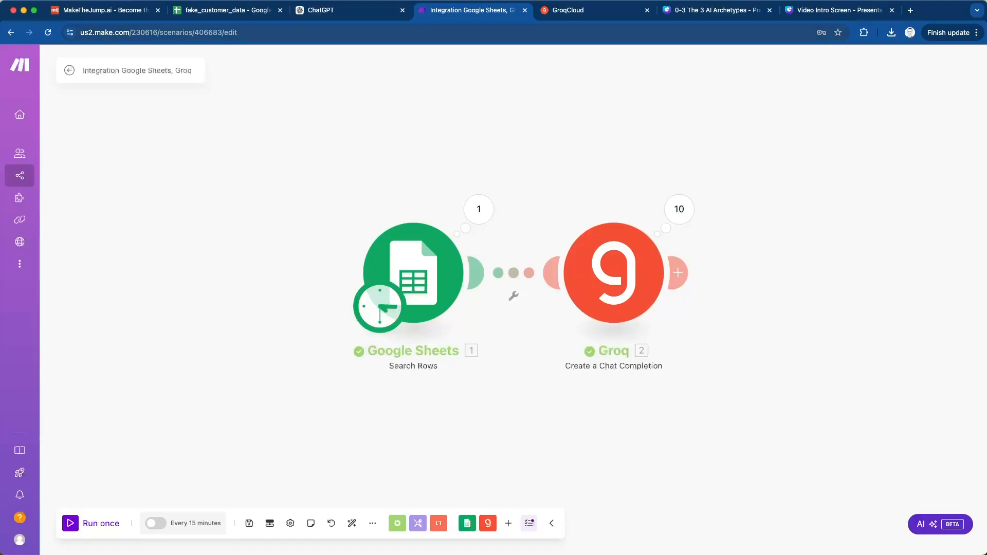
- Switch to the fake_customer_data sheet, placing its browser tab after the Make scenario, and enter the header "email_to_customer" in cell G1
left_click_drag(226, 10, 474, 10)
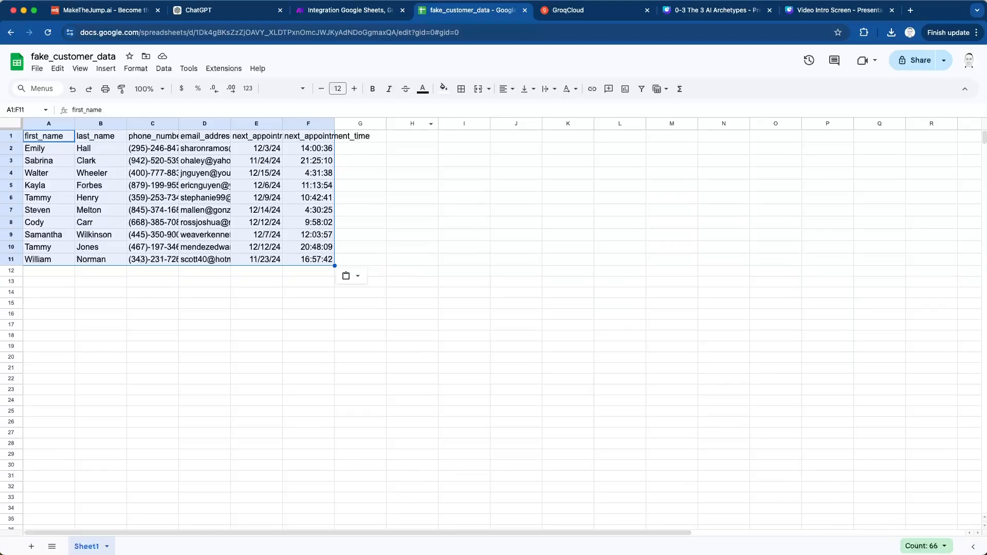
left_click(360, 186)
left_click(360, 137)
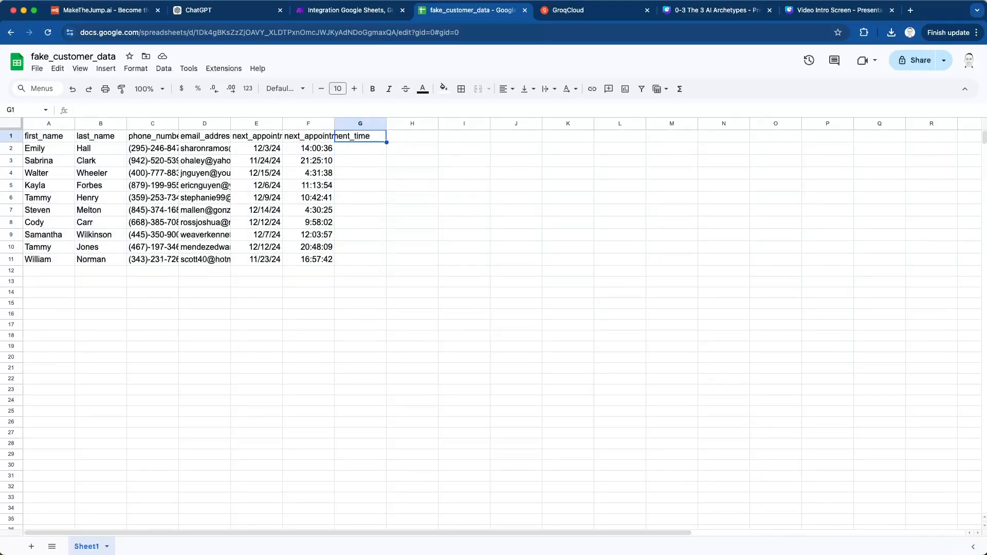
type("email_to_customer")
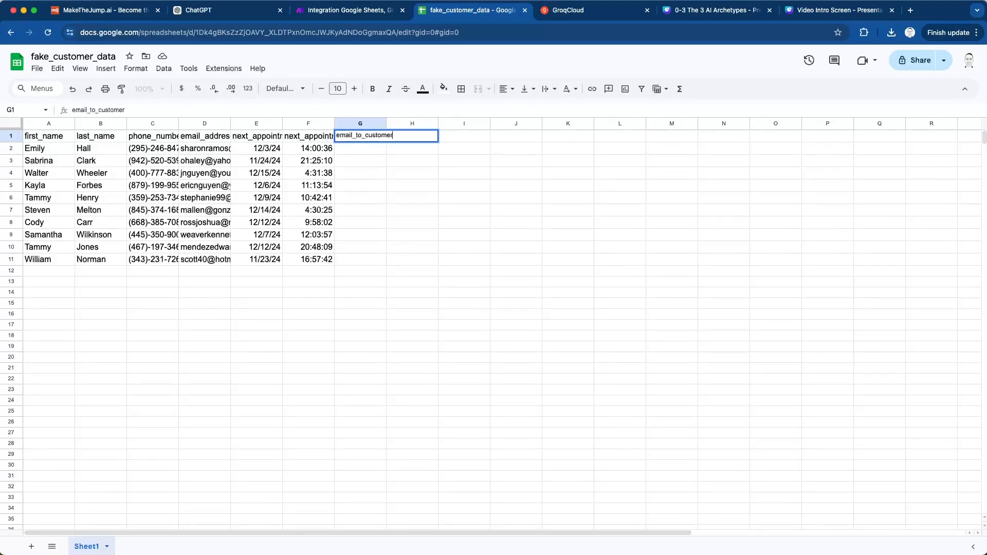
key("Return")
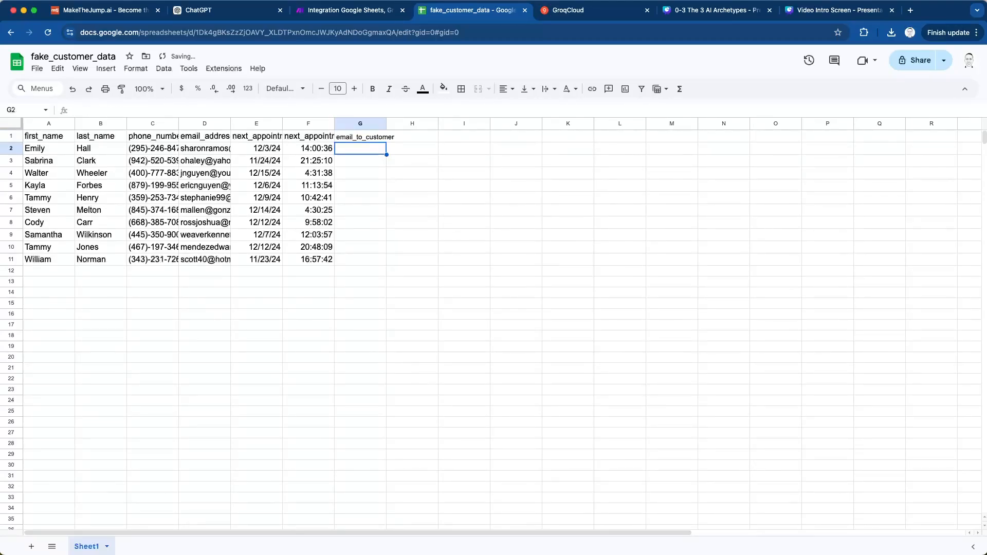
key("shift+Down")
key("shift+Down")
key("shift+Down")
key("shift+Down")
key("shift+Down")
key("shift+Down")
key("shift+Down")
key("shift+Down")
key("shift+Down")
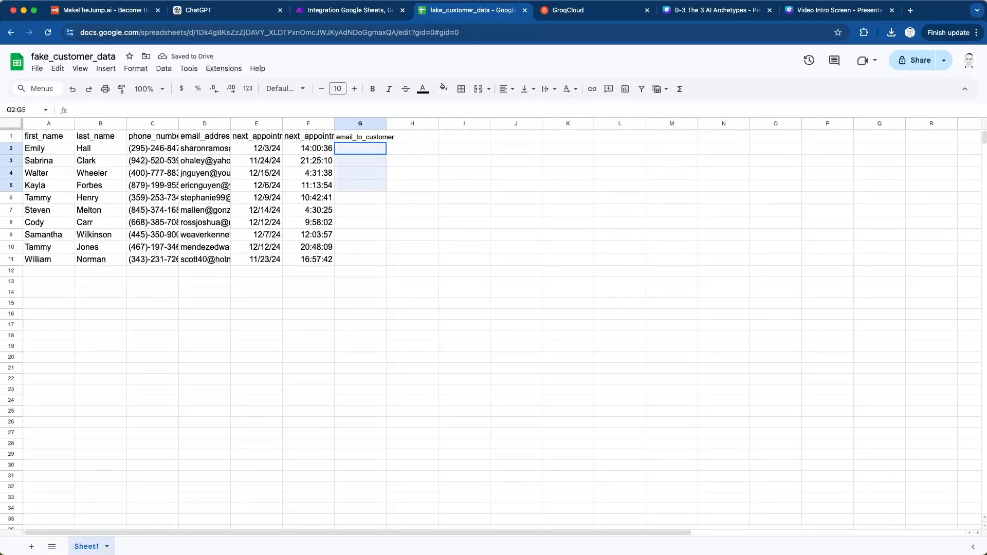
left_click(360, 259)
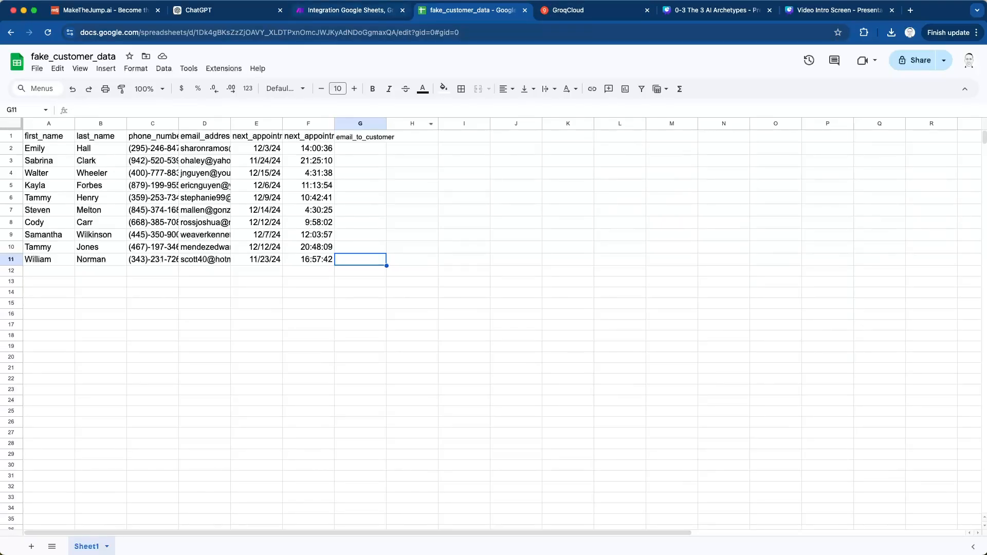
- Return to the Make scenario and add a Google Sheets "Update a Row" module after the Groq module
left_click(345, 10)
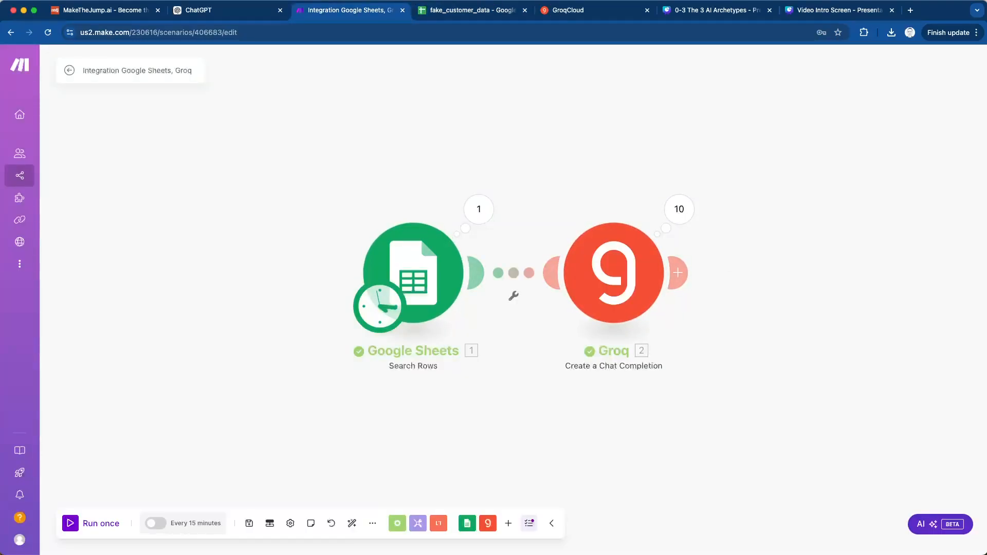
left_click(680, 273)
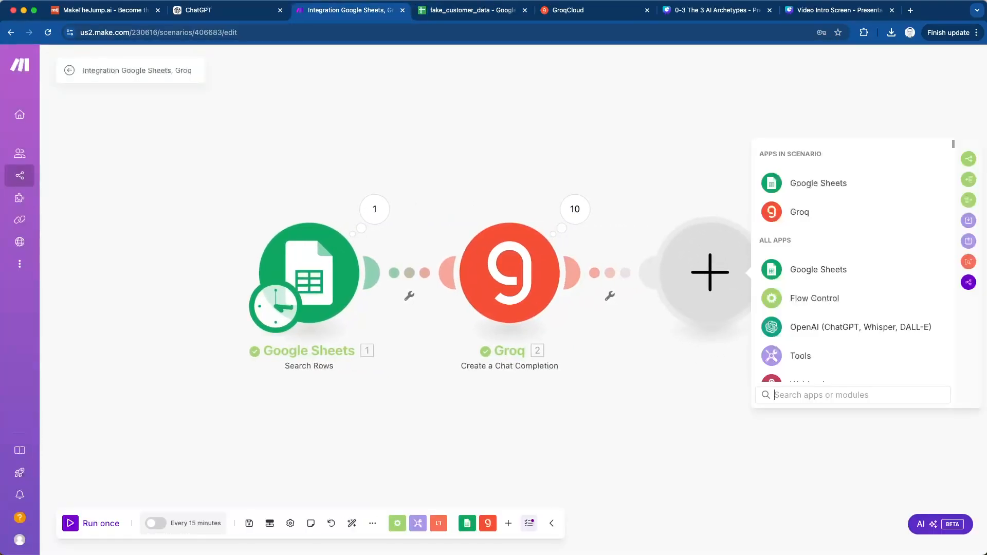
left_click(818, 269)
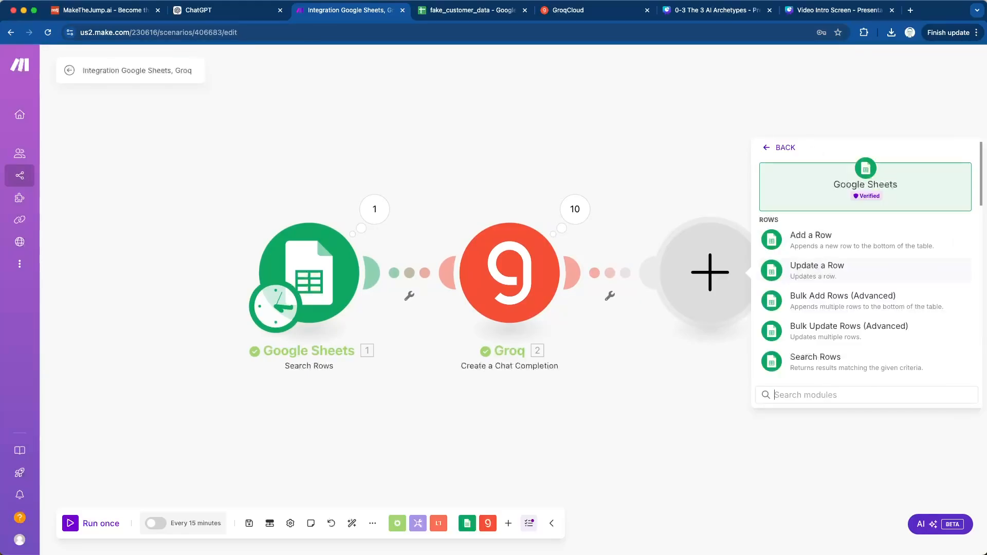
left_click(818, 270)
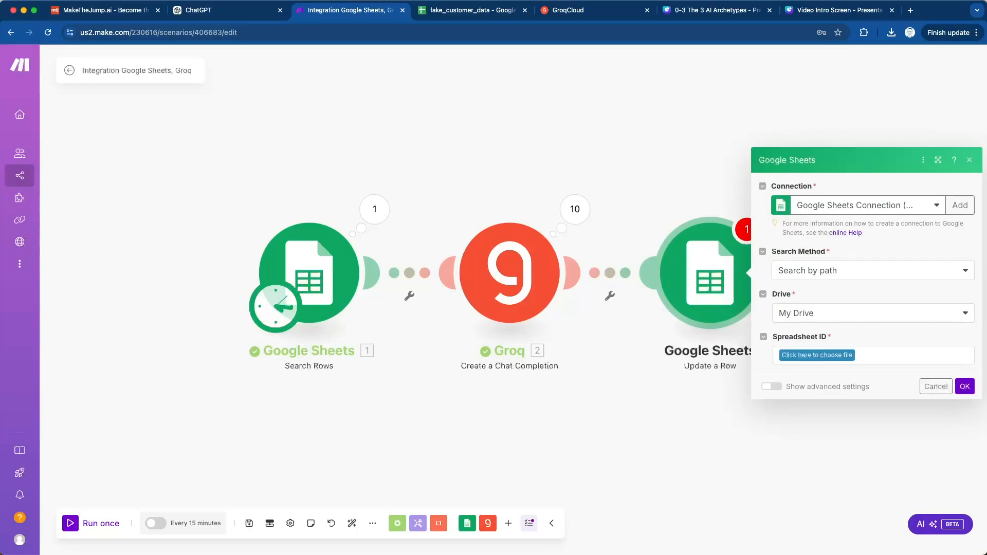
- Point the Update a Row module at the fake_customer_data spreadsheet in My Drive, found by path, and its Sheet1
left_click(872, 270)
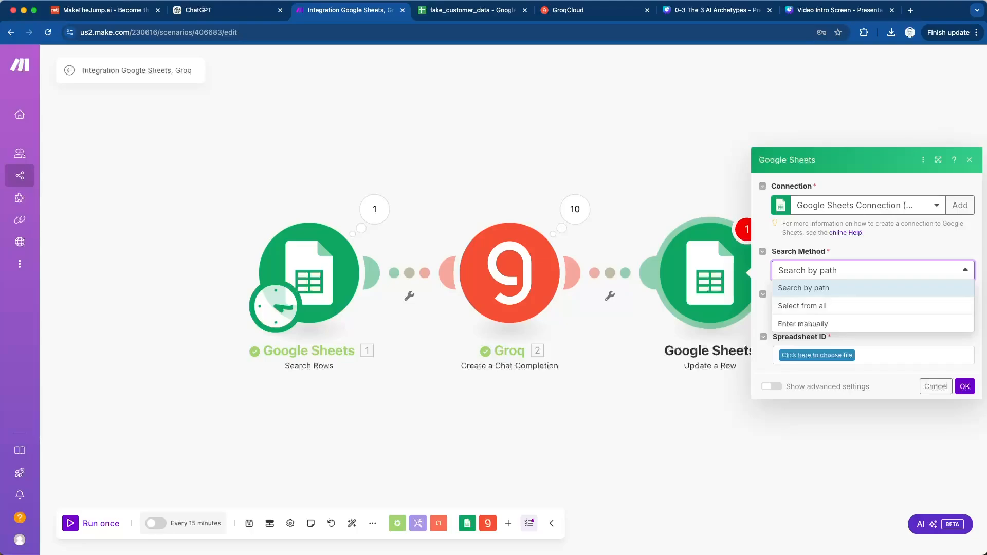
key("Escape")
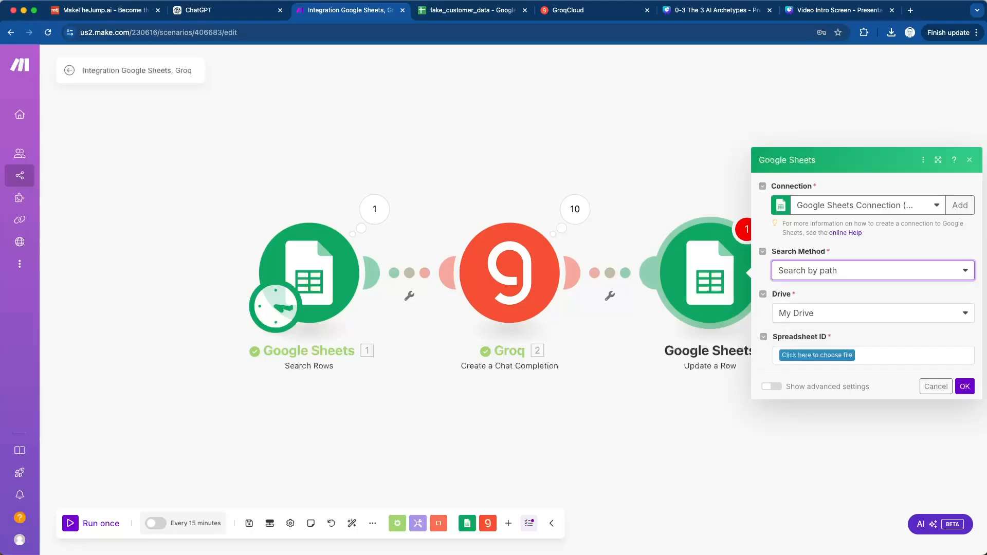
left_click(817, 354)
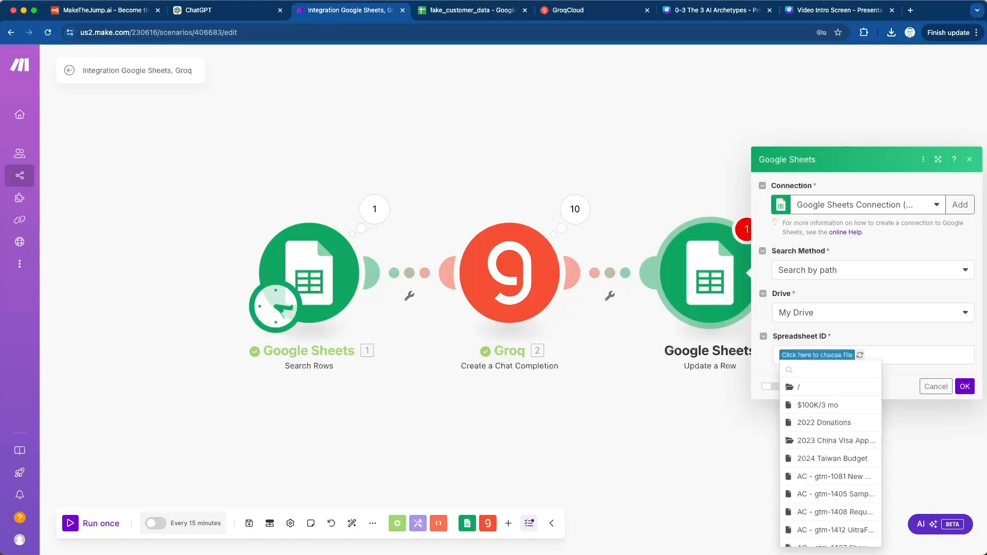
type("fake")
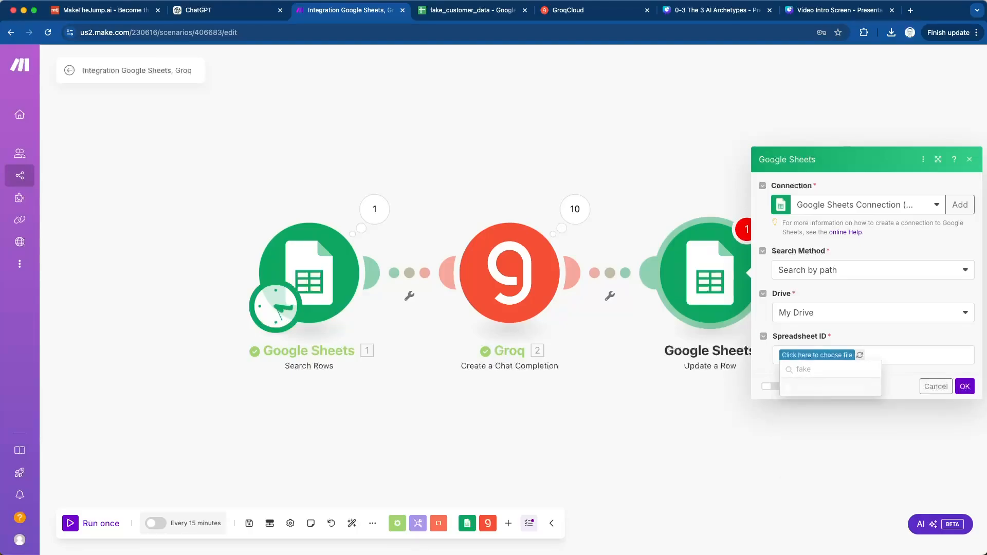
key("Return")
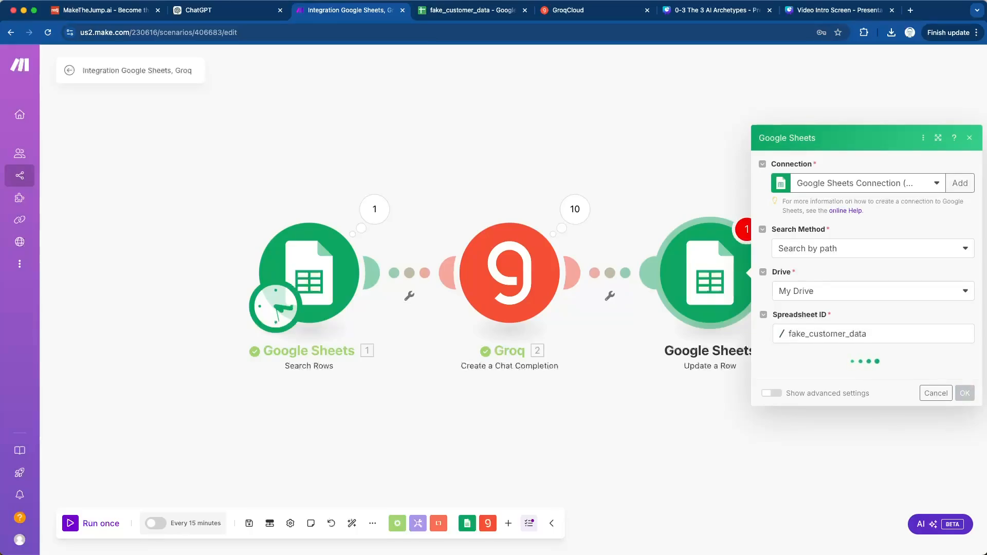
left_click(873, 376)
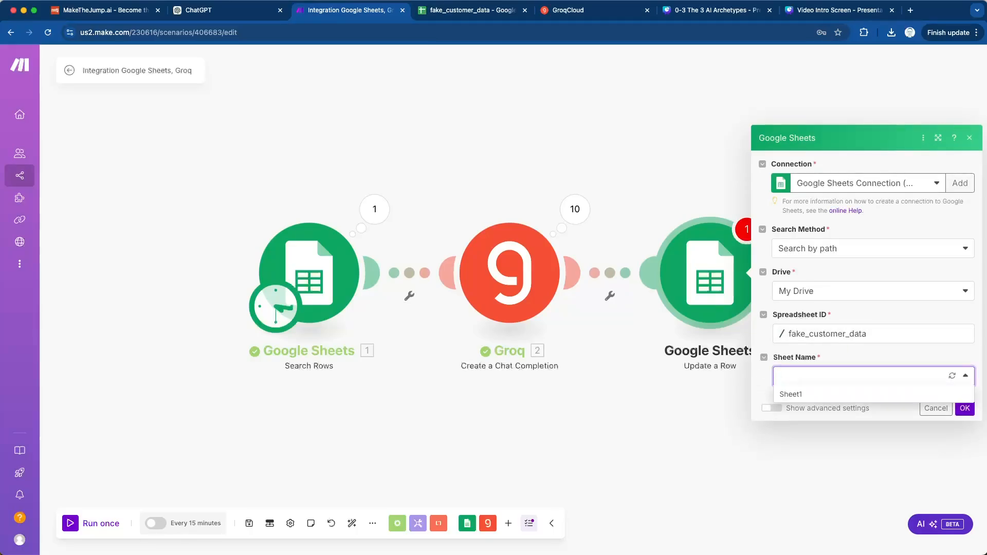
left_click(802, 394)
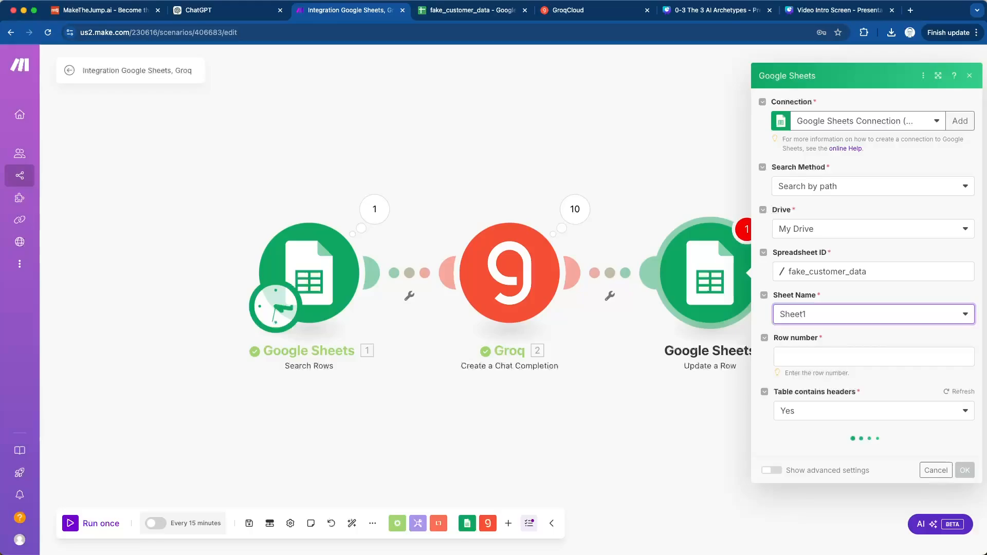
- Map Row number to the Search Rows row number and email_to_customer (G) to Groq's choices message content, and save the module
left_click(843, 357)
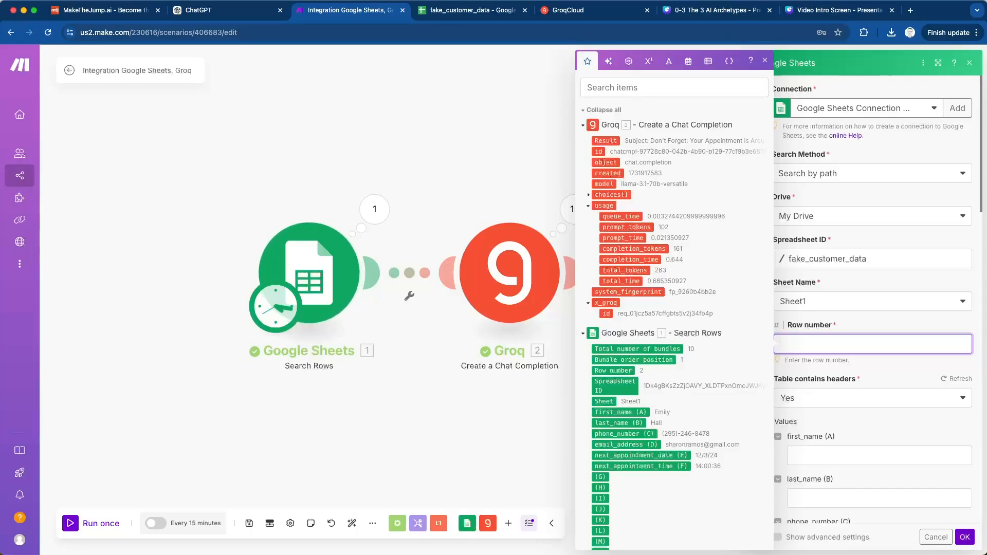
left_click_drag(614, 371, 809, 343)
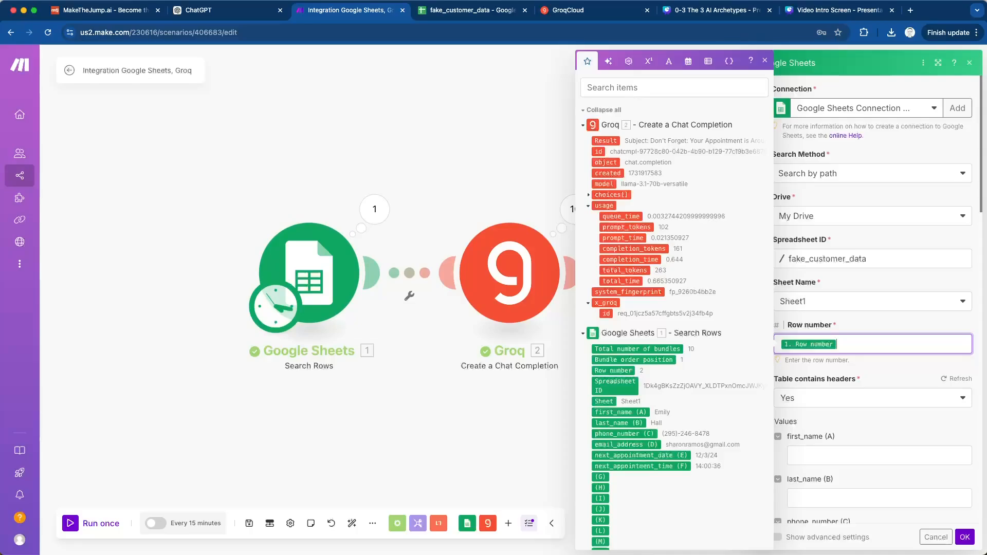
scroll(874, 298, "down", 5)
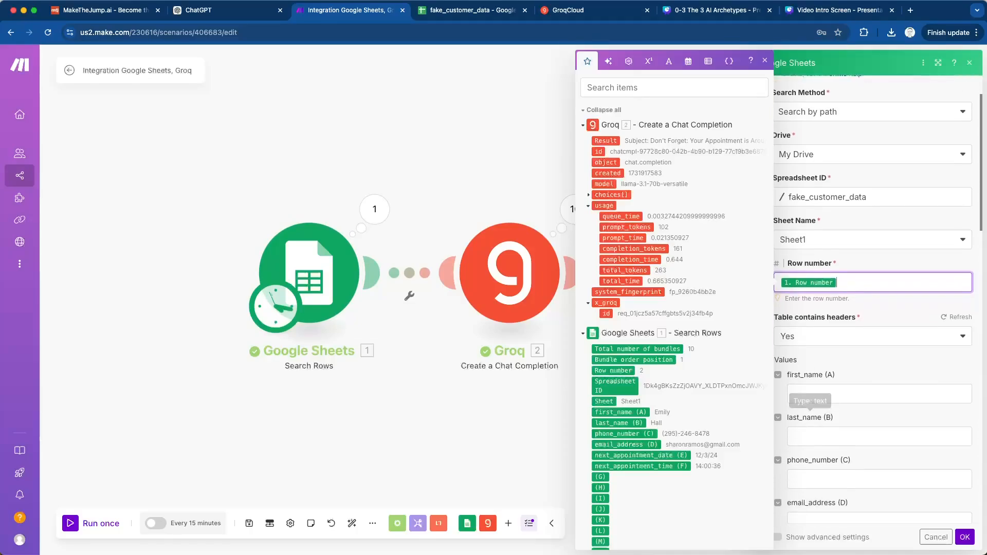
scroll(874, 309, "down", 4)
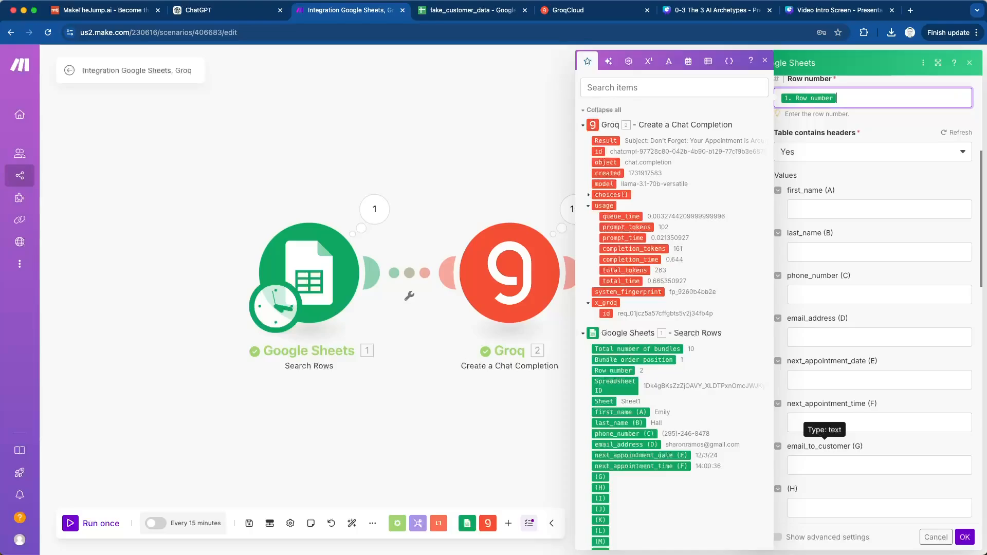
scroll(832, 399, "down", 3)
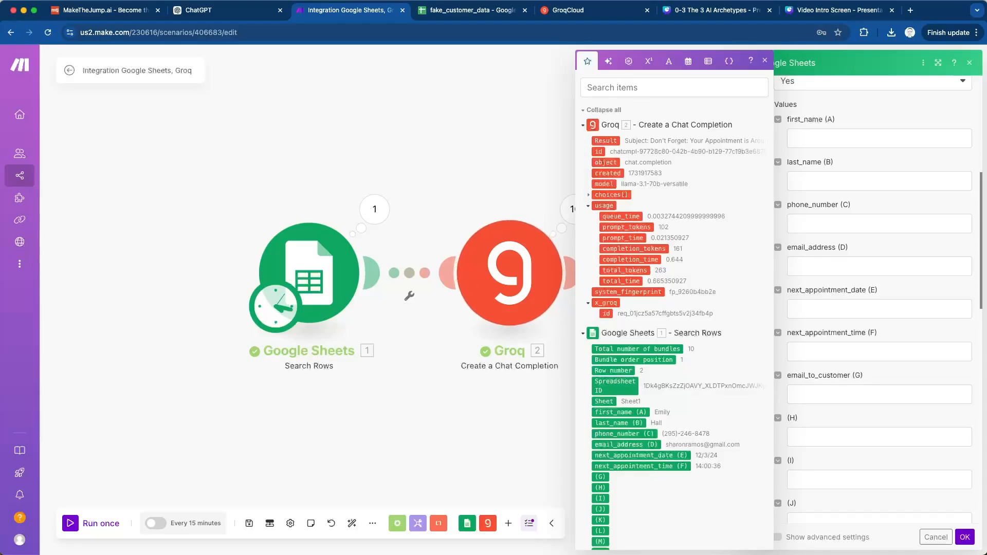
left_click(589, 195)
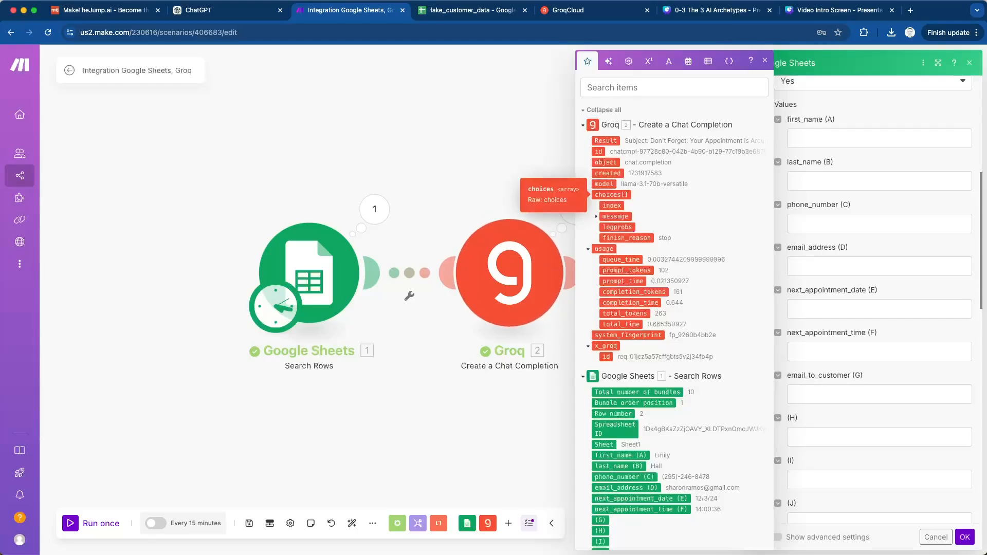
left_click(596, 217)
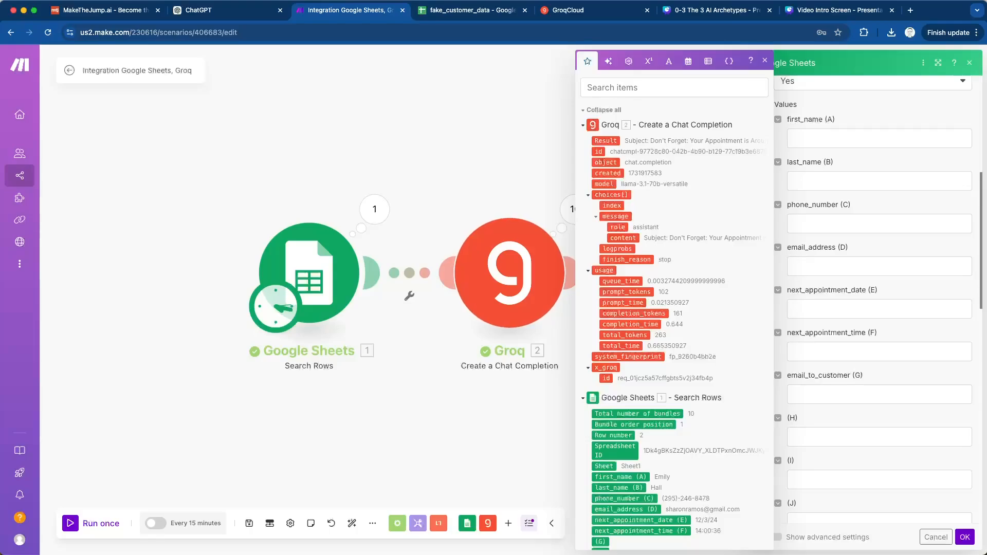
left_click_drag(622, 237, 820, 394)
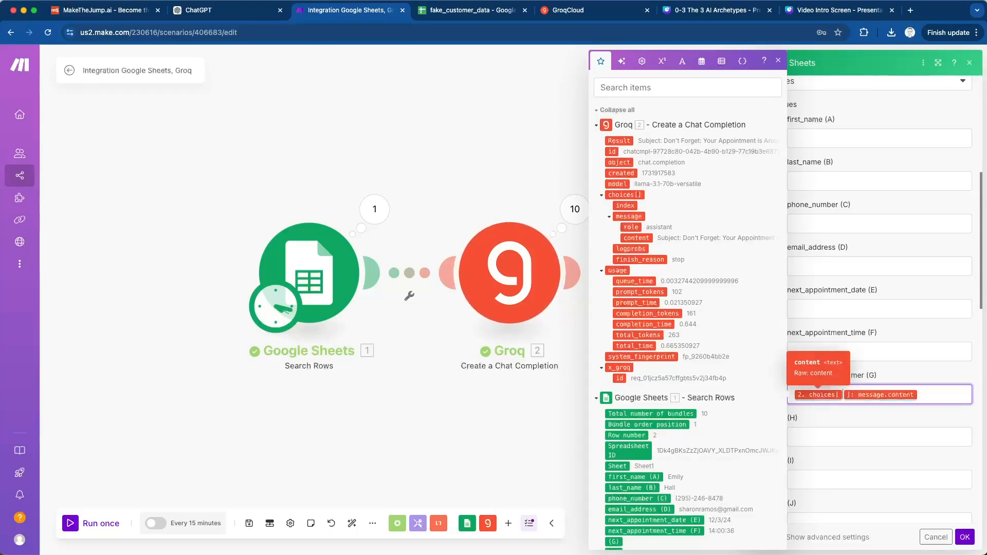
left_click(965, 537)
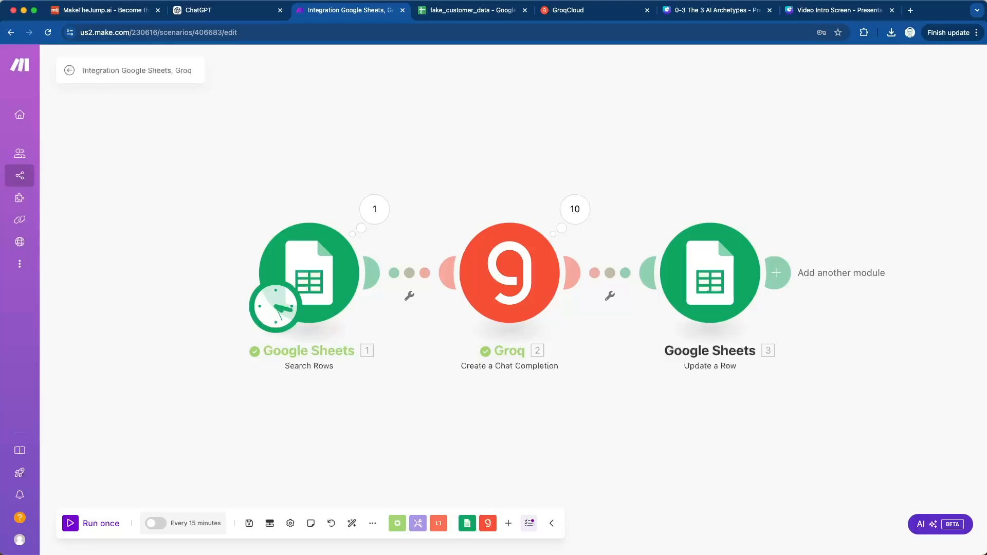
- Run the scenario once and check in the fake_customer_data sheet that column G is filled for every customer row
left_click(91, 523)
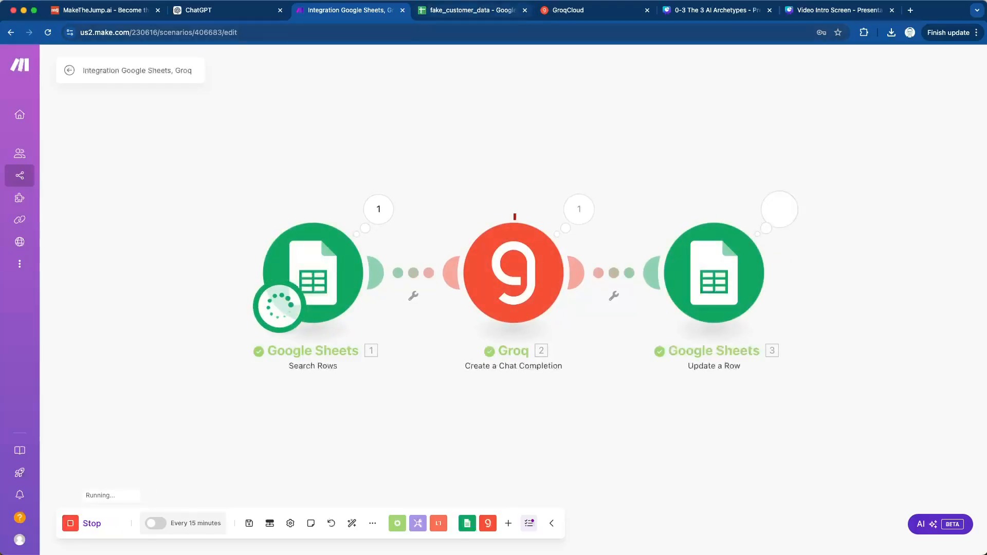
left_click(472, 10)
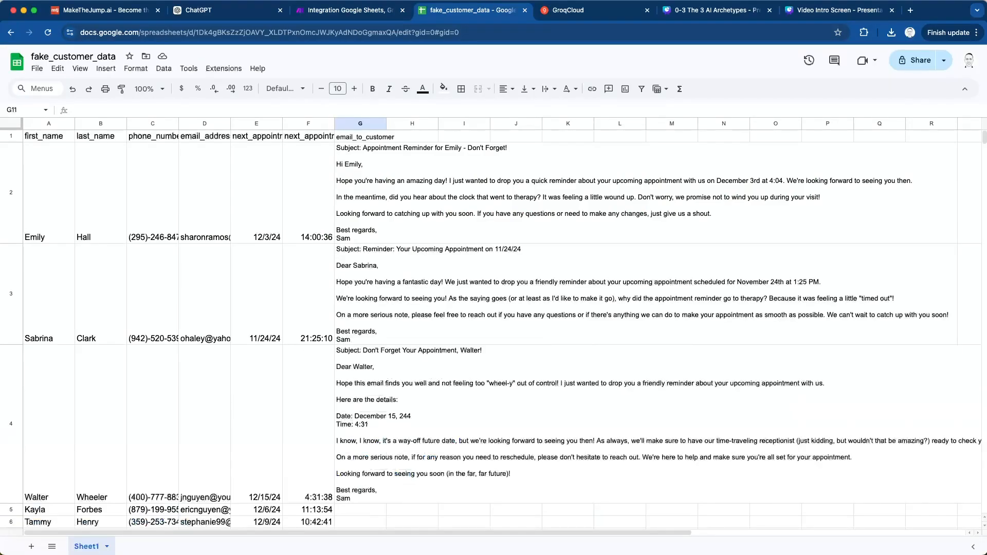
scroll(491, 329, "down", 6)
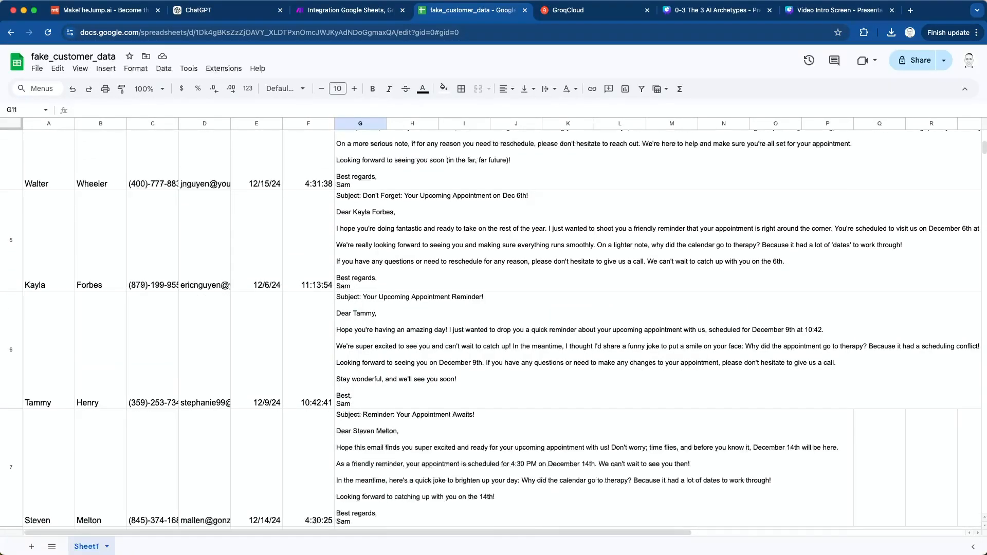
scroll(492, 329, "down", 10)
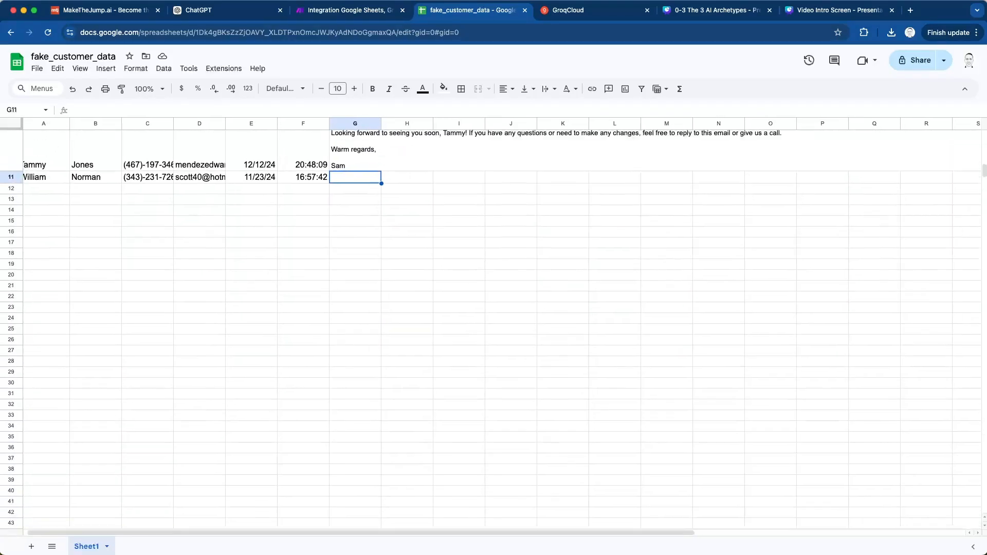
scroll(492, 329, "up", 1)
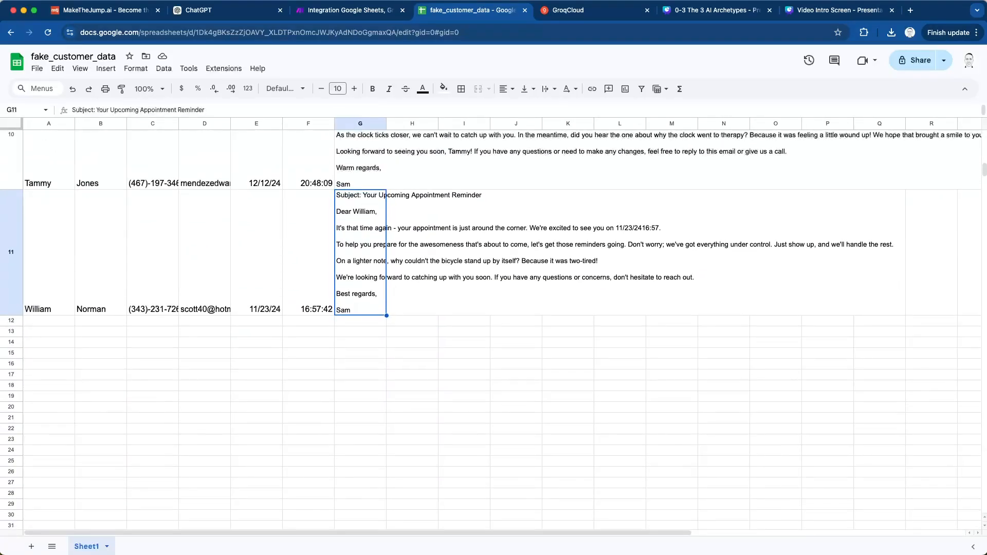
scroll(492, 329, "up", 20)
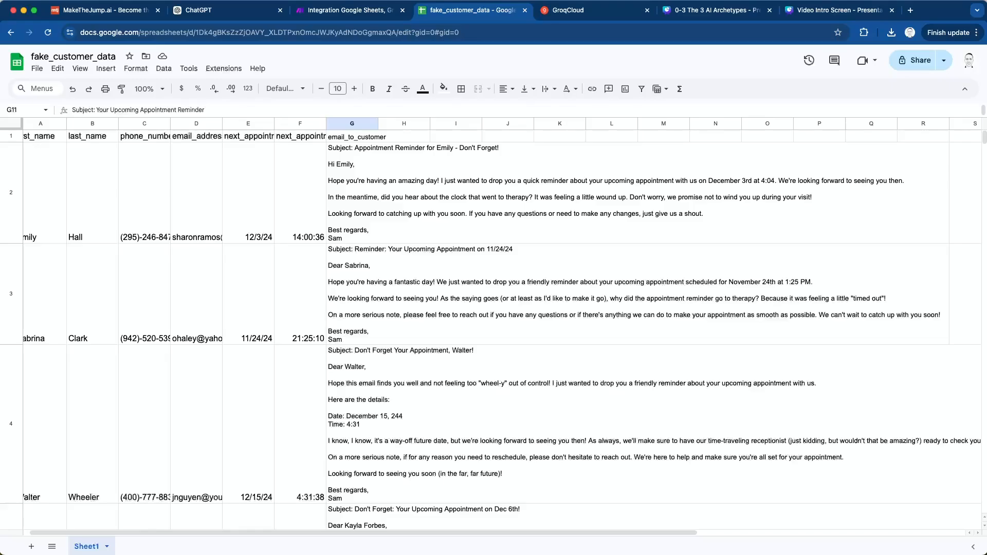
- Read through the generated emails in column G, comparing names, appointment dates, times, jokes and sign-offs with each customer's row
scroll(503, 326, "left", 1)
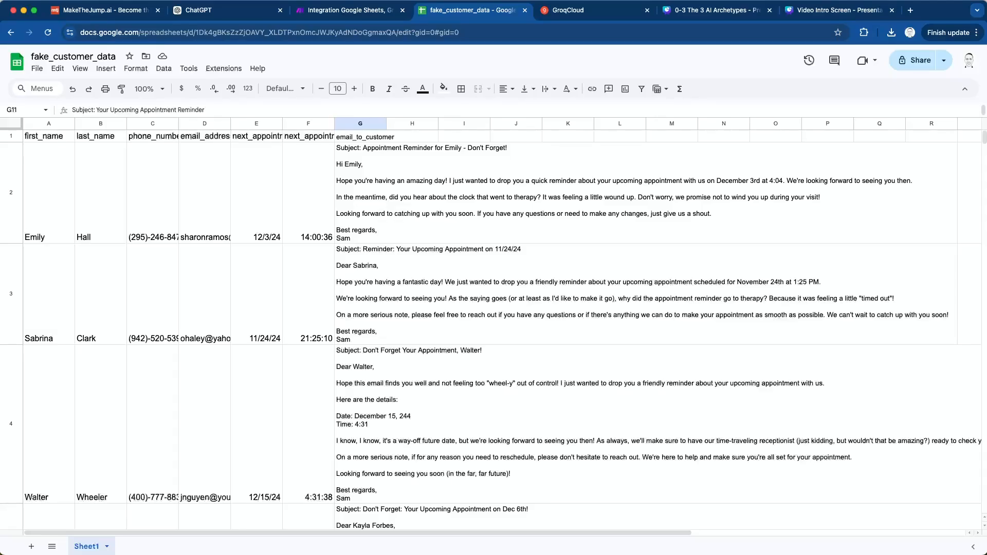
scroll(490, 329, "down", 2)
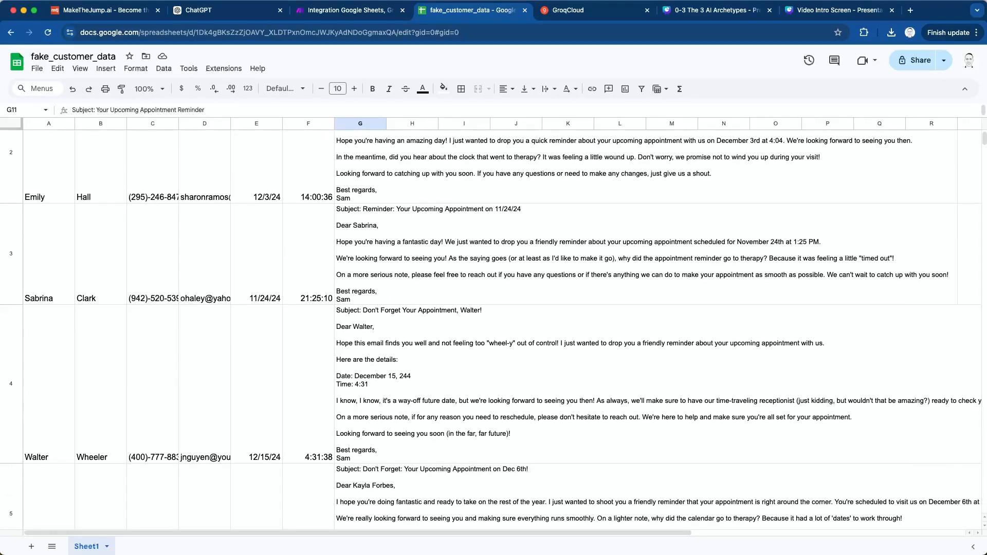
scroll(491, 329, "down", 5)
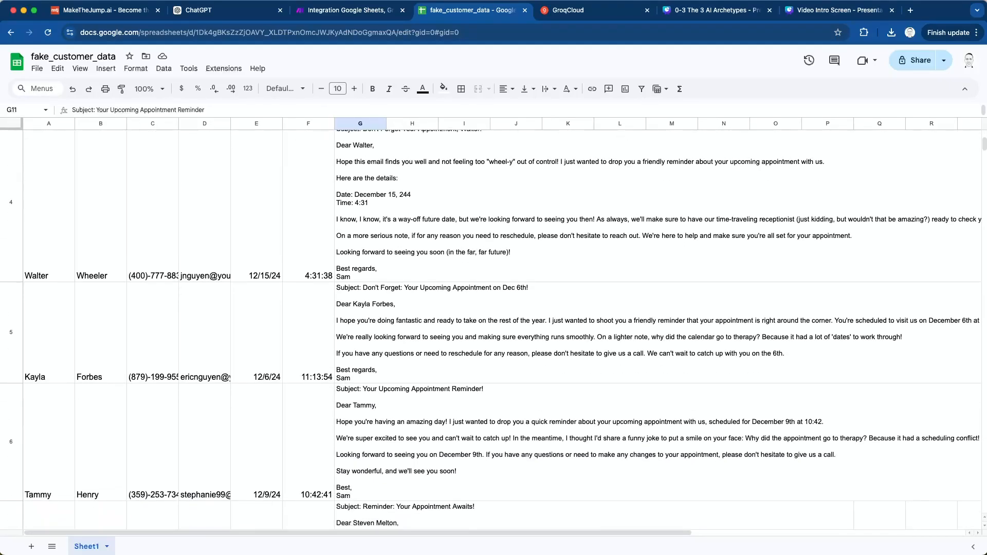
scroll(491, 329, "down", 1)
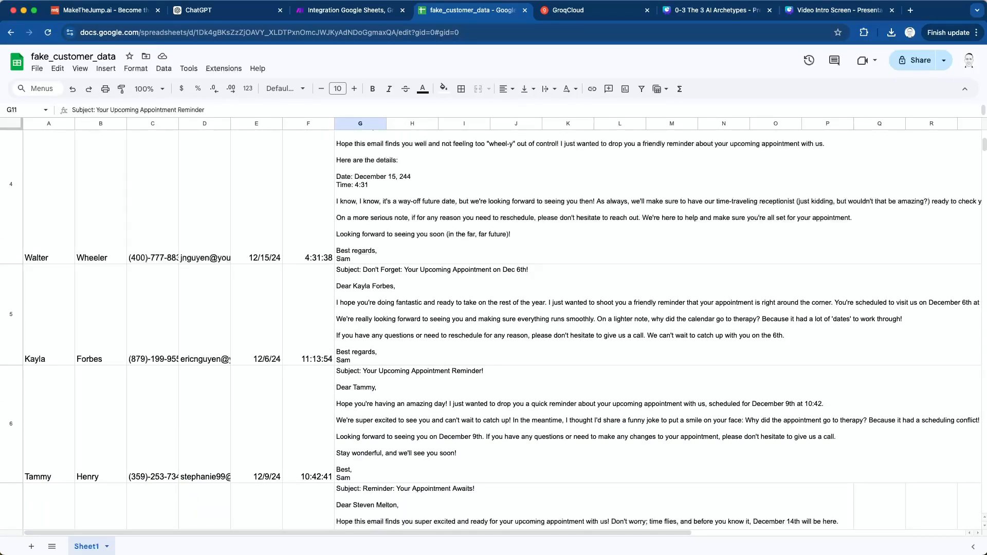
scroll(491, 329, "down", 1)
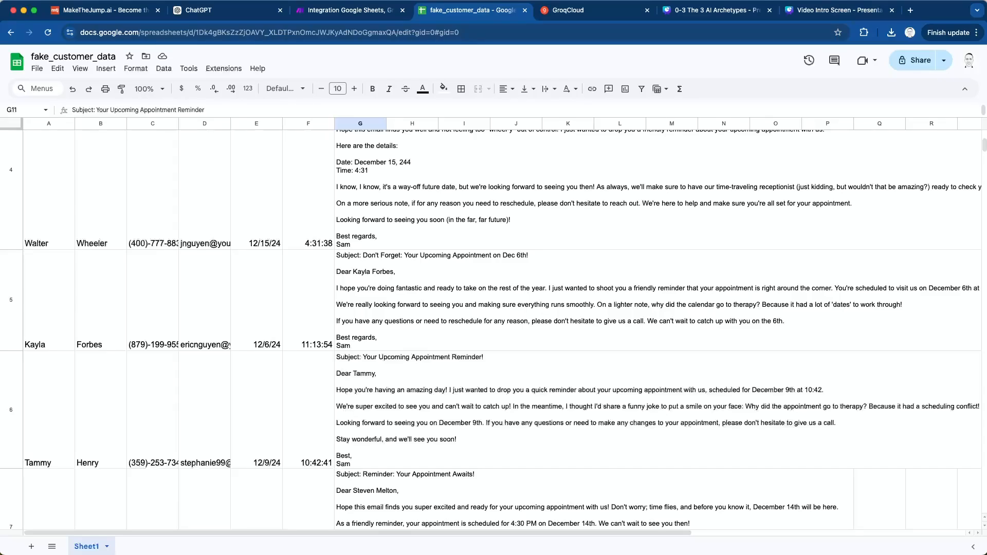
scroll(491, 329, "down", 4)
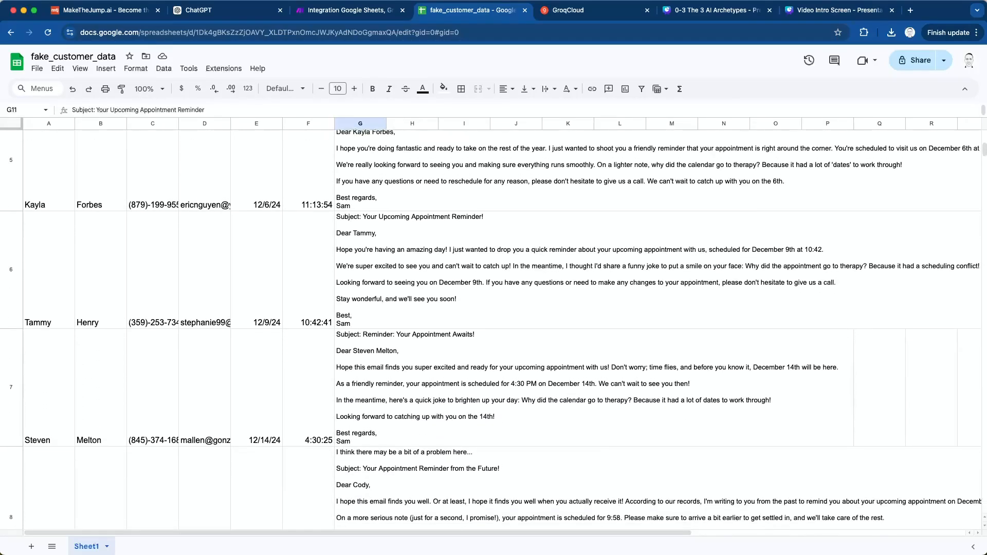
scroll(491, 329, "down", 1)
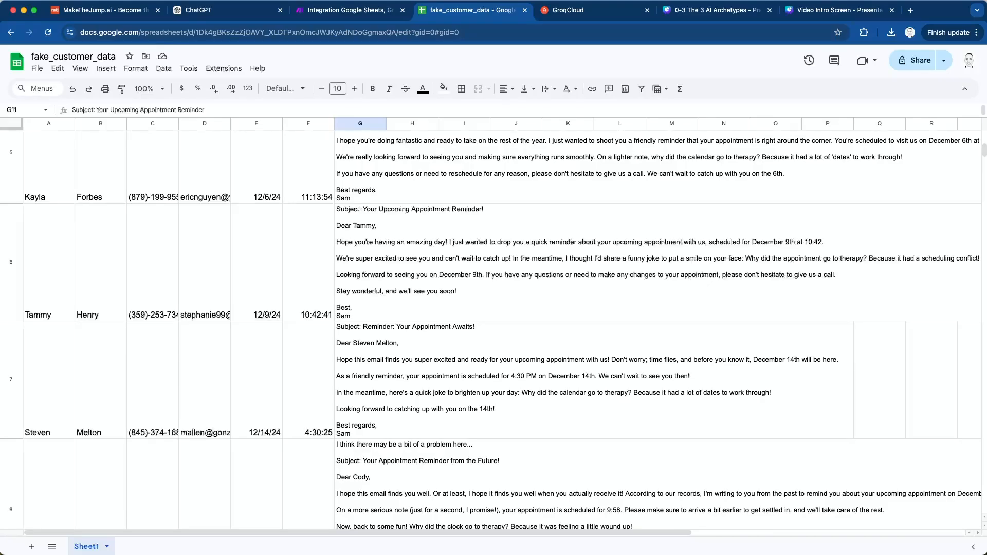
scroll(491, 329, "down", 10)
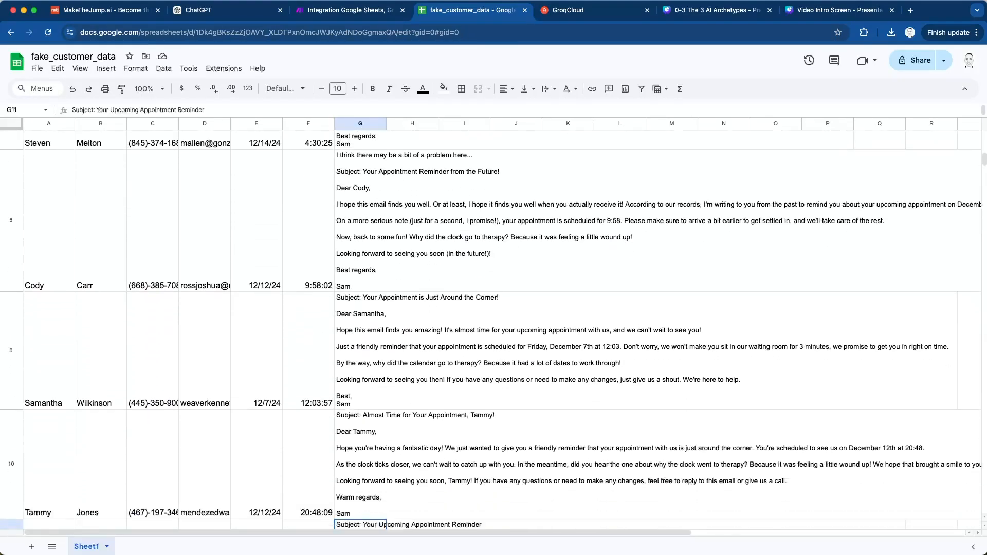
scroll(491, 329, "down", 7)
scroll(491, 329, "up", 8)
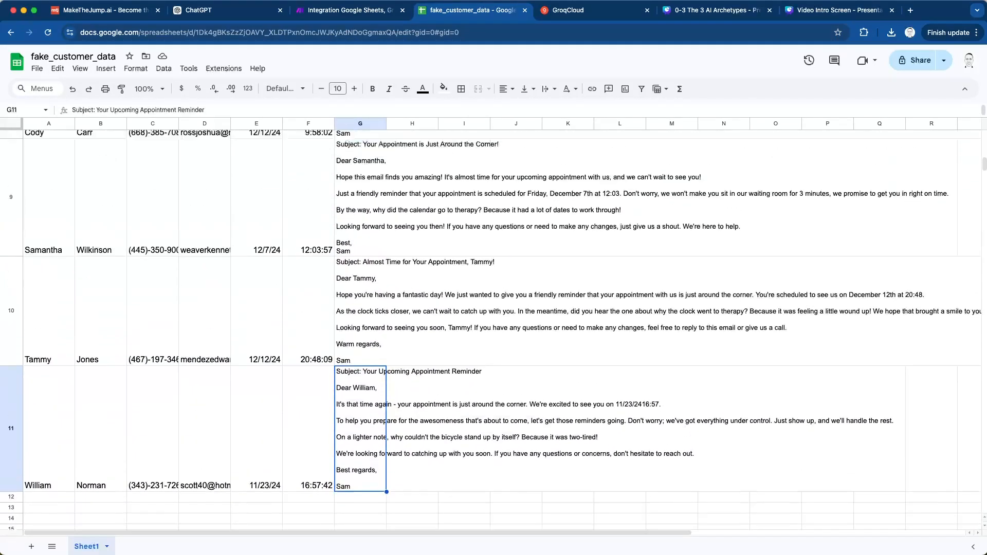
scroll(491, 329, "up", 20)
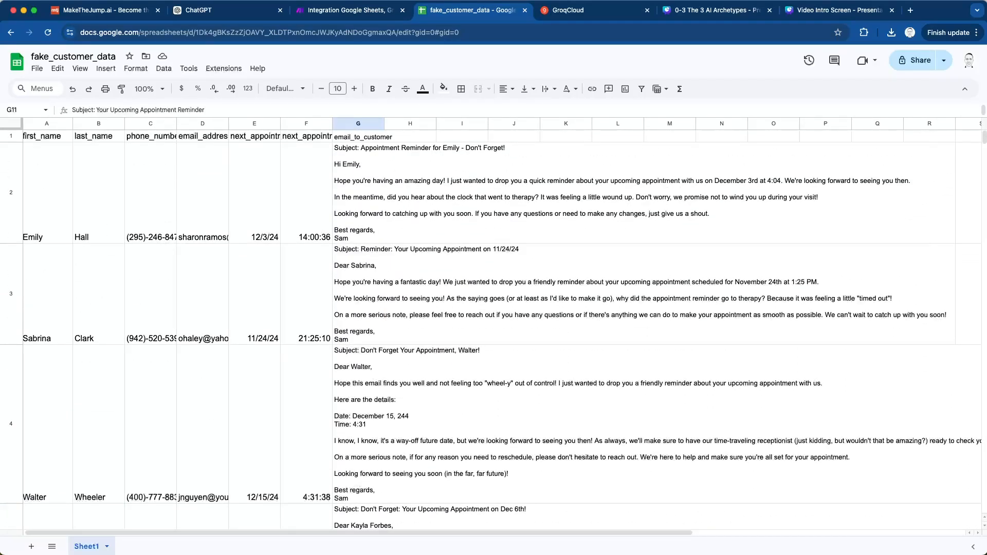